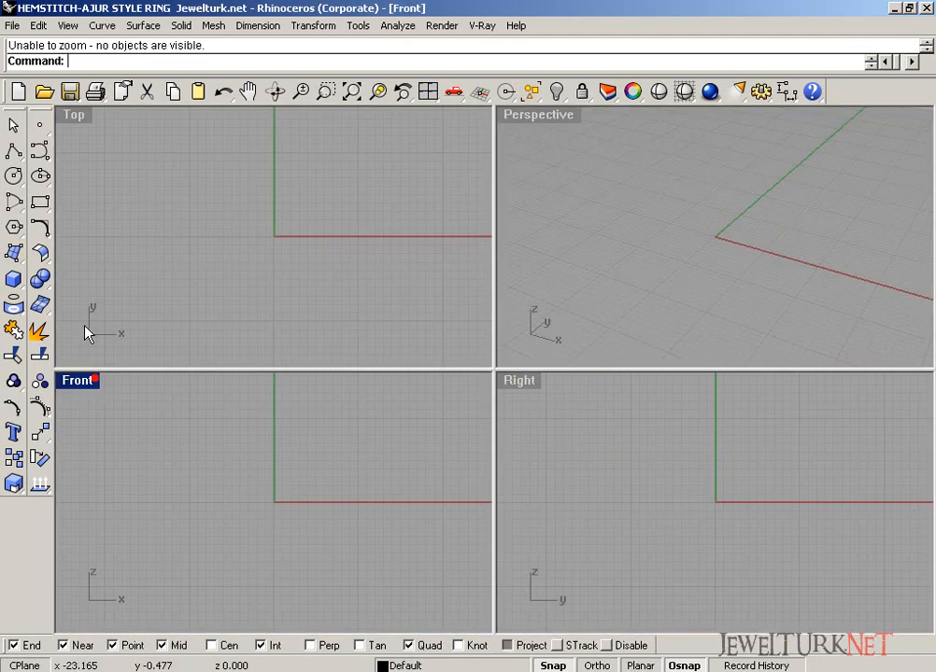
Draw a circle with a diameter of 17.5 mm centred at the origin in the Front view
double_click(78, 380)
click(14, 172)
text(0)
key(Return)
text(17.)
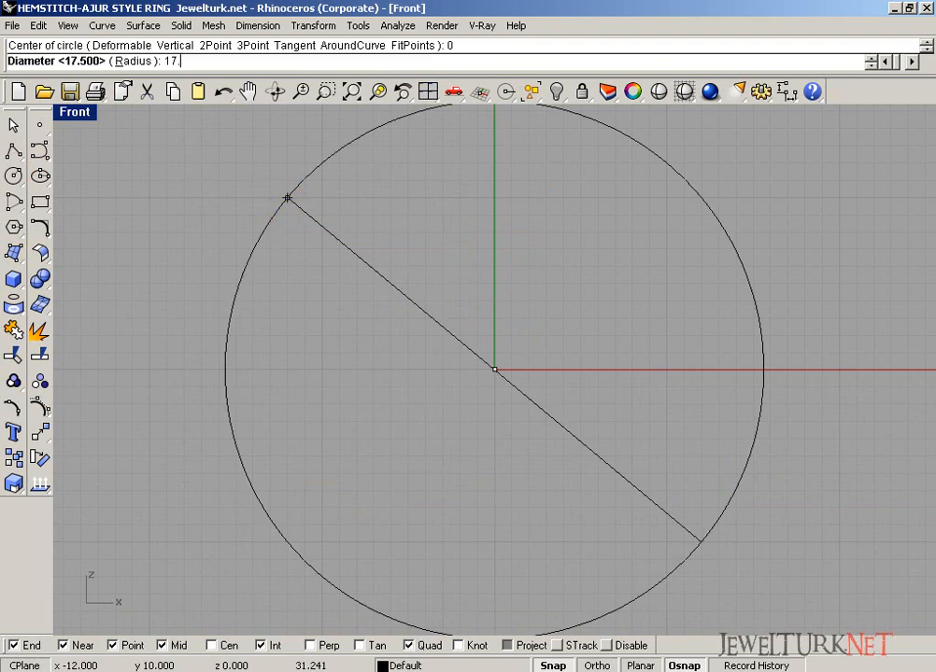
text(5)
key(Return)
Dimension the circle's horizontal diameter and measure the circle's curve length
click(784, 92)
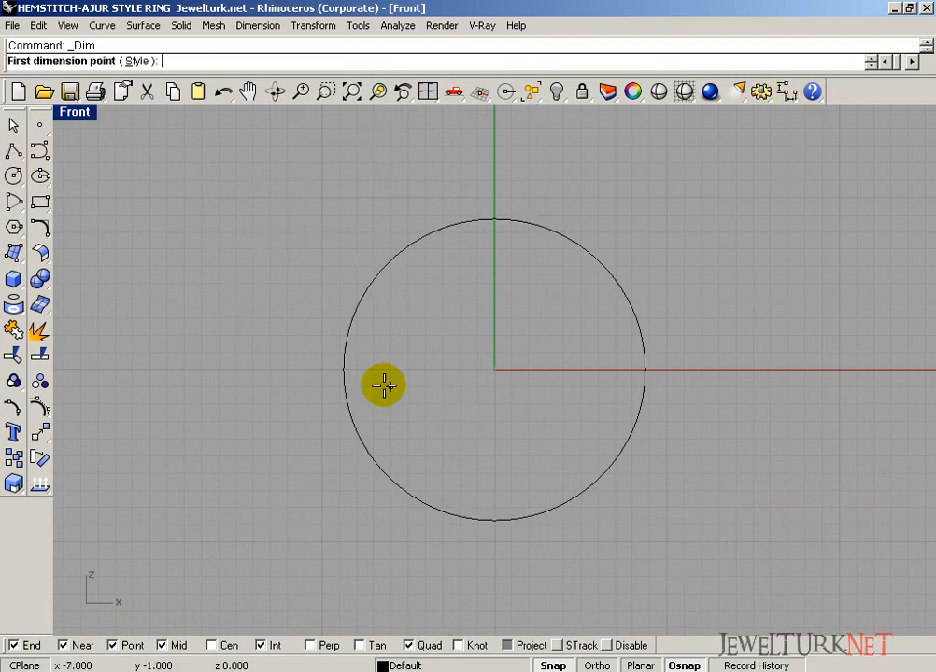
click(344, 370)
click(648, 366)
click(590, 399)
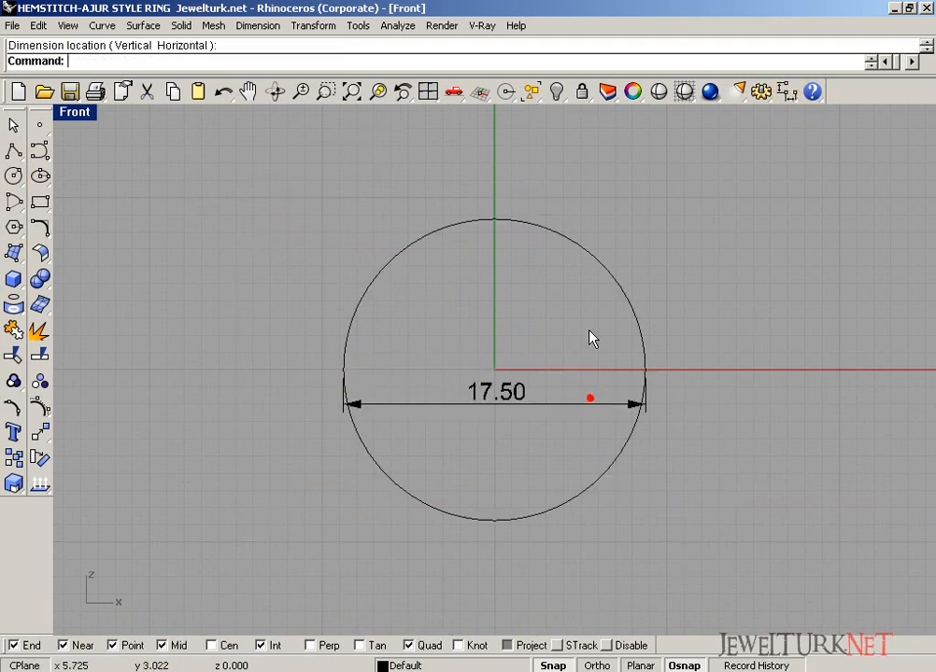
drag(500, 324, 498, 323)
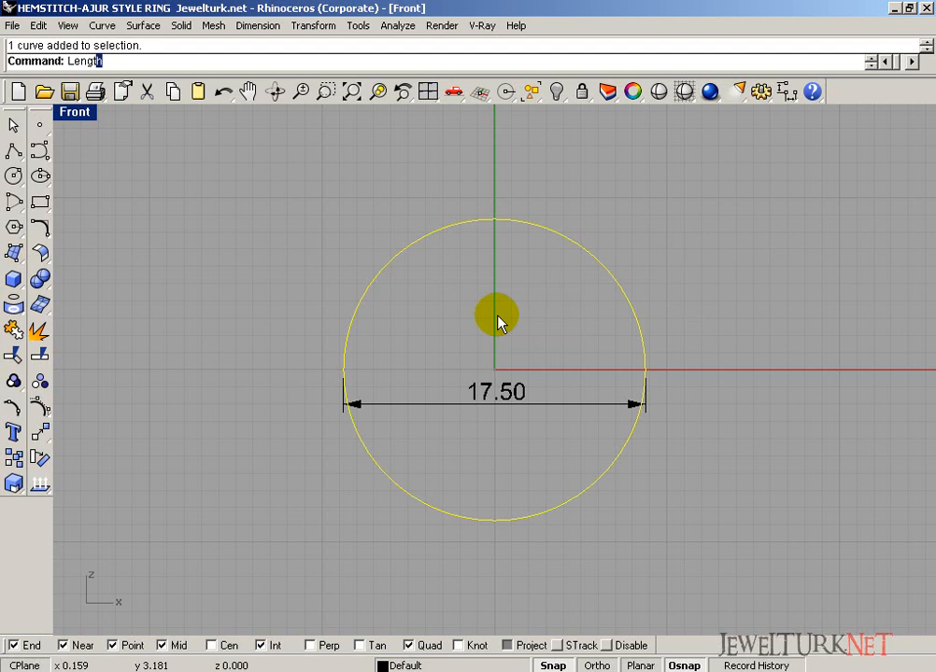
key(Return)
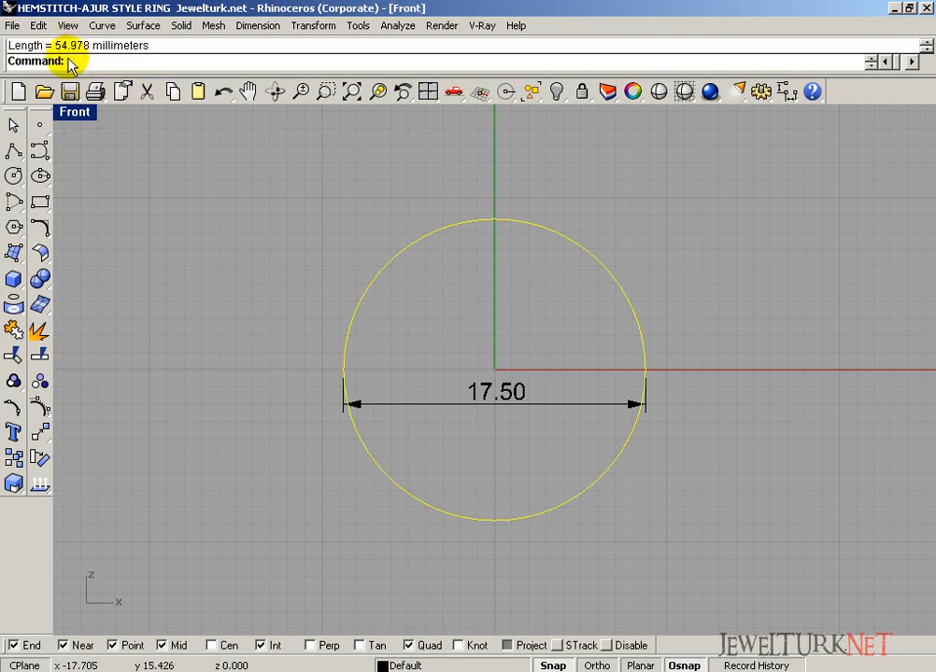
Draw a horizontal line extending 54.978/2 to both sides of the circle's top quadrant, and delete the circle's diameter dimension
click(13, 150)
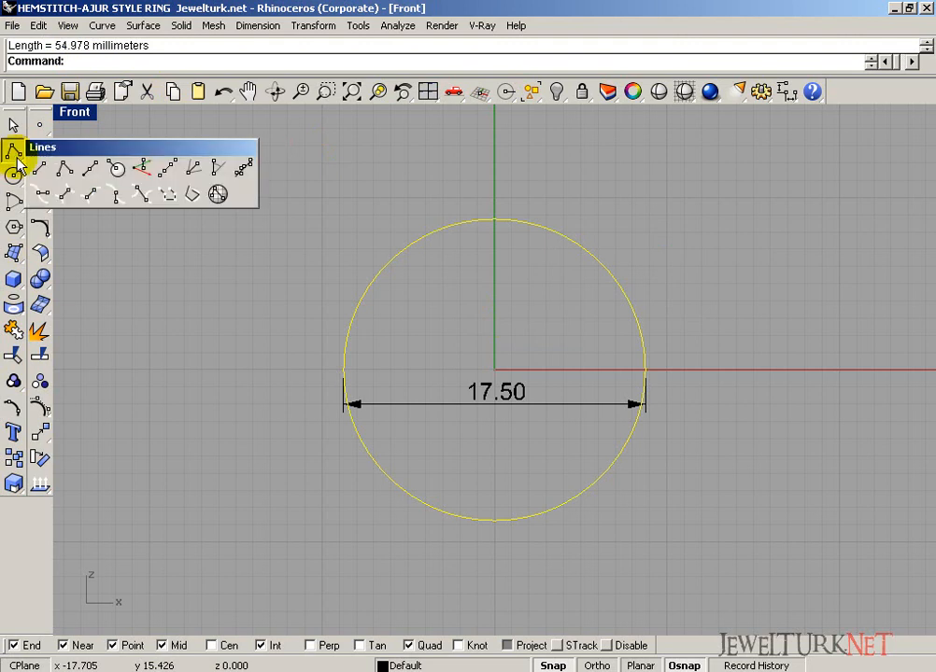
click(86, 172)
click(494, 219)
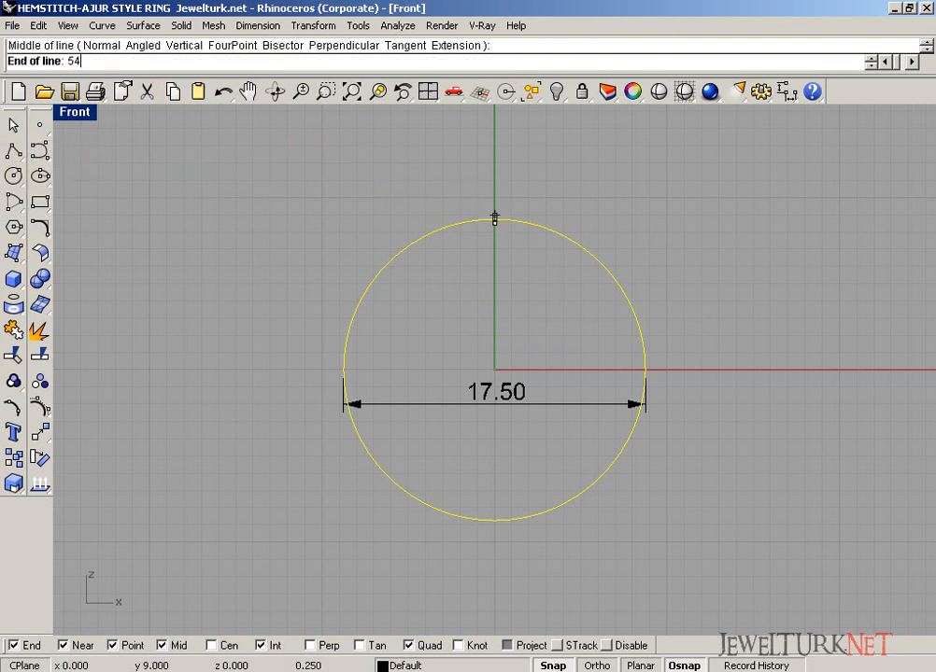
click(488, 213)
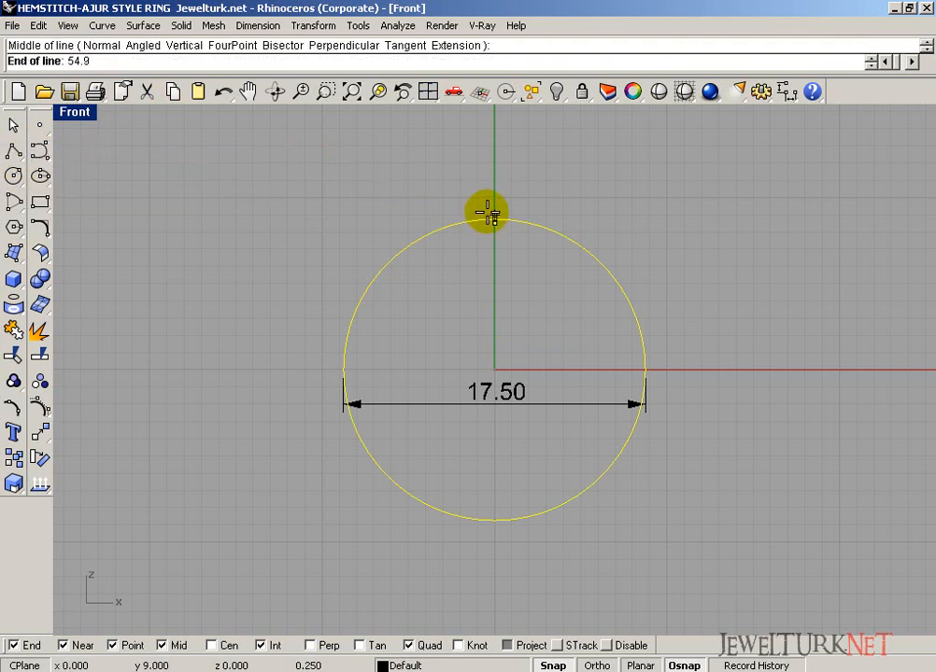
text(78/2)
key(Return)
click(536, 212)
scroll(536, 212, down, 8)
right_drag(577, 246, 554, 309)
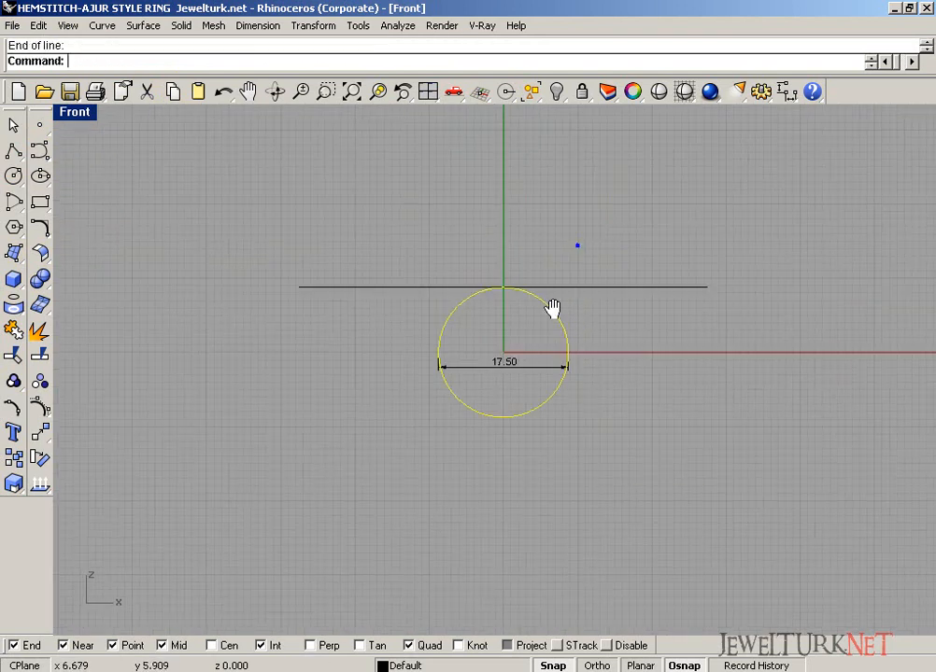
click(526, 367)
key(Delete)
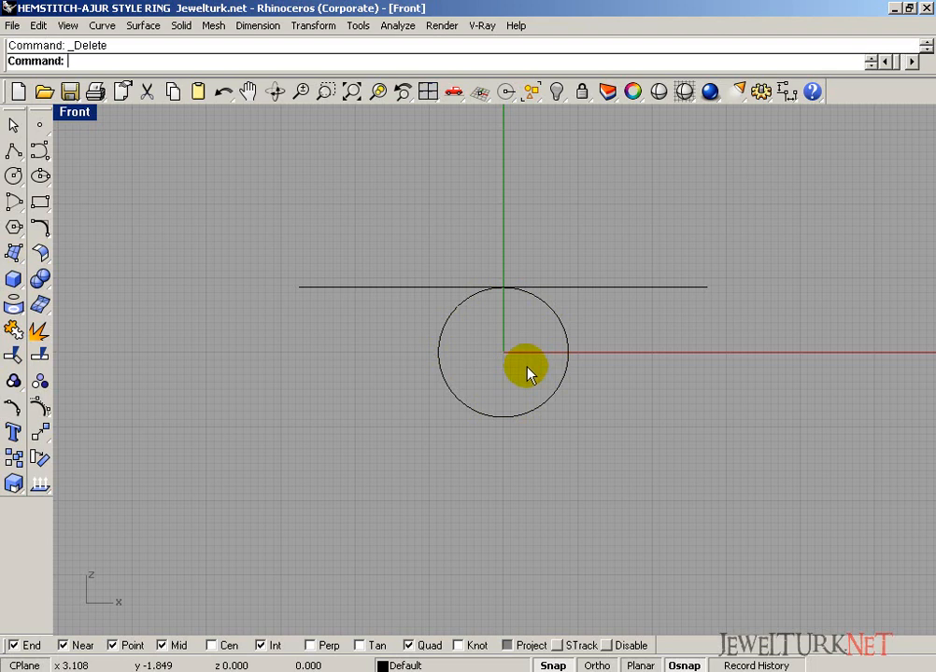
Move the horizontal line 8.75 mm down onto the origin and delete the circle
drag(563, 367, 560, 370)
click(439, 288)
click(40, 435)
click(139, 375)
text(8.75)
key(Return)
click(134, 435)
click(494, 388)
click(447, 383)
key(Delete)
In the Top view, draw a vertical line centred on the horizontal line's left end, extending 2.5 mm to both sides
click(428, 90)
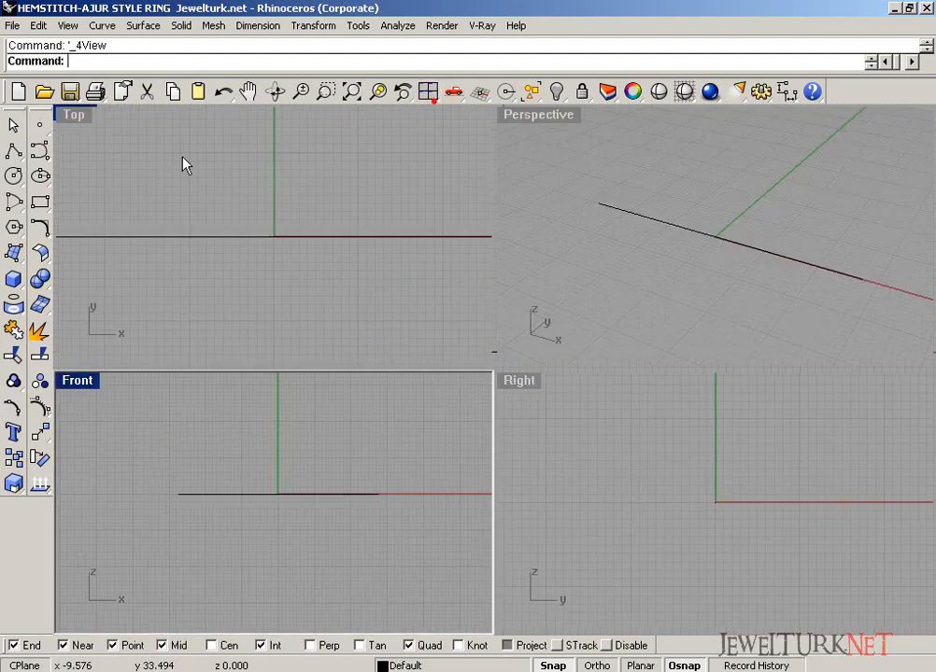
double_click(67, 113)
right_drag(244, 260, 132, 220)
click(13, 151)
click(83, 174)
scroll(161, 312, up, 5)
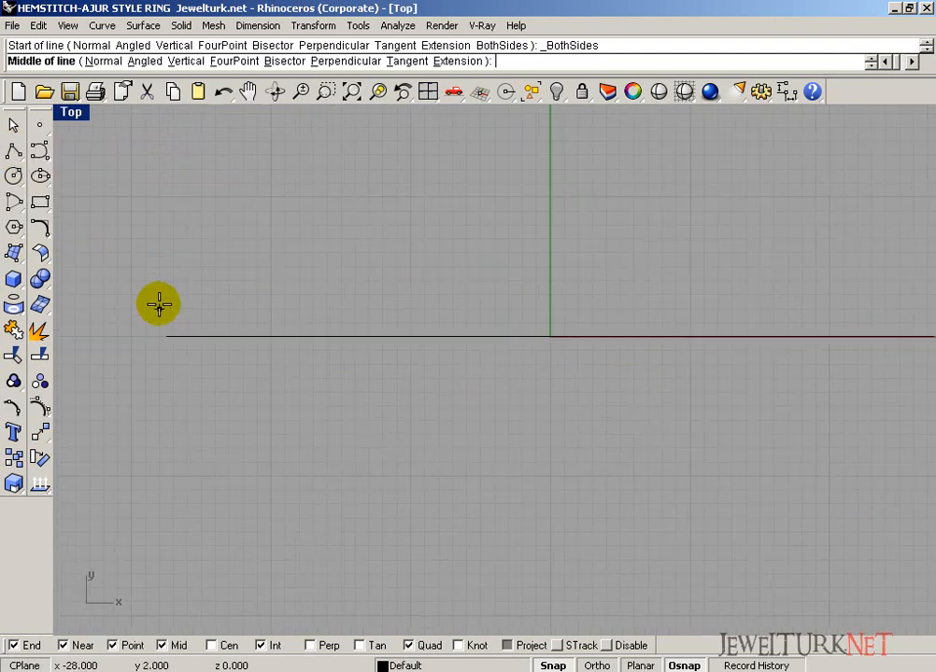
click(171, 351)
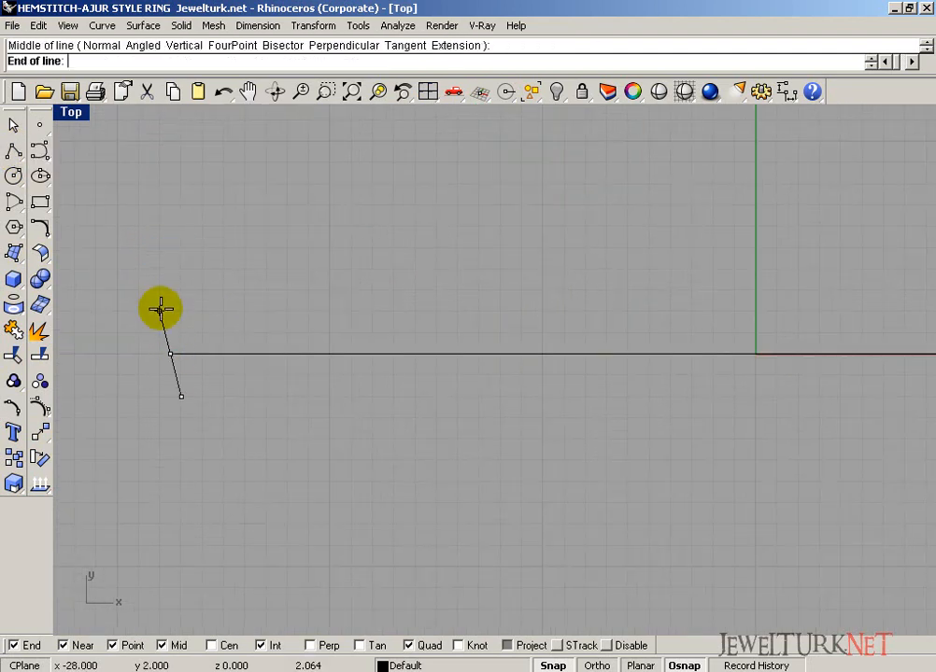
text(2.5)
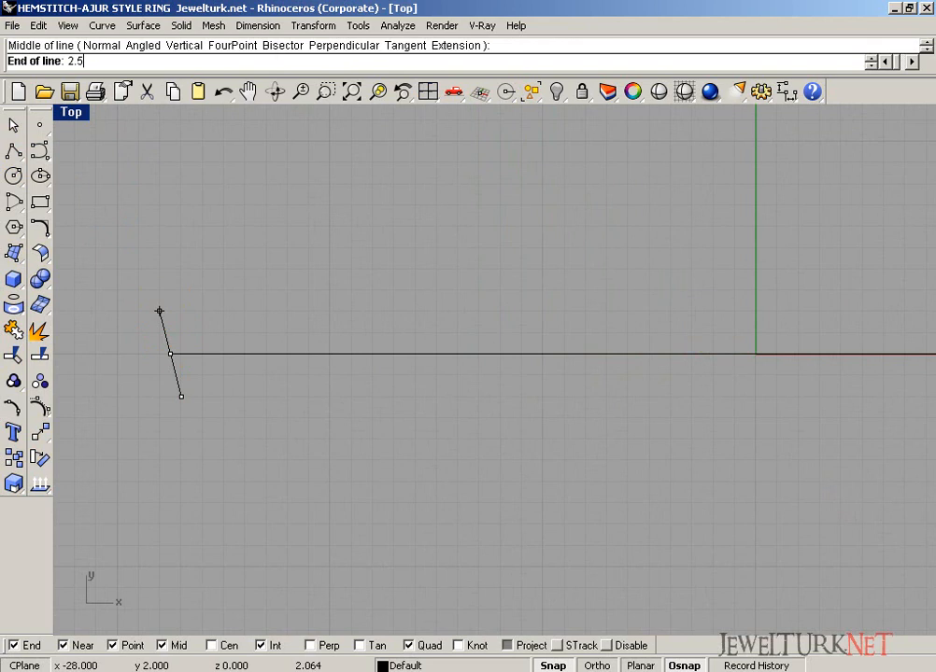
key(Return)
click(159, 308)
Dimension the length of the short vertical line, placing the dimension to its left
click(717, 97)
click(174, 301)
click(170, 405)
right_drag(162, 406, 239, 380)
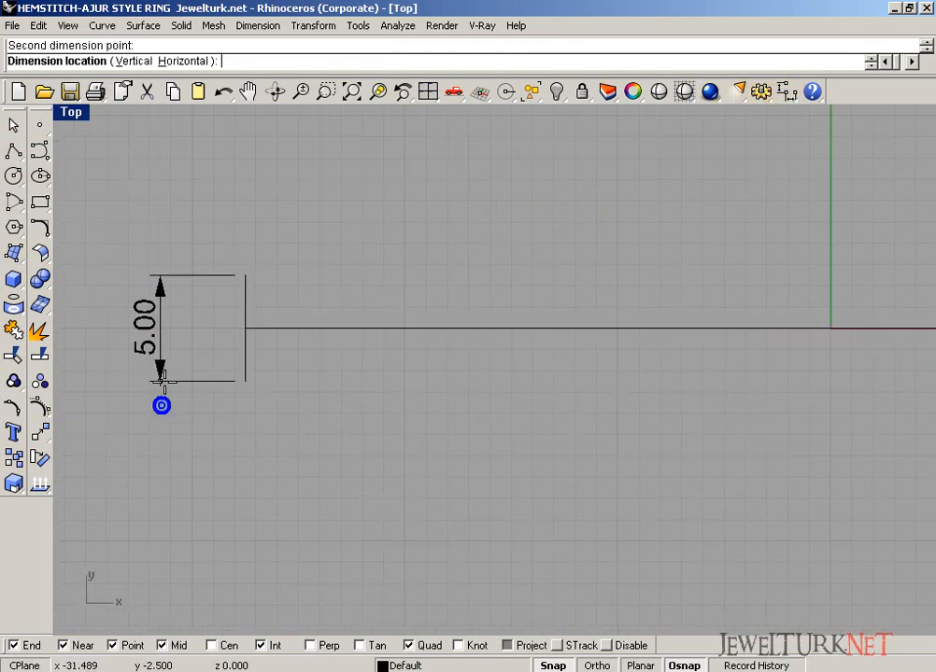
click(162, 382)
Draw a circle with a diameter of 18 mm centred at the origin and add a vertical diameter dimension
scroll(223, 366, down, 4)
right_drag(511, 375, 392, 381)
scroll(390, 370, down, 1)
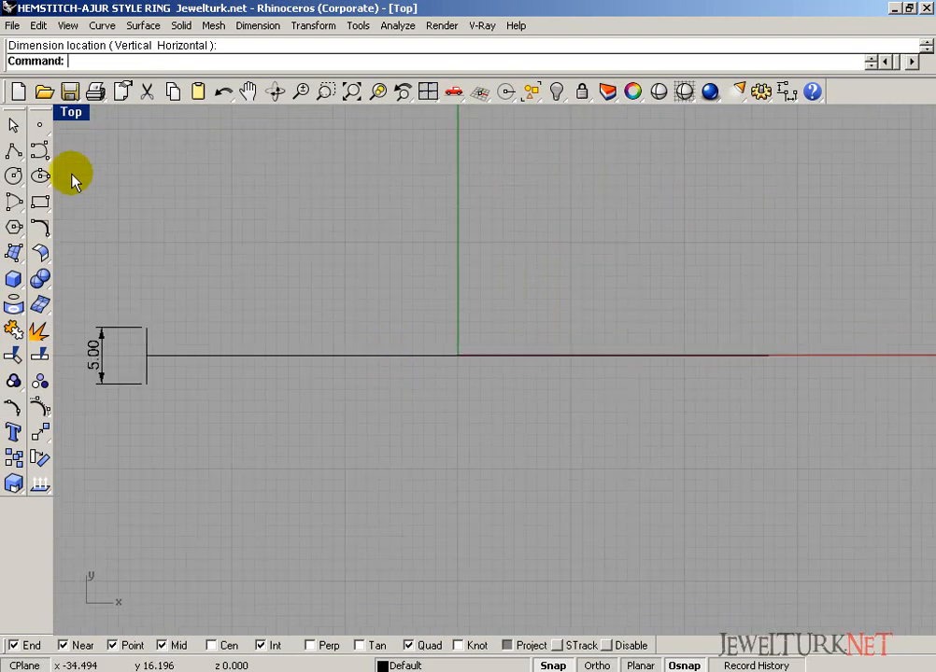
click(13, 176)
click(450, 354)
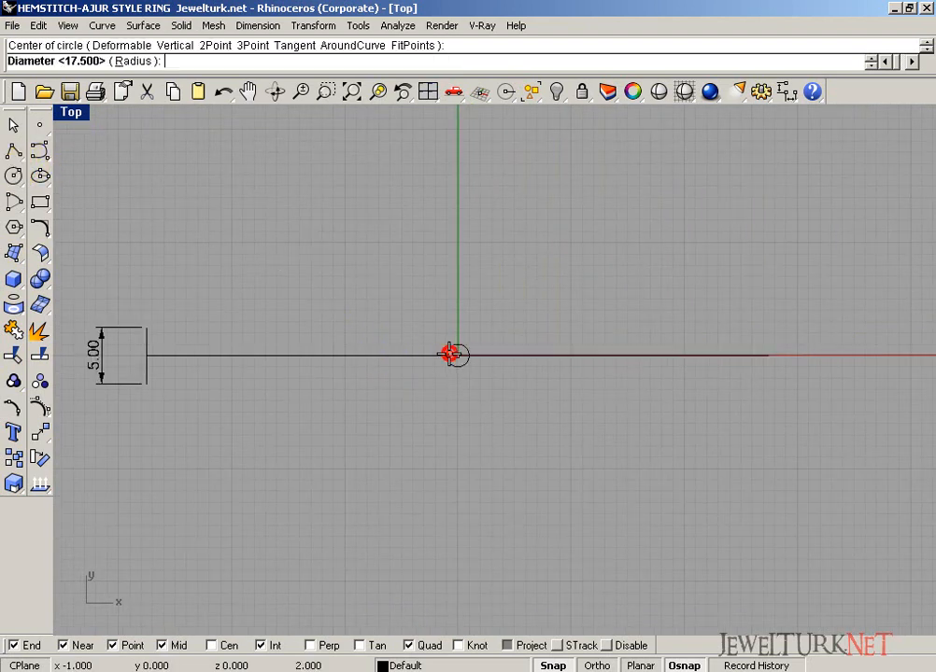
text(18)
key(Return)
click(787, 91)
click(457, 254)
click(457, 457)
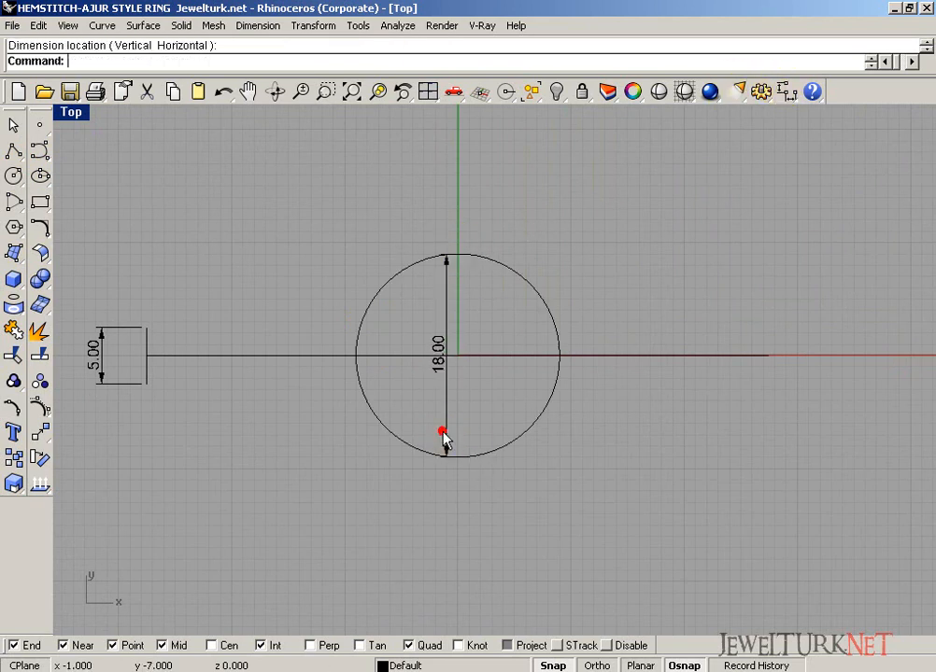
Draw a 7 mm horizontal line from the short vertical line's upper end toward the circle, and delete the vertical line's dimension
click(13, 151)
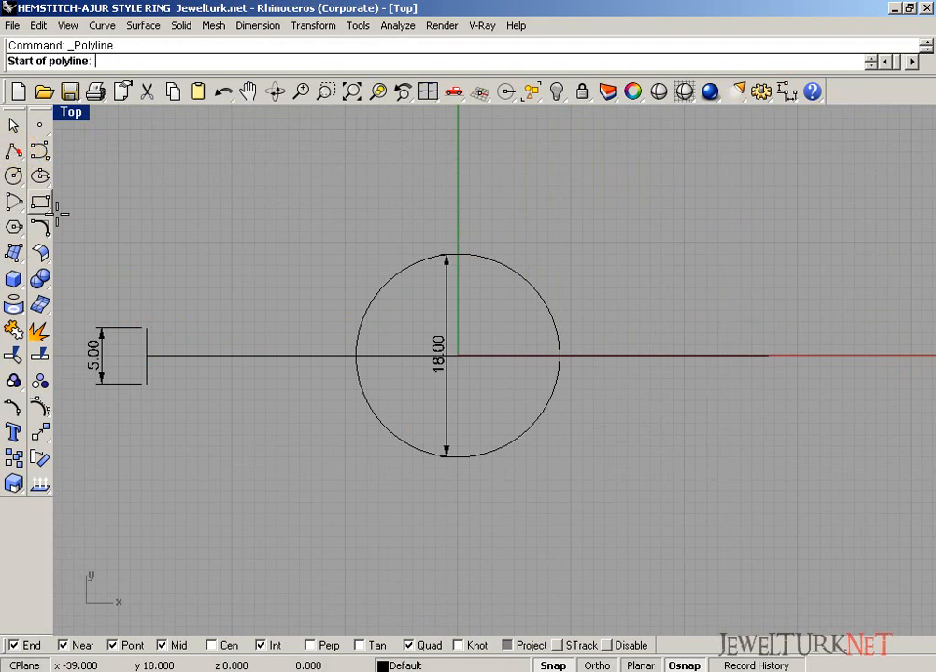
click(151, 324)
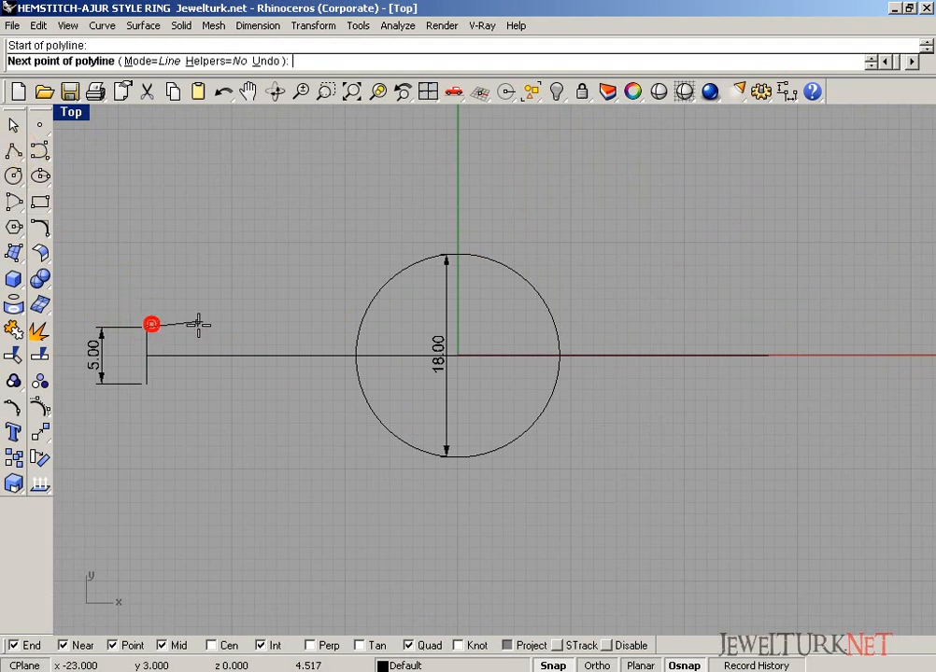
text(7)
key(Return)
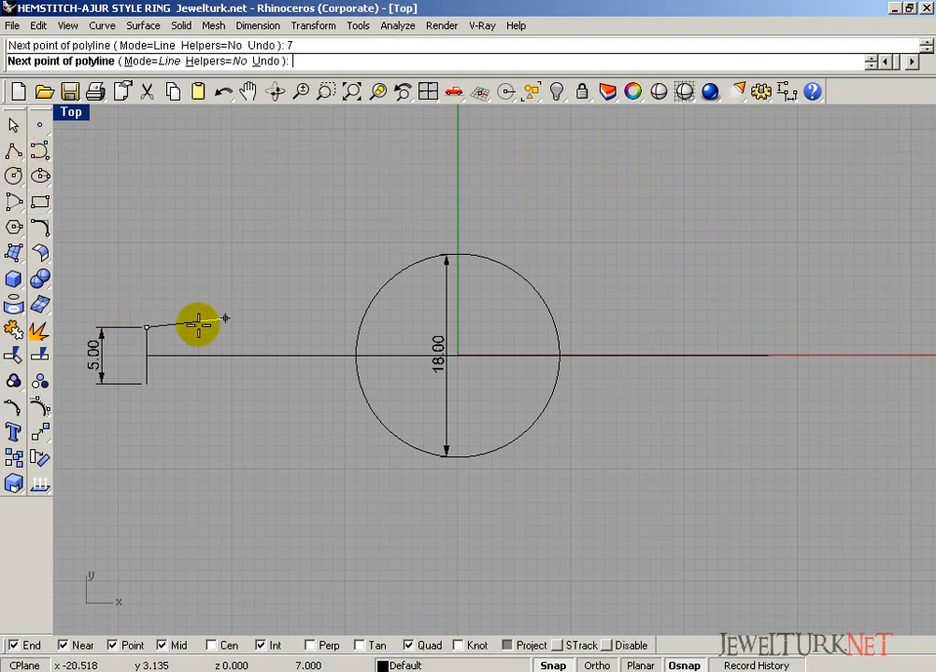
click(543, 665)
right_click(302, 295)
click(125, 330)
key(Delete)
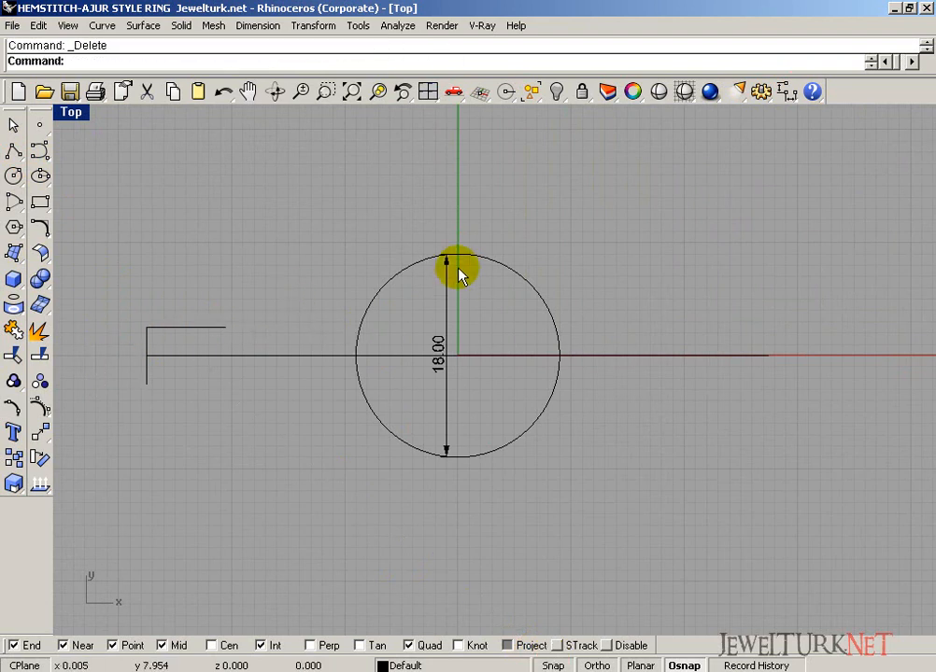
Place a point object on the top quadrant of the 18 mm circle
click(478, 255)
click(40, 124)
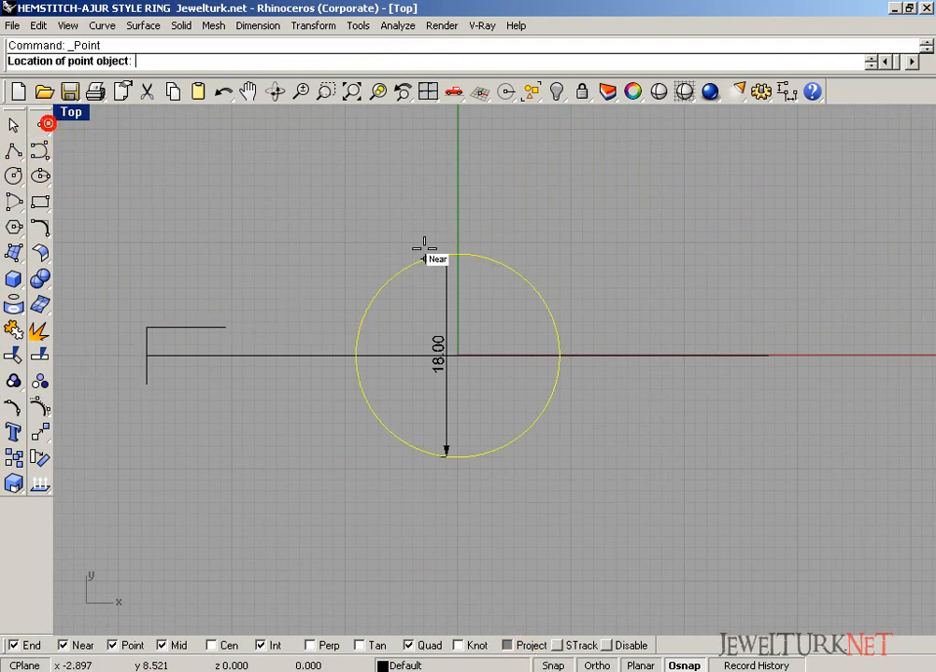
click(453, 250)
Mirror a copy of the 7 mm line to the right side about the vertical axis through the circle's top
drag(229, 304, 182, 351)
click(38, 408)
click(190, 451)
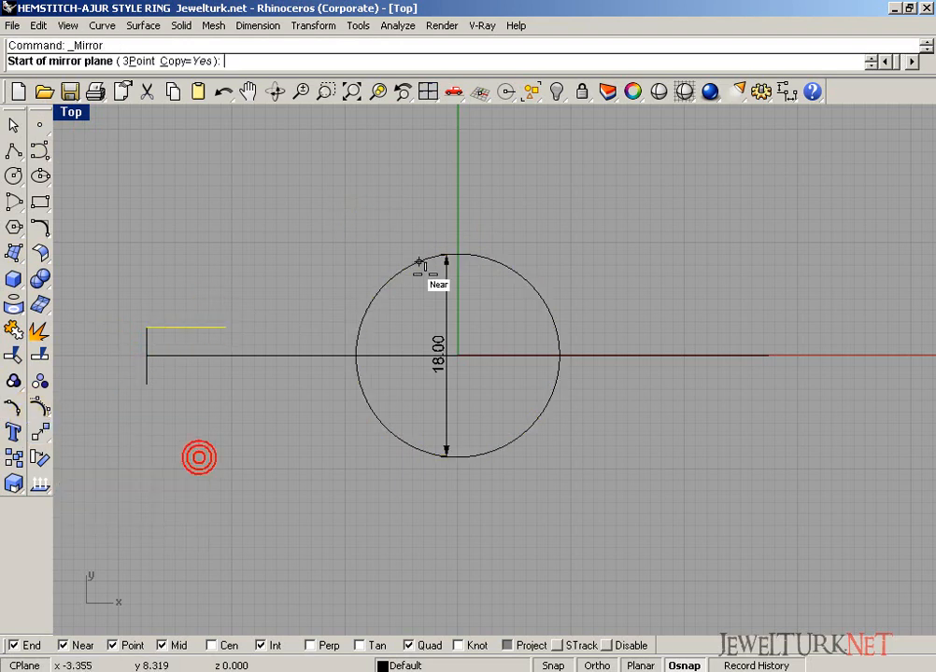
click(461, 254)
click(464, 200)
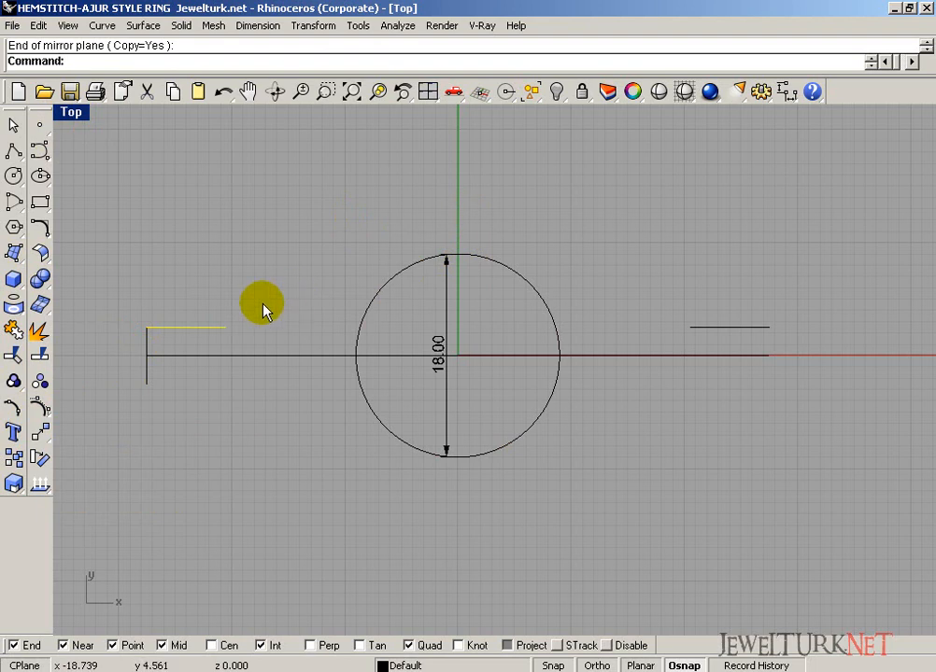
Draw a concave arc from the inner end of the left 7 mm line to the circle's top quadrant, continuing smoothly from the line
click(13, 200)
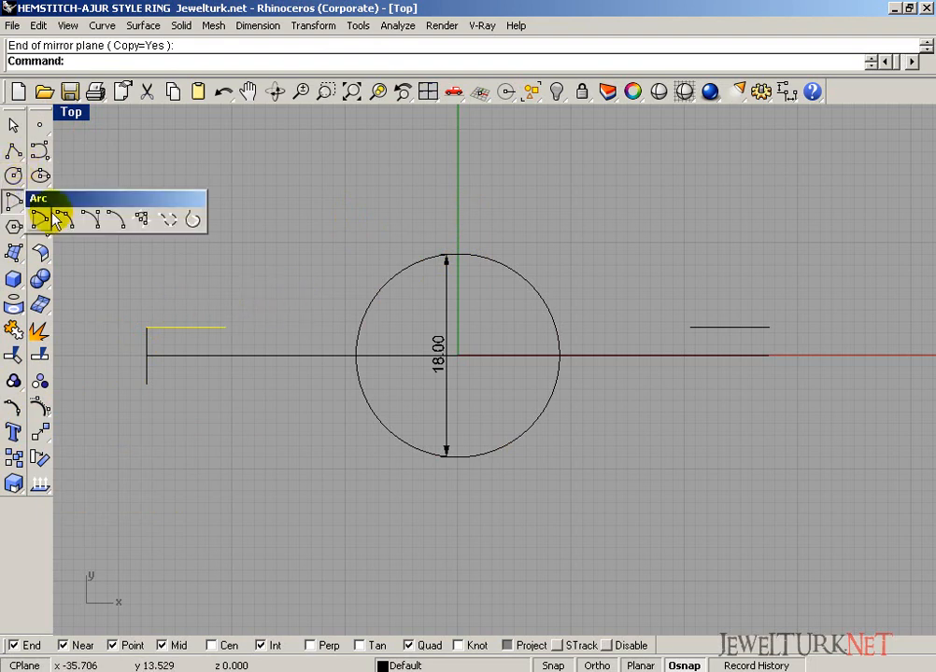
click(44, 216)
click(226, 327)
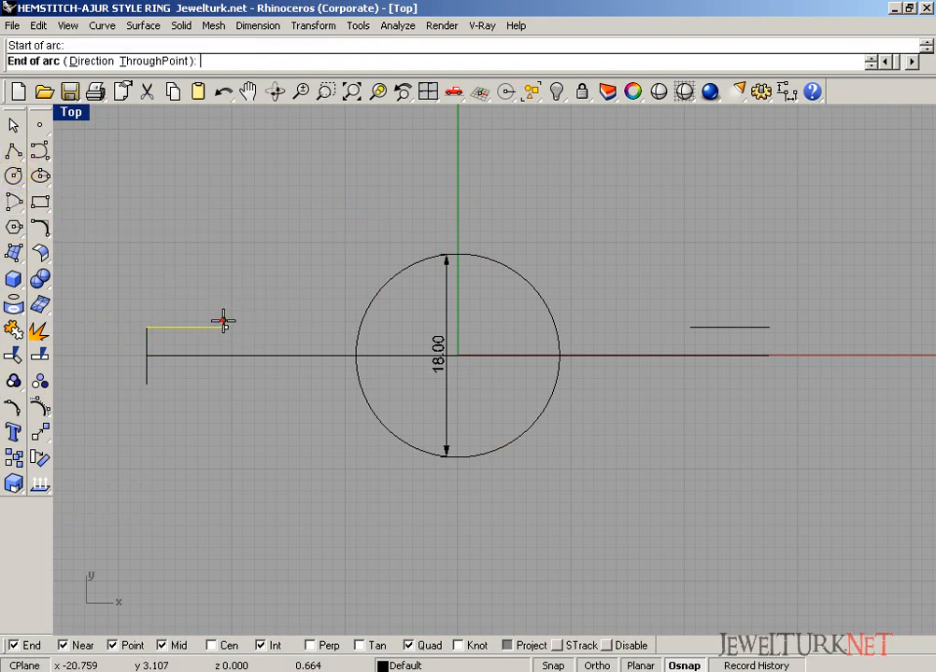
click(448, 253)
click(606, 645)
scroll(367, 388, up, 2)
right_drag(308, 309, 422, 330)
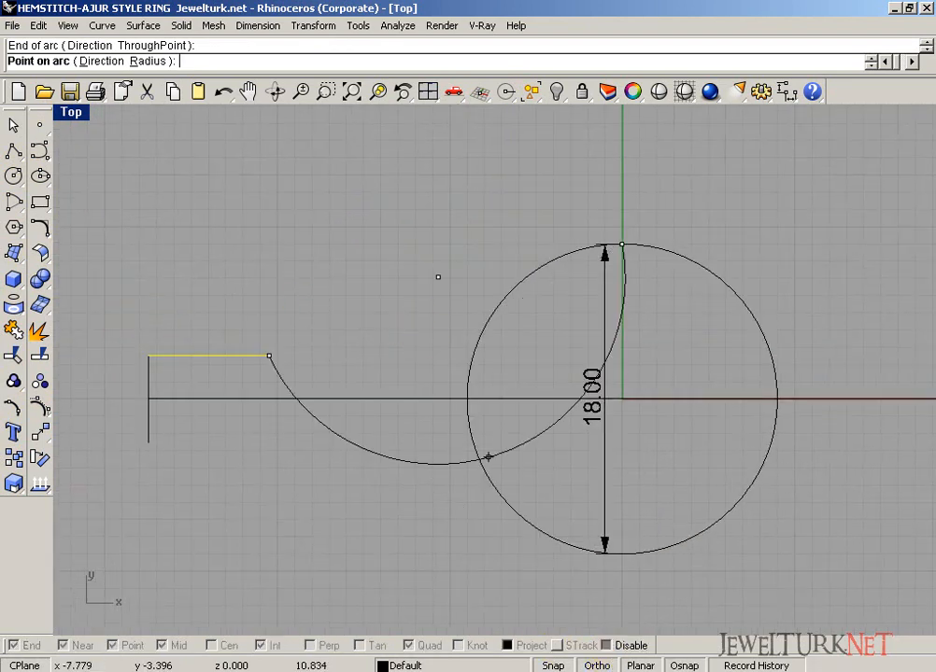
click(640, 665)
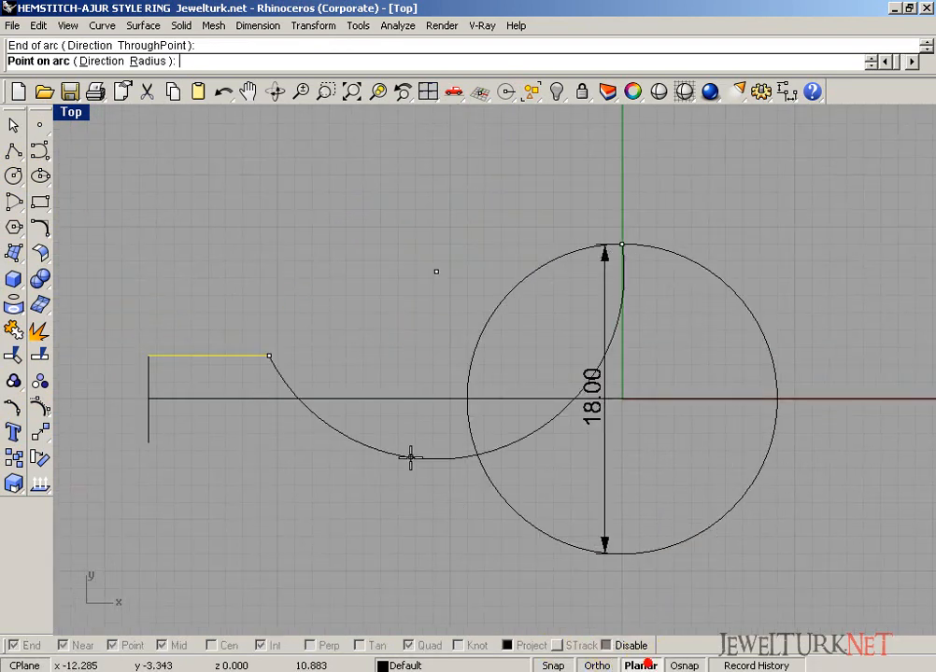
click(381, 343)
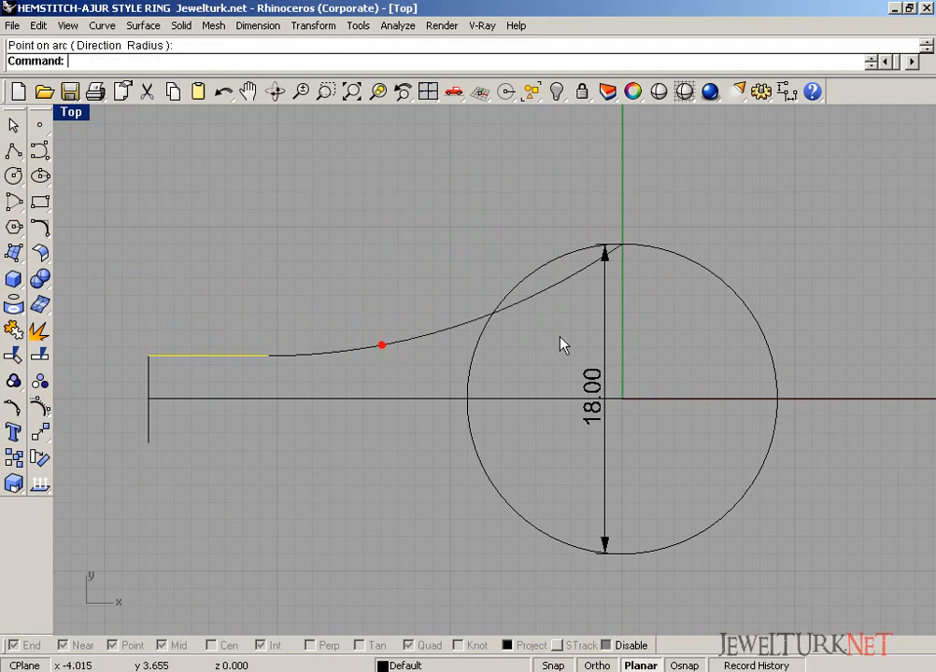
Delete the diameter dimension of the 18 mm circle
right_drag(430, 353, 318, 351)
drag(453, 343, 453, 344)
scroll(454, 344, down, 4)
key(Delete)
Mirror a copy of the arc to the right side about the vertical axis through the circle's top quadrant
click(455, 315)
click(41, 432)
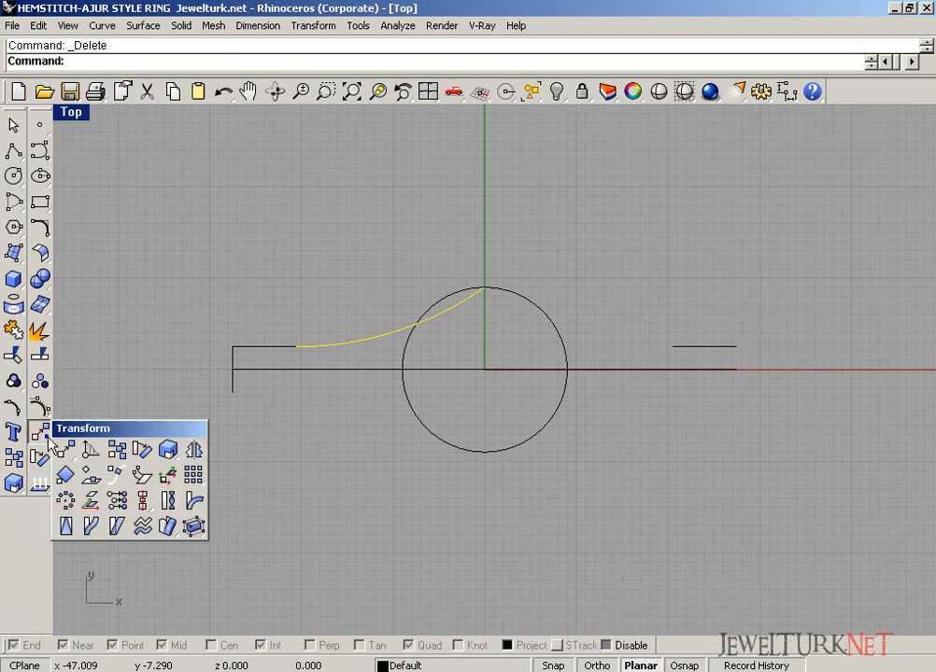
click(201, 467)
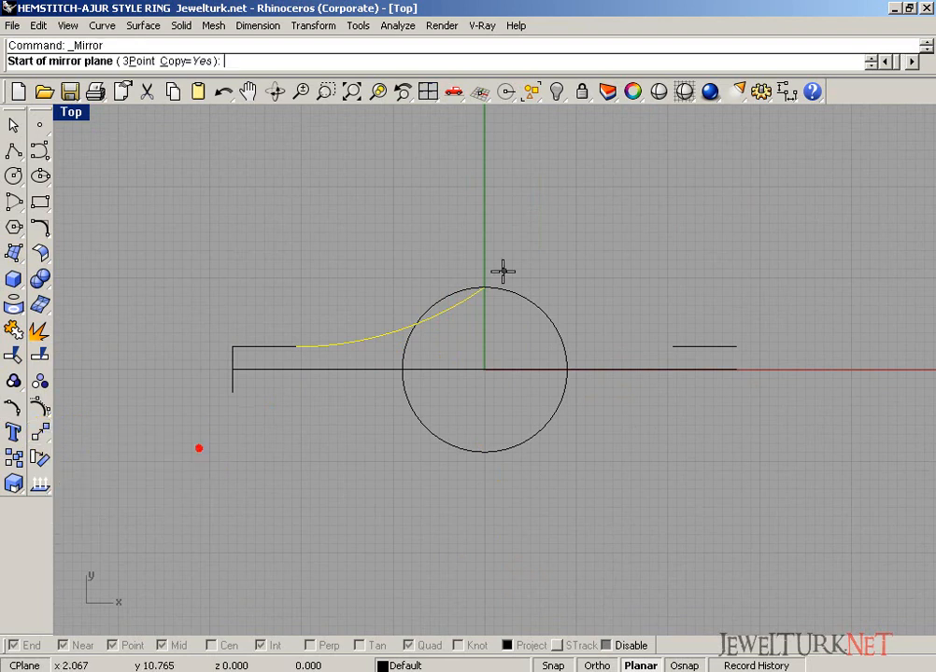
click(607, 645)
click(484, 288)
click(490, 234)
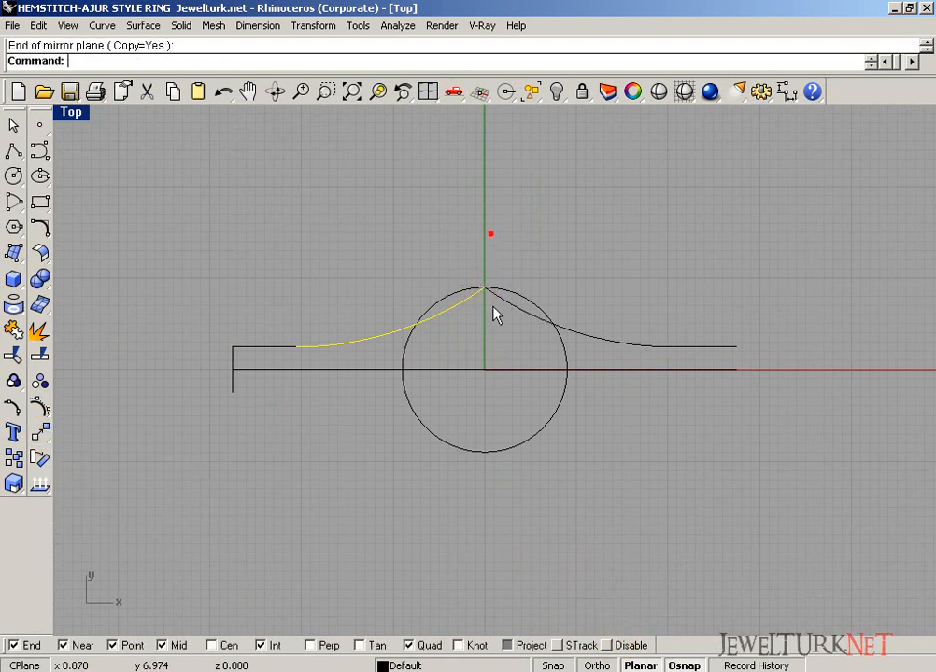
Fillet the peak where the left and right arcs meet with a radius of 8
scroll(493, 310, up, 3)
click(489, 308)
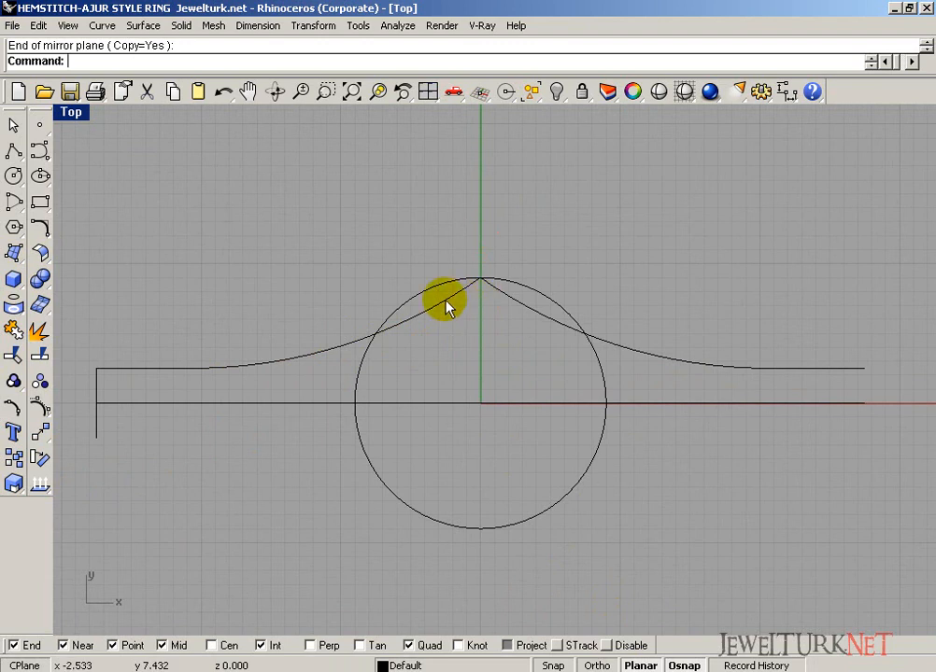
click(40, 227)
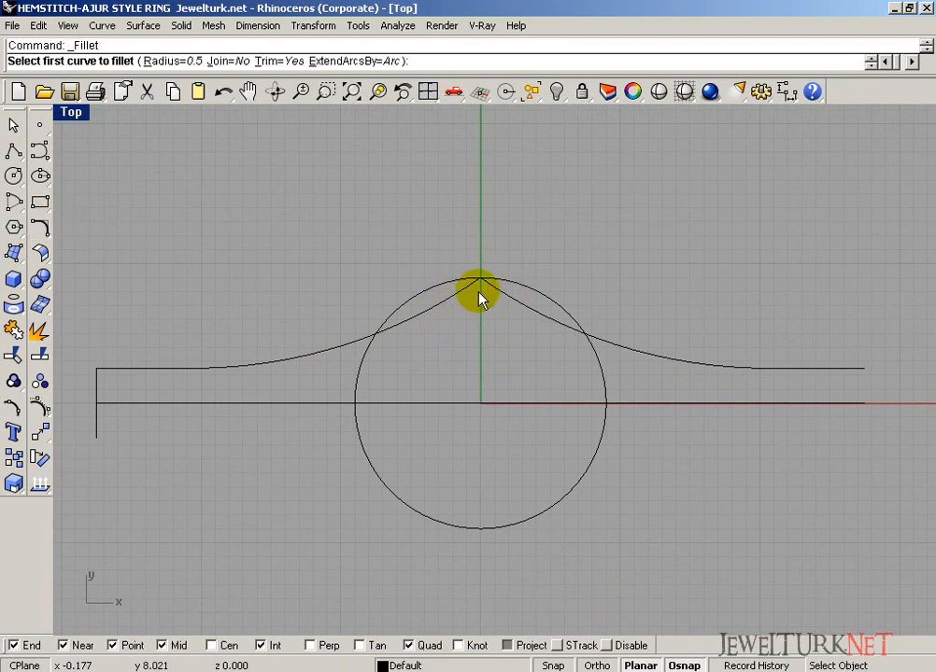
text(8)
key(Return)
click(505, 292)
click(467, 286)
Join the two arcs and the fillet between them into one curve
click(432, 311)
shift+click(427, 311)
shift+click(549, 320)
click(14, 327)
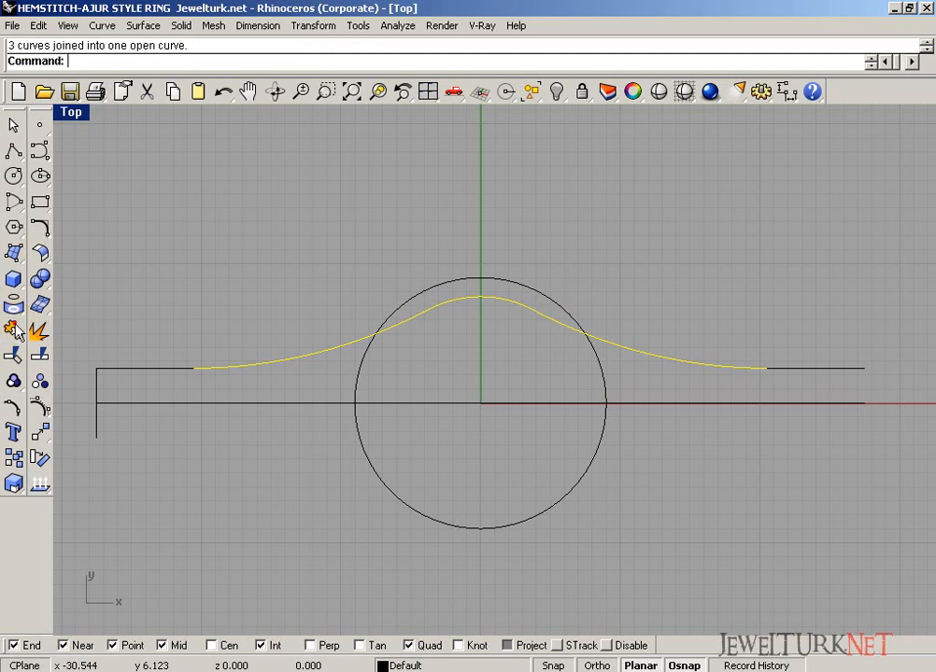
Move the joined curve's three central edit points straight up about 1.5 mm, and delete the construction circle
click(13, 411)
drag(364, 241, 568, 355)
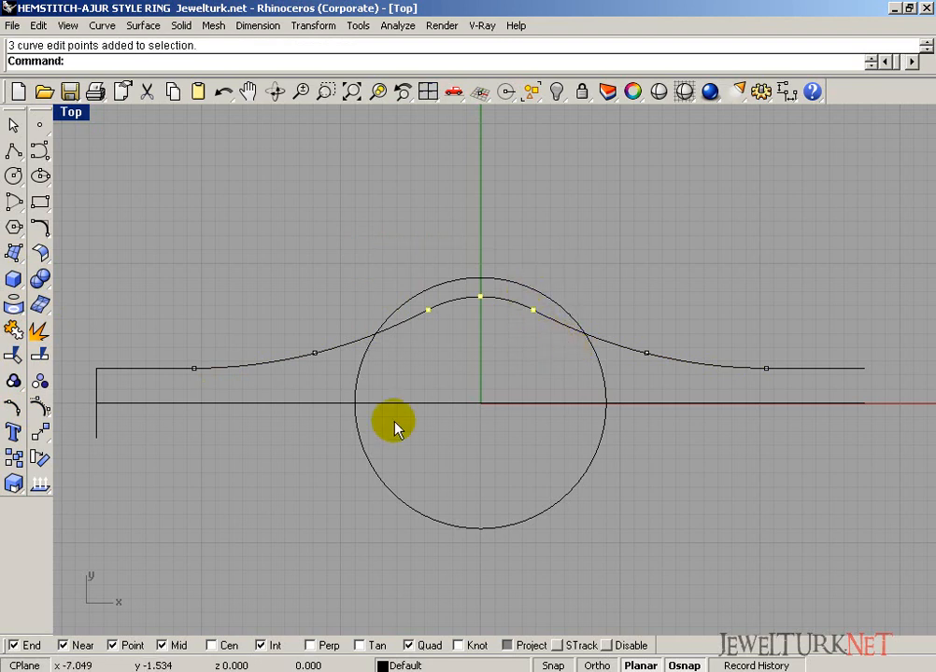
click(40, 431)
click(203, 267)
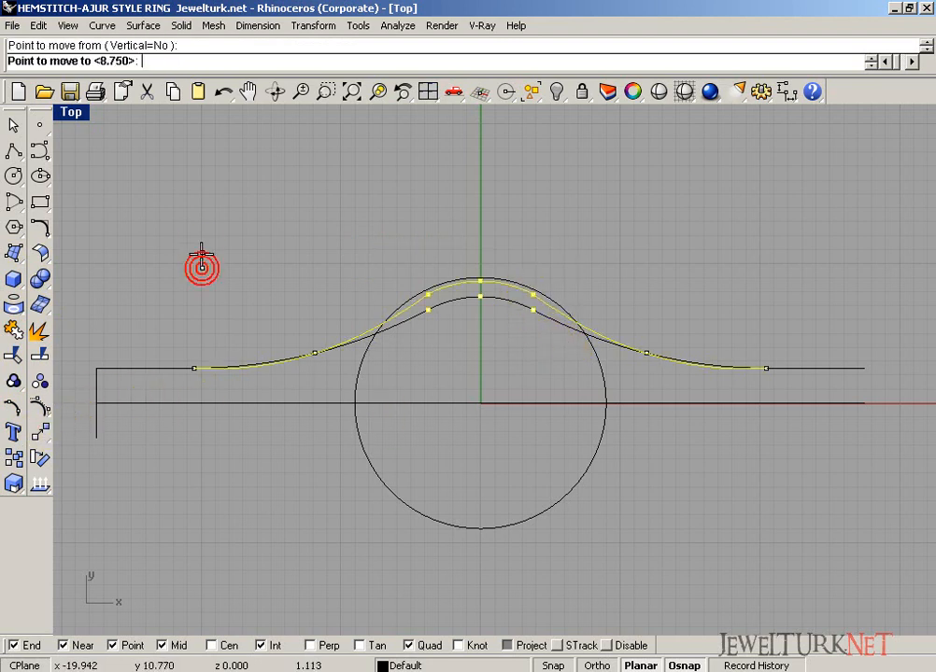
click(201, 247)
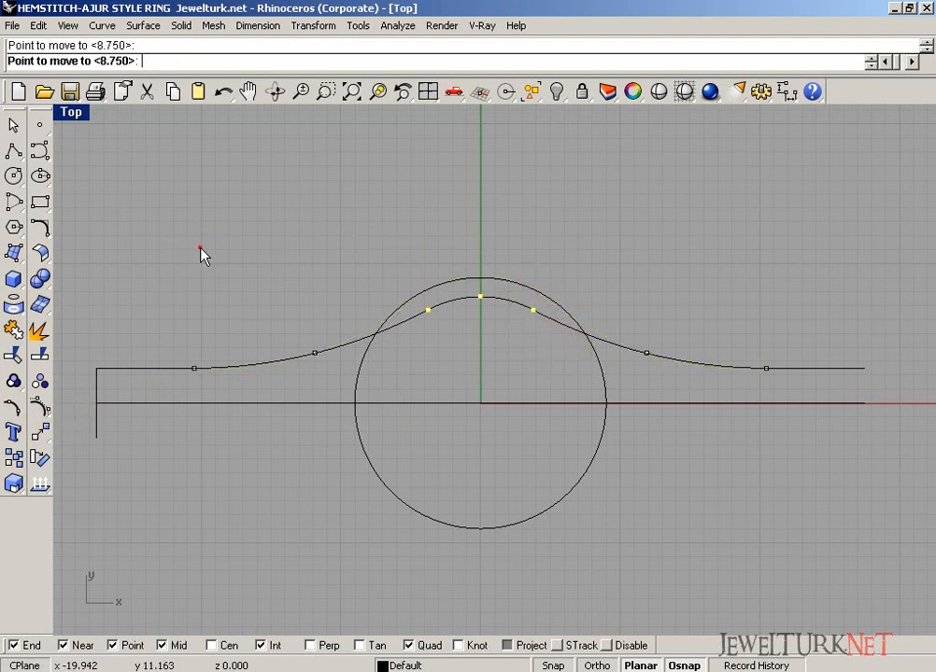
key(Escape)
click(375, 345)
key(Delete)
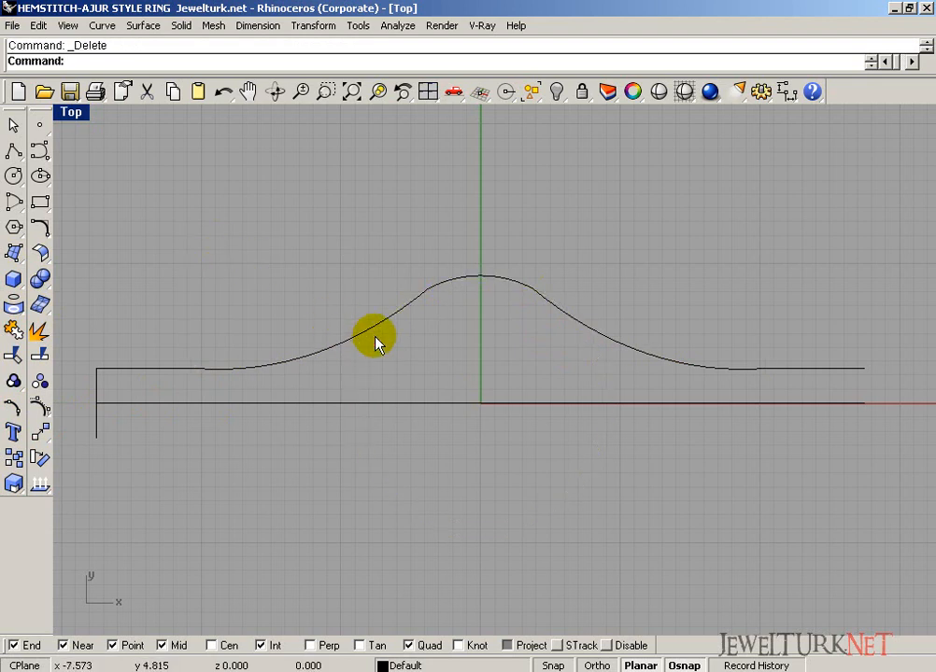
Join the bulging curve with the short straight lines at both ends into one upper outline curve
right_drag(374, 345, 371, 293)
click(360, 284)
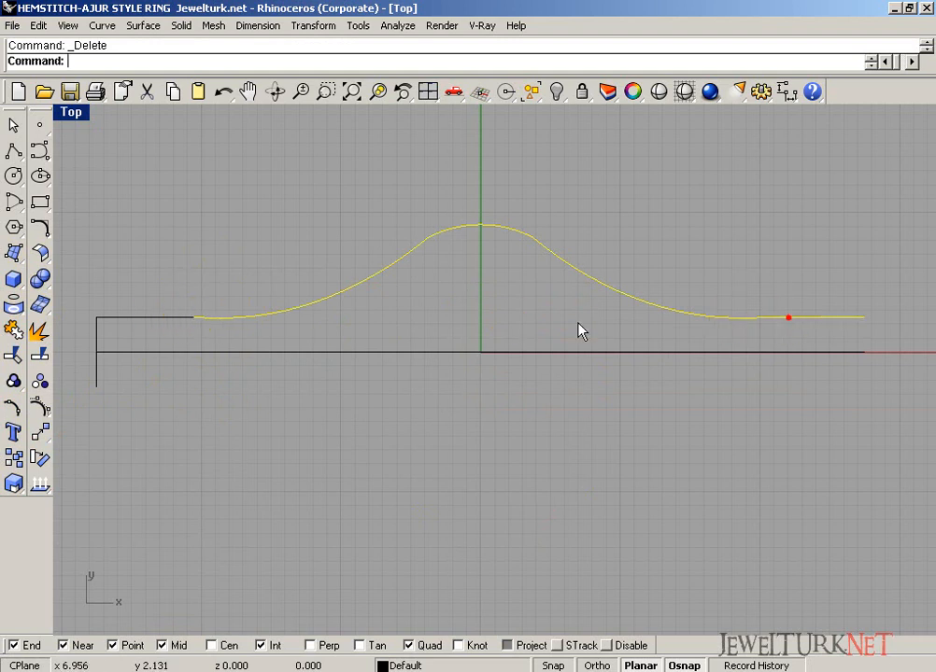
click(188, 324)
drag(853, 232, 173, 339)
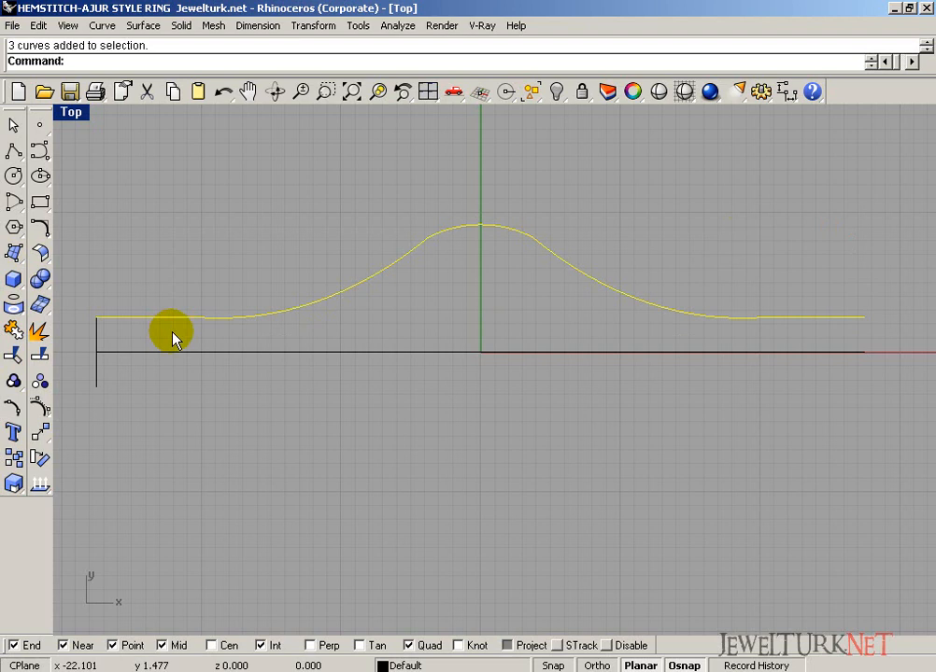
click(13, 330)
Rebuild the upper outline curve with 15 points and degree 3, deleting the input curve
click(39, 229)
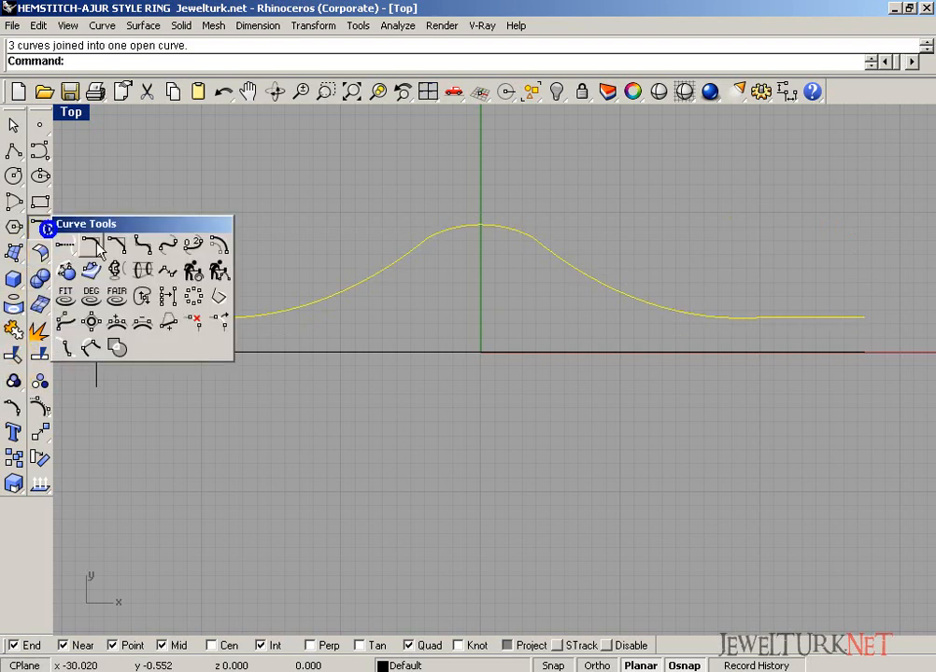
drag(198, 224, 233, 165)
click(239, 208)
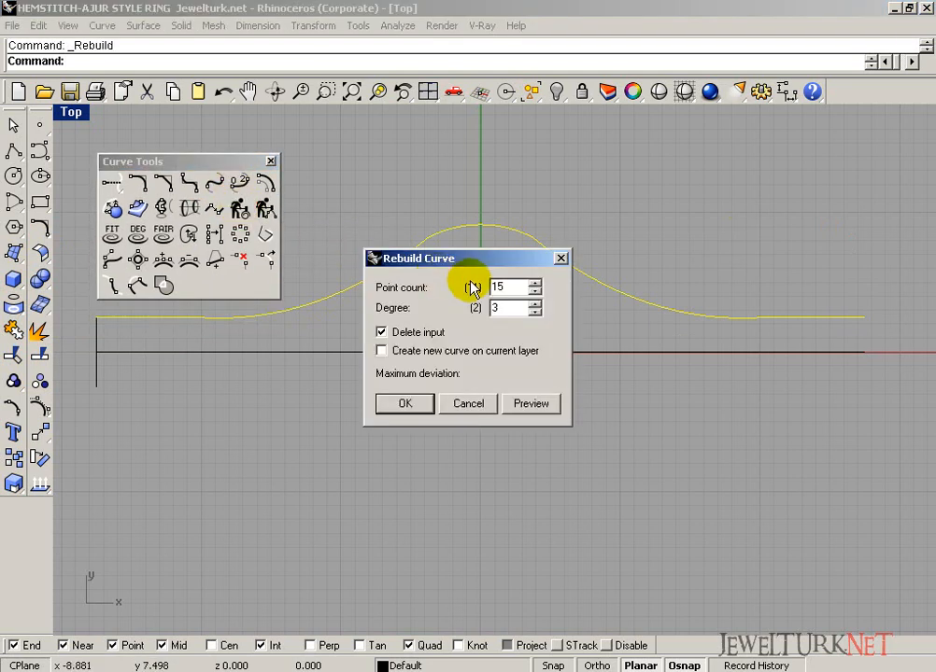
drag(520, 334, 525, 338)
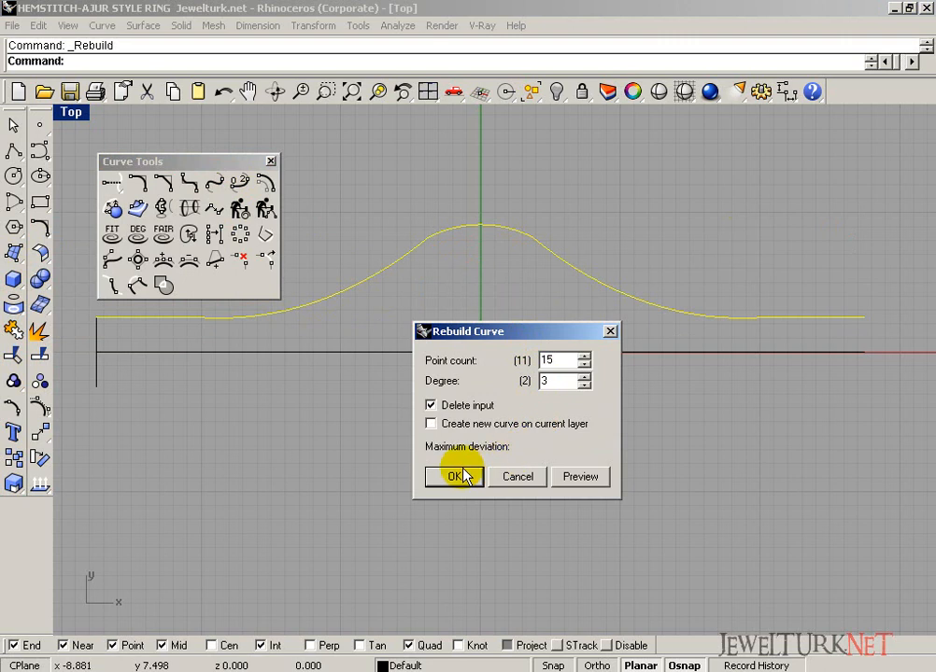
double_click(561, 359)
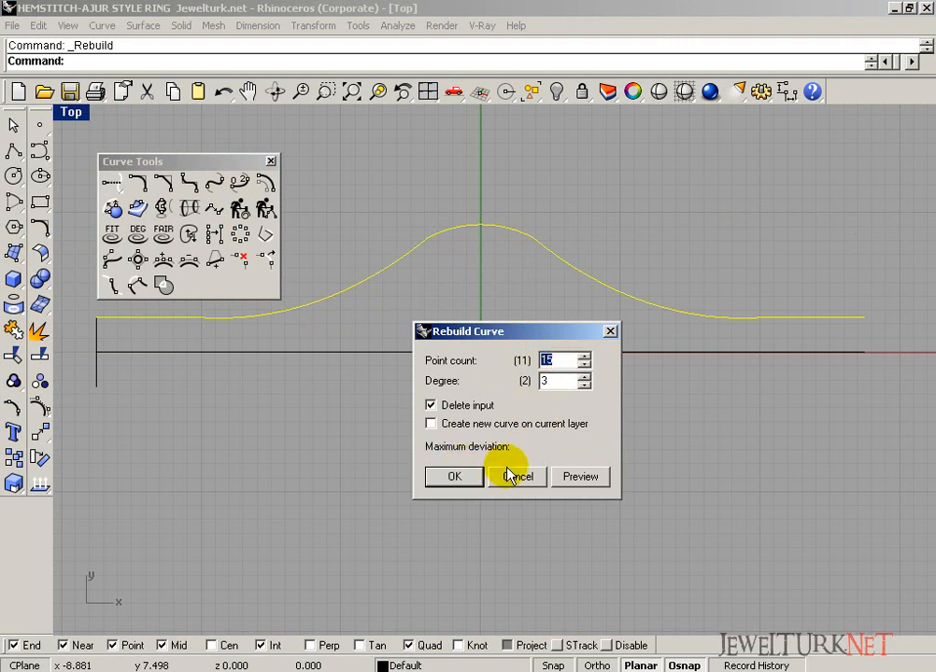
click(456, 477)
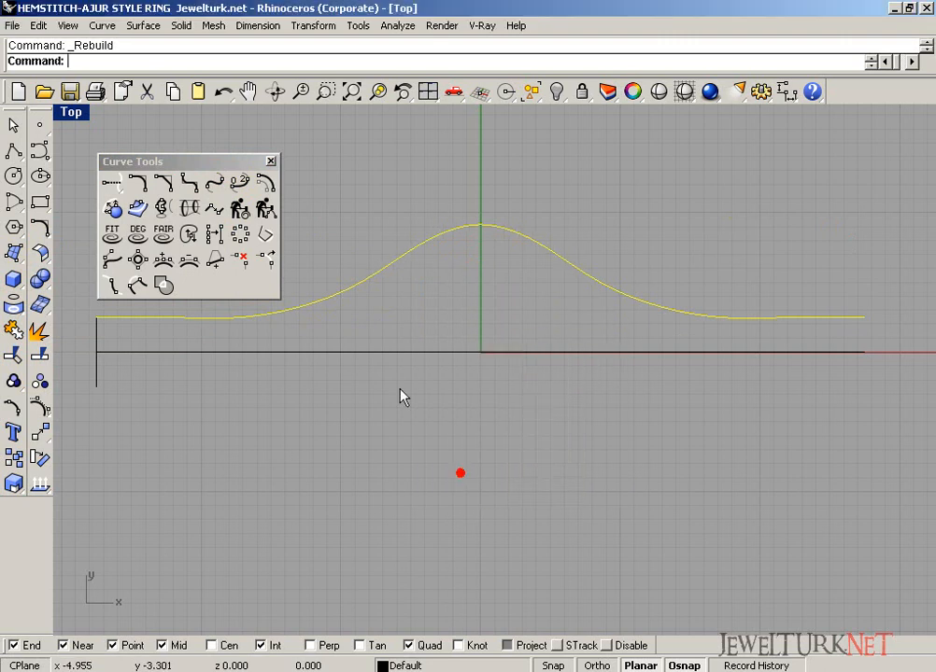
click(272, 161)
click(273, 163)
Mirror a copy of the upper outline curve below the horizontal centre line
right_drag(272, 250, 299, 220)
click(296, 283)
click(40, 432)
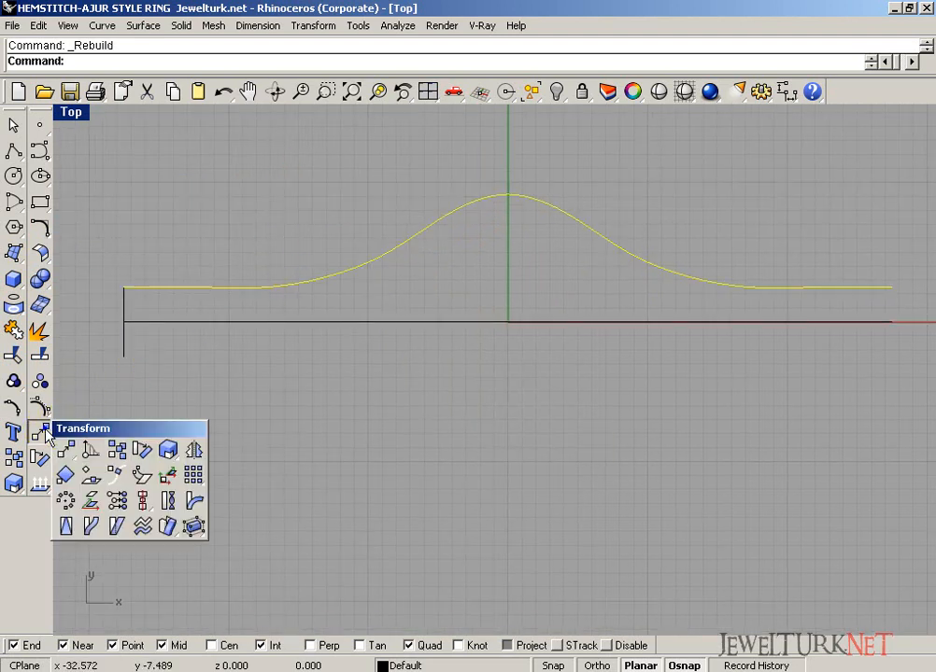
click(187, 456)
click(130, 327)
click(95, 336)
click(97, 340)
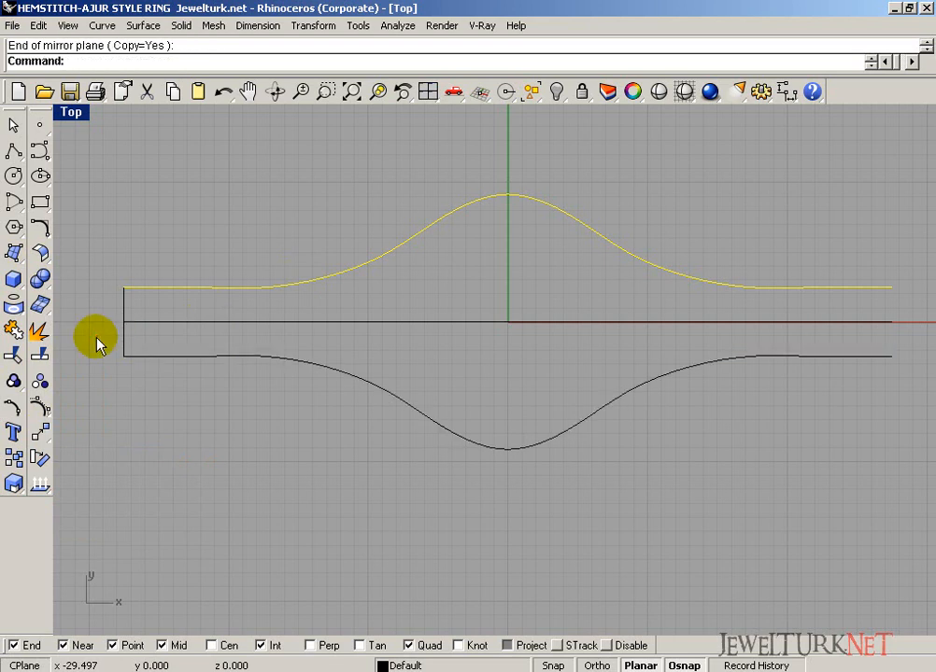
key(Delete)
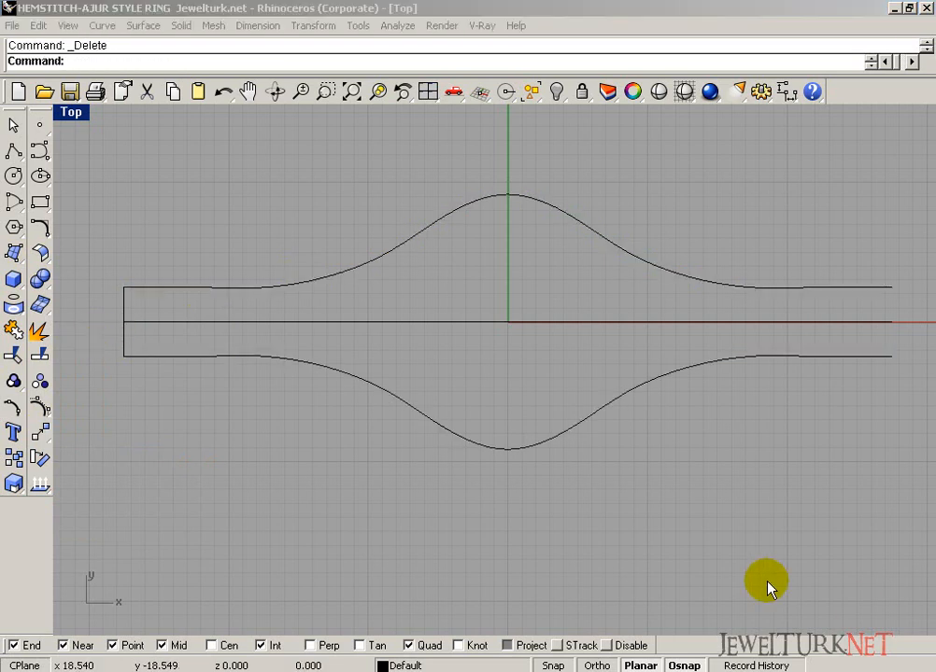
click(767, 582)
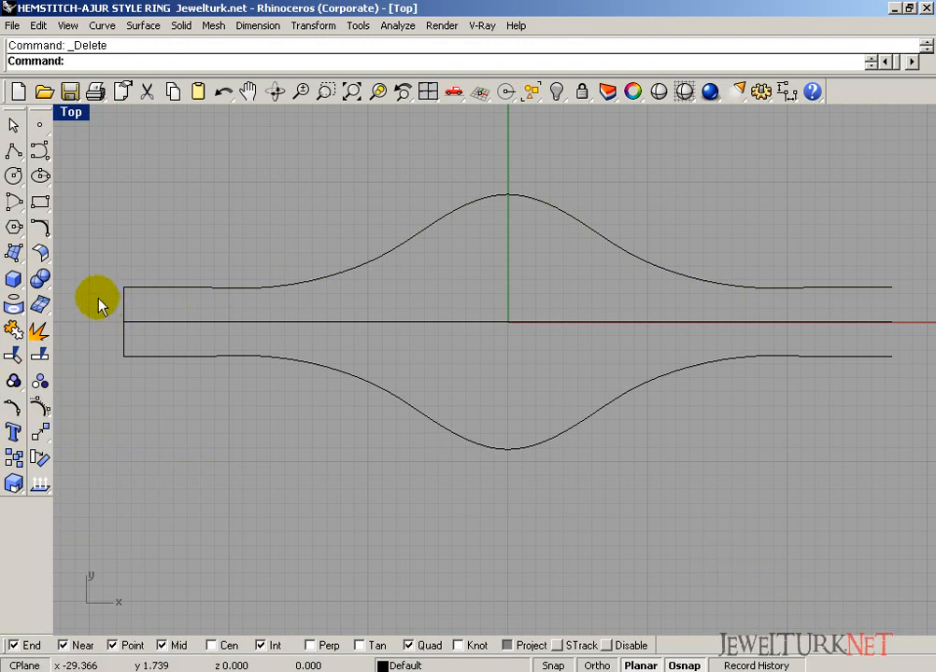
Draw a 7 mm diameter circle starting at the upper outline curve's left end and extending inward along the curve
click(39, 127)
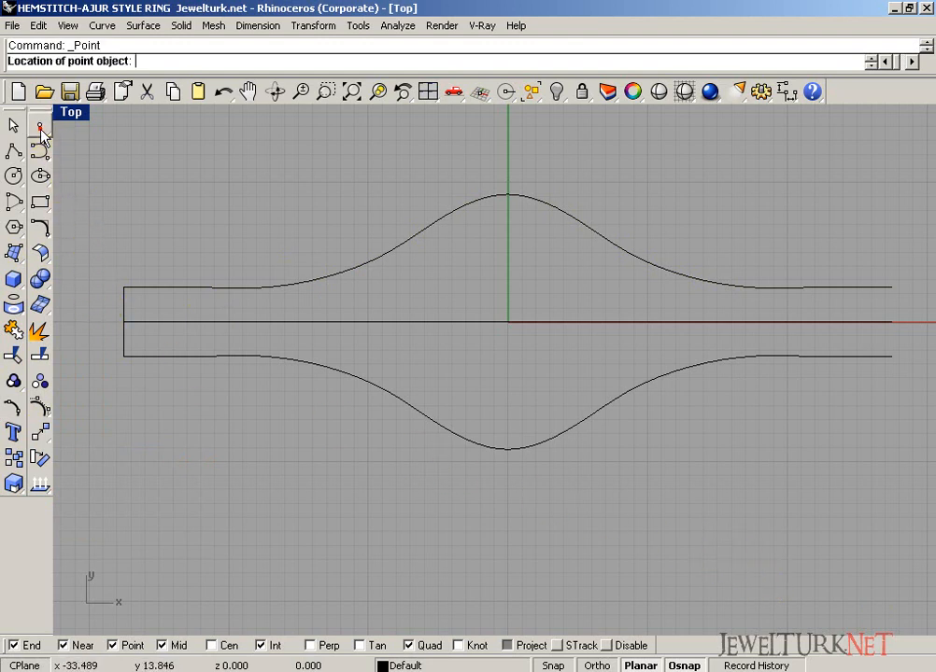
click(13, 176)
click(61, 184)
click(118, 290)
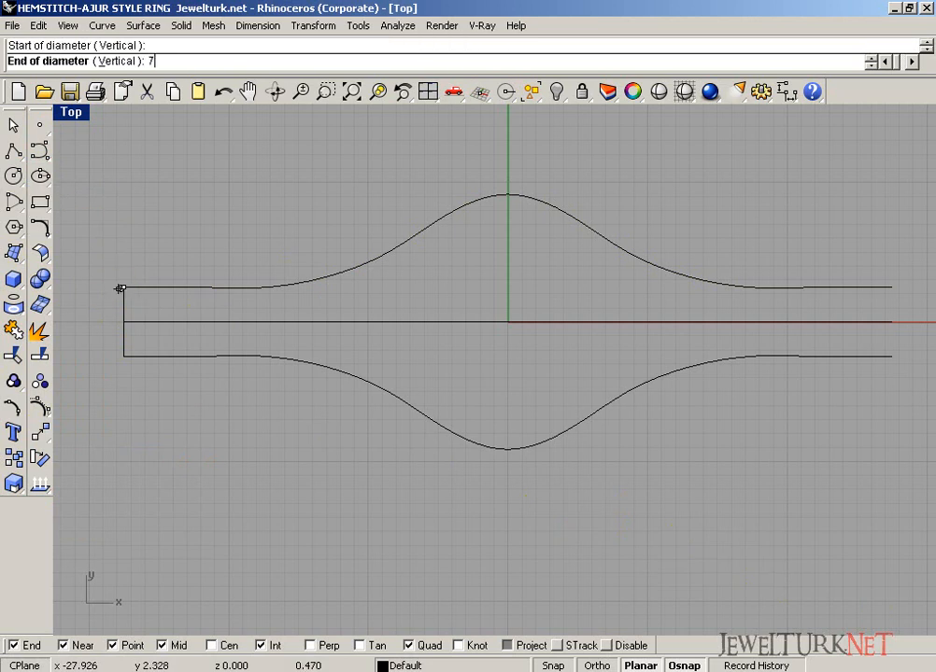
text(7)
key(Return)
click(203, 251)
Place a point where the 7 mm circle crosses the upper curve on its inner side, and delete the circle
click(39, 127)
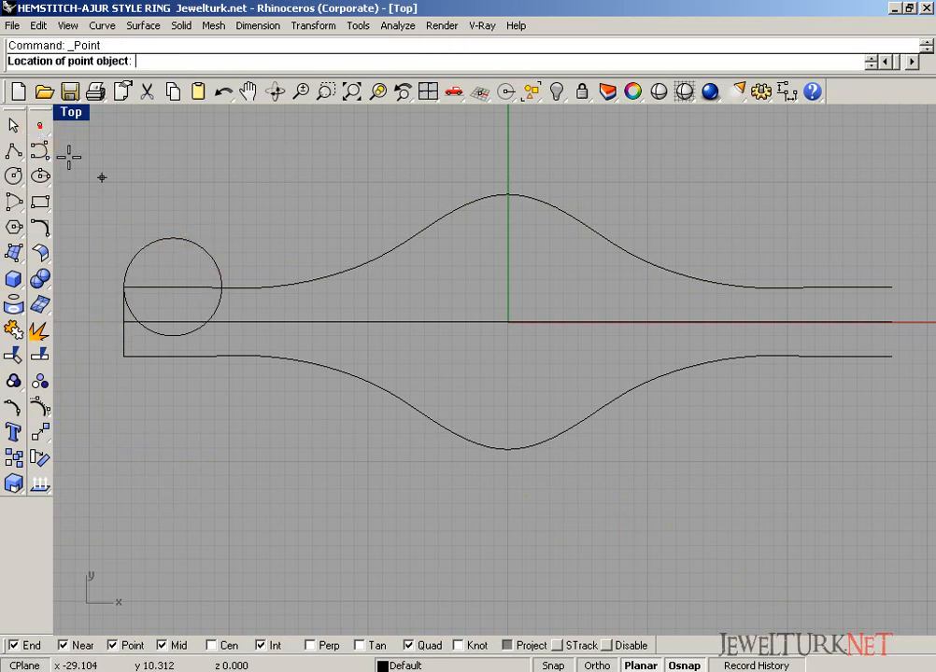
click(211, 259)
key(Delete)
Mirror a copy of the point onto the lower outline curve about the horizontal centre line
click(232, 307)
click(40, 431)
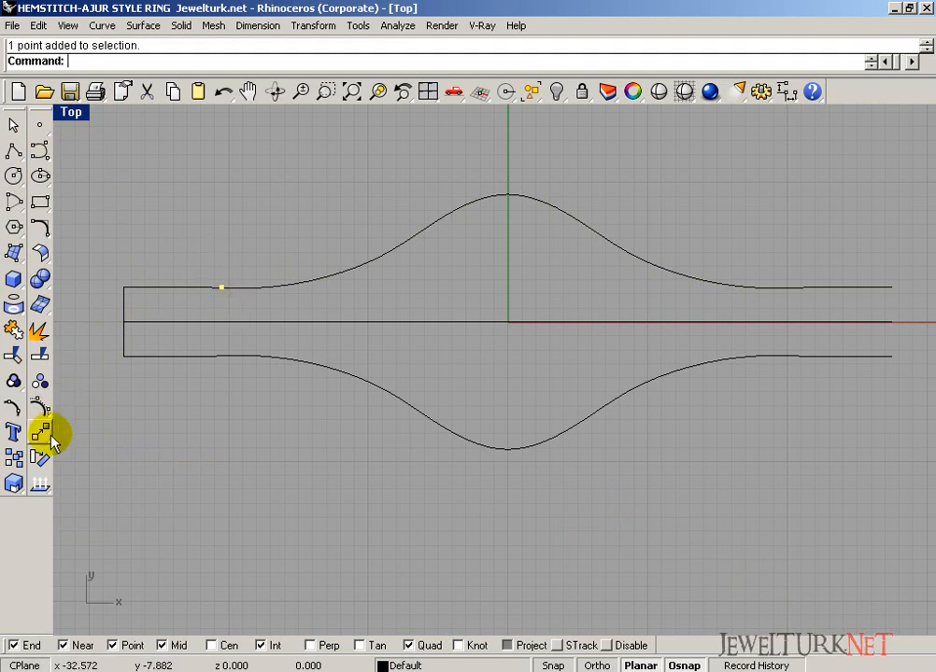
click(198, 458)
click(123, 322)
click(84, 328)
Mirror copies of both left points to the right side about the vertical axis through the upper curve's peak
drag(229, 355, 259, 443)
key(Return)
click(510, 193)
click(515, 144)
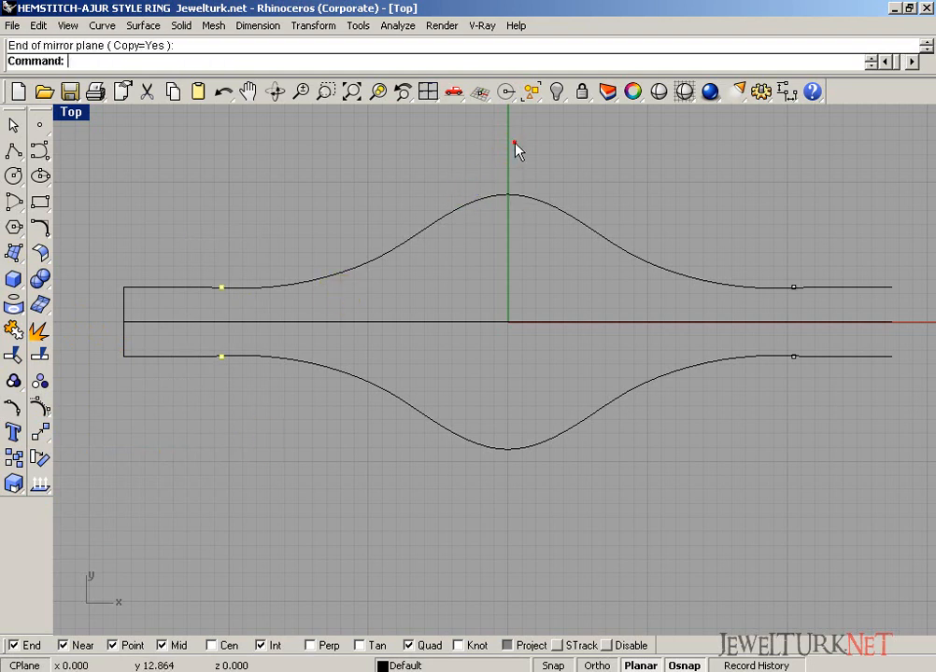
Draw two vertical lines connecting the upper and lower points, one on the left and one on the right
click(15, 151)
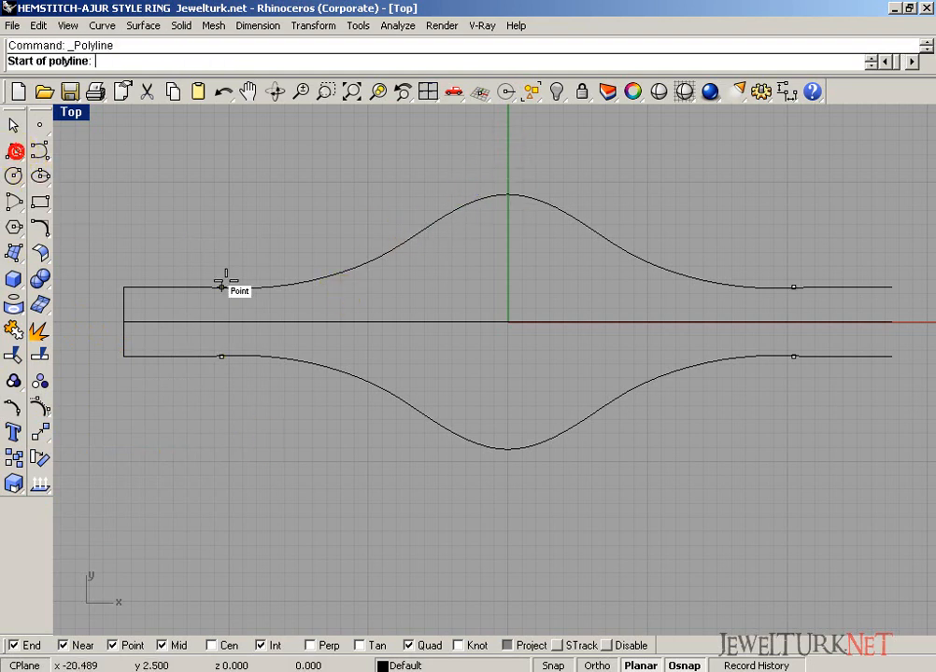
click(222, 287)
click(221, 355)
right_click(687, 277)
right_click(685, 278)
click(794, 287)
click(794, 355)
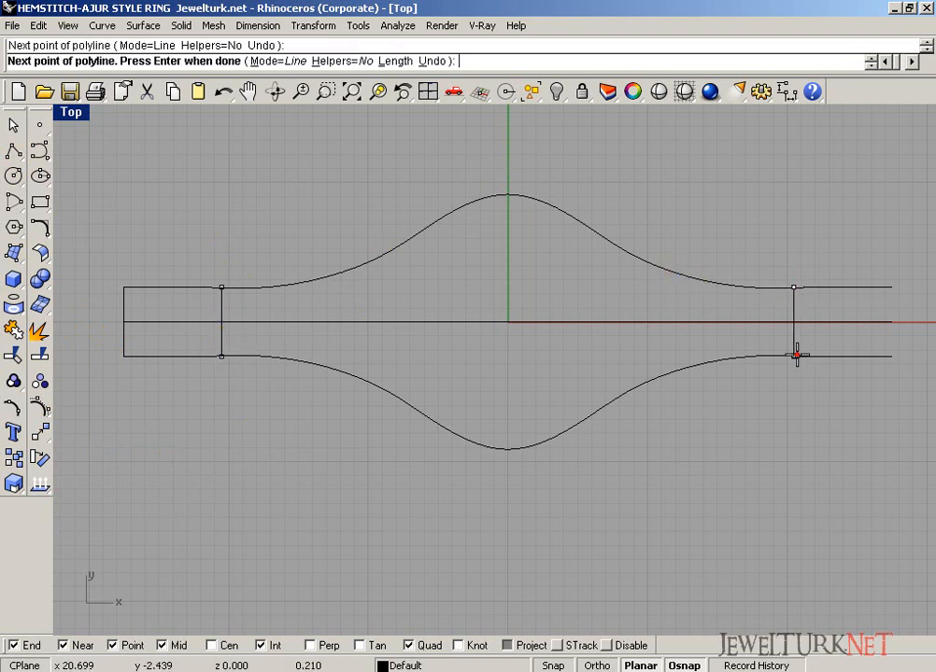
right_click(794, 355)
Offset the upper outline curve 1 mm inward
click(722, 290)
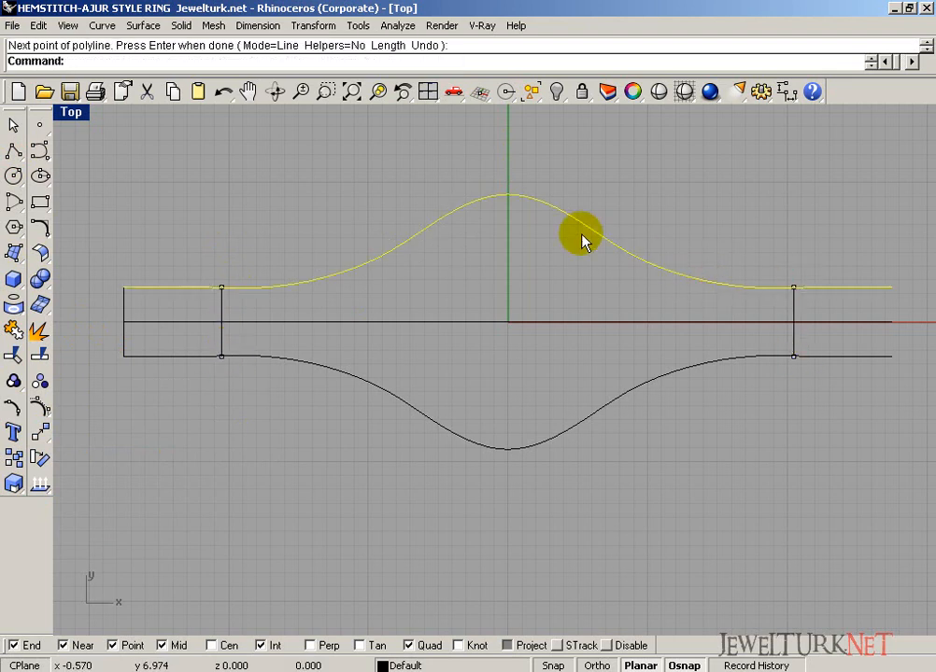
click(39, 227)
click(187, 244)
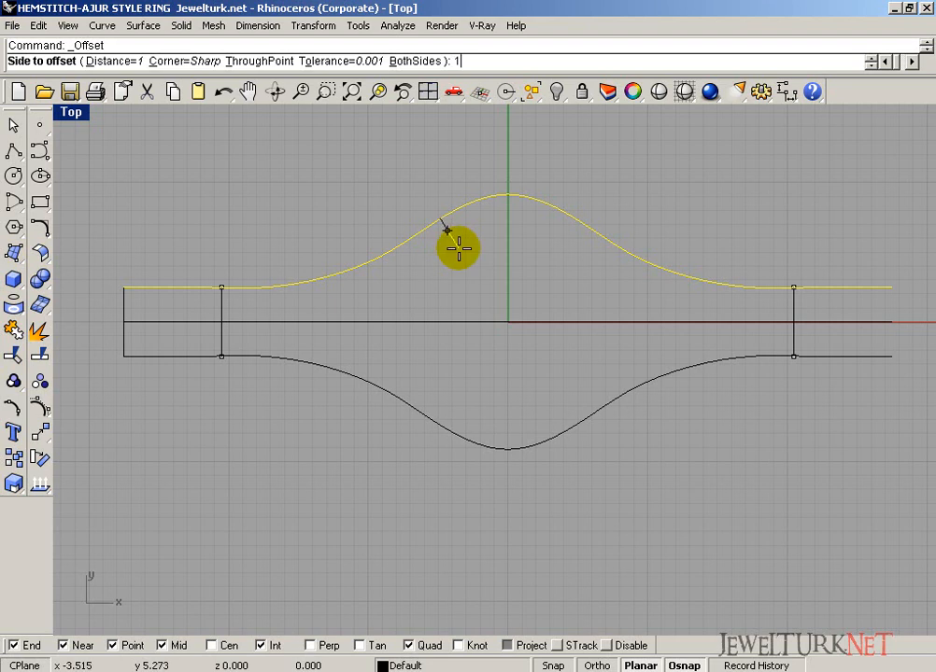
text(1)
key(Return)
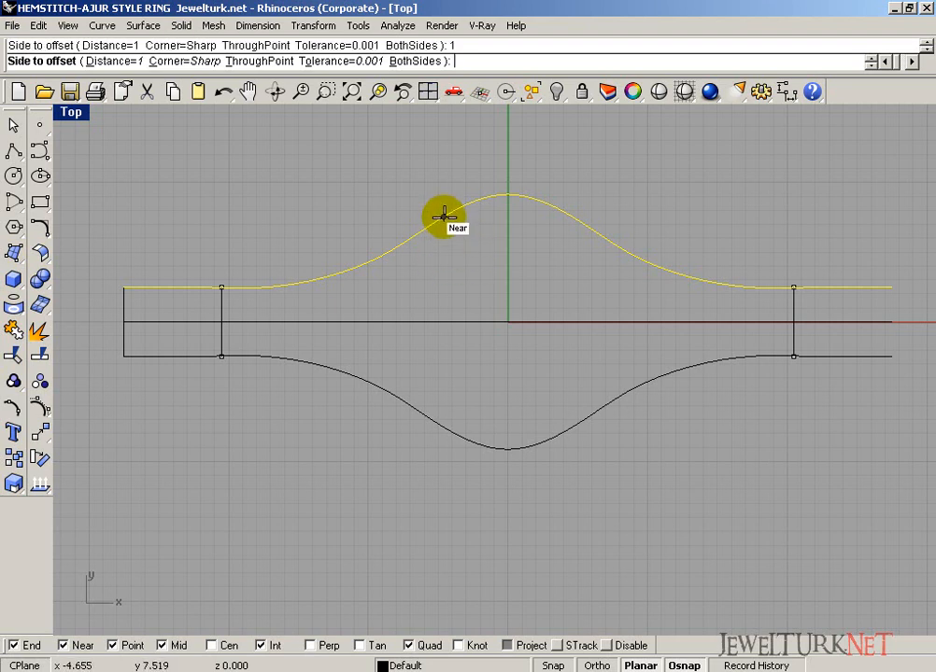
click(472, 258)
Offset the lower outline curve 1 mm inward
click(320, 365)
key(Return)
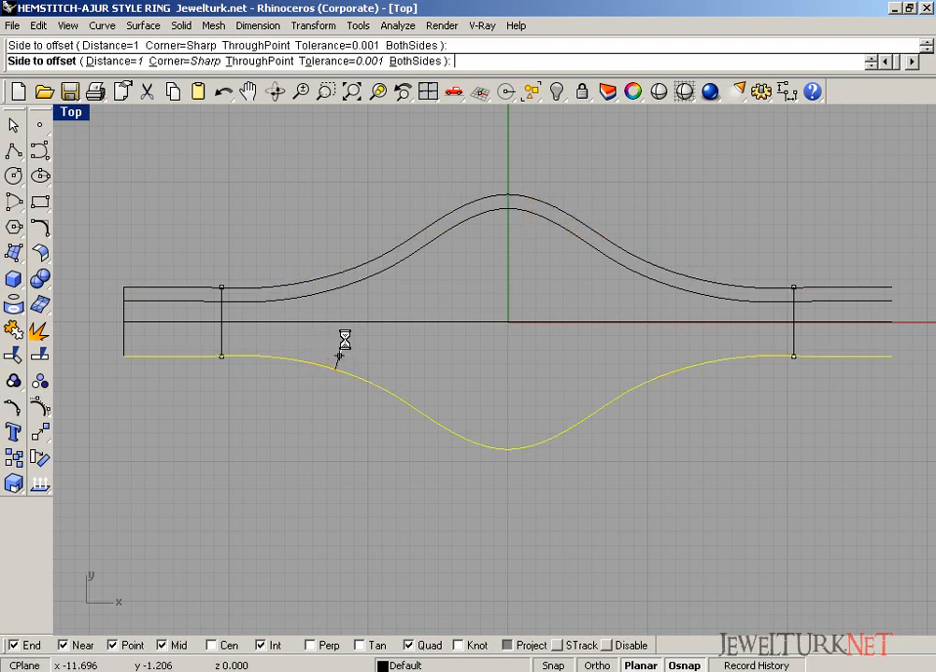
click(343, 341)
click(328, 313)
Split both inner offset curves with the two vertical lines as cutting objects
click(336, 300)
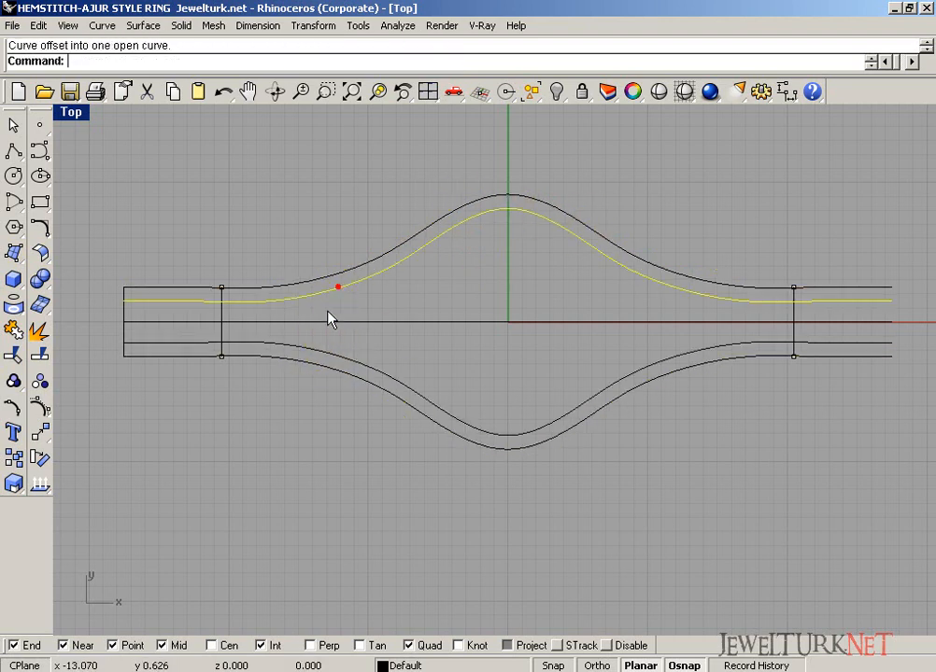
shift+click(311, 353)
click(39, 355)
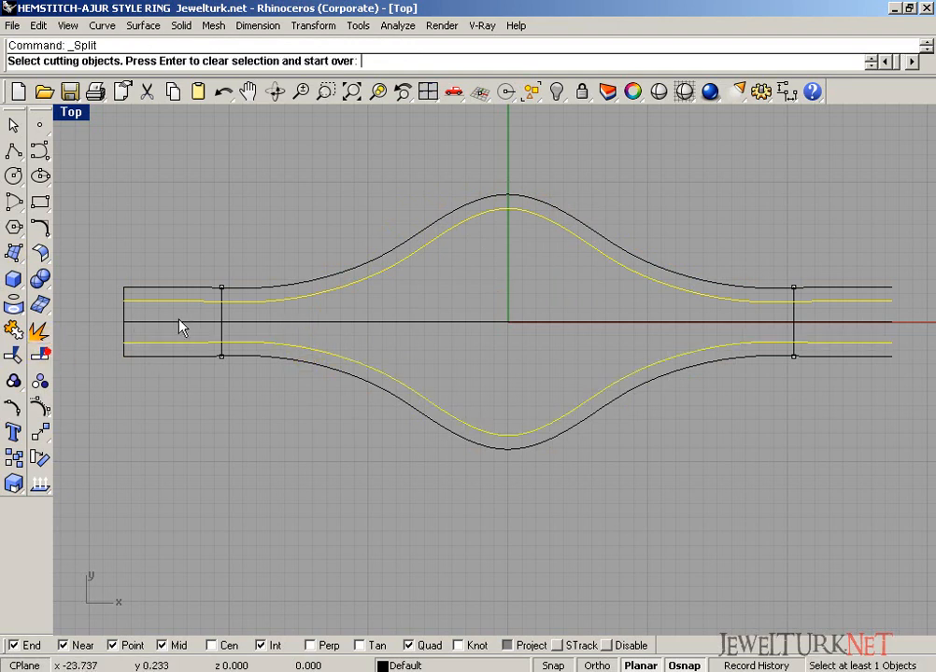
click(221, 330)
click(789, 326)
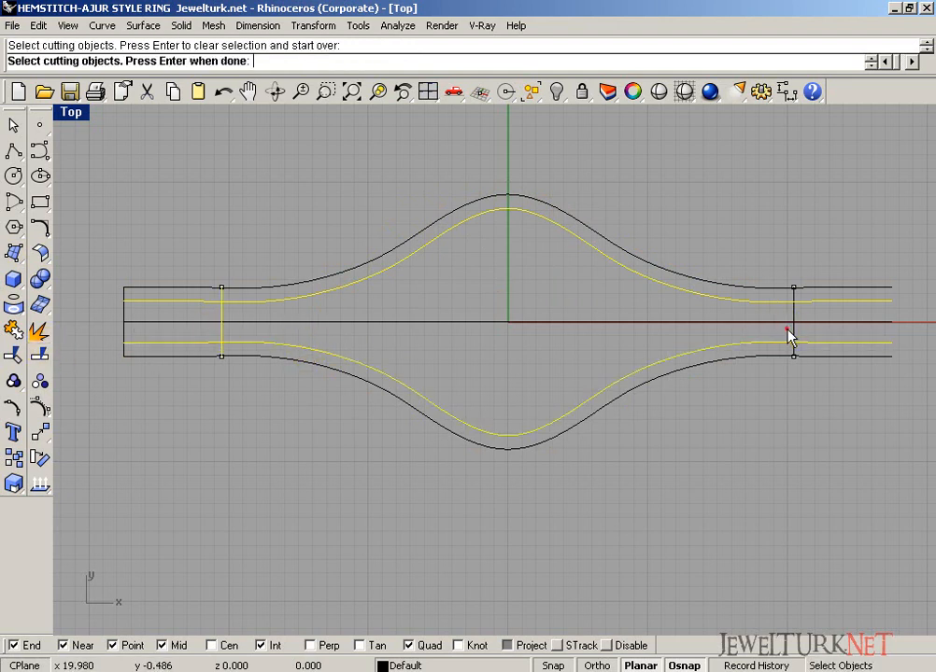
key(Return)
Delete the end pieces of the offset curves outside the vertical lines, along with both vertical cutting lines
click(815, 302)
key(Delete)
click(815, 341)
key(Delete)
click(193, 300)
key(Delete)
click(223, 316)
key(Delete)
click(794, 319)
key(Delete)
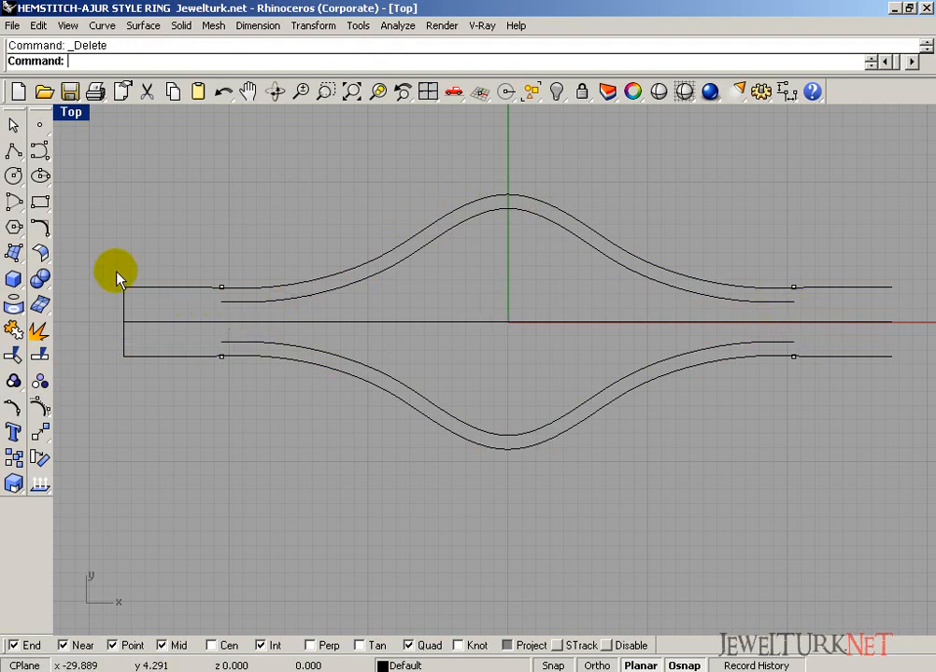
Close the left and right ends of the inner offset curves with short vertical lines between their endpoints
click(13, 150)
click(219, 301)
click(221, 342)
key(Return)
key(Return)
click(793, 301)
click(794, 342)
key(Return)
Join the two inner offset curves and their two end lines into one closed curve
click(791, 344)
click(779, 303)
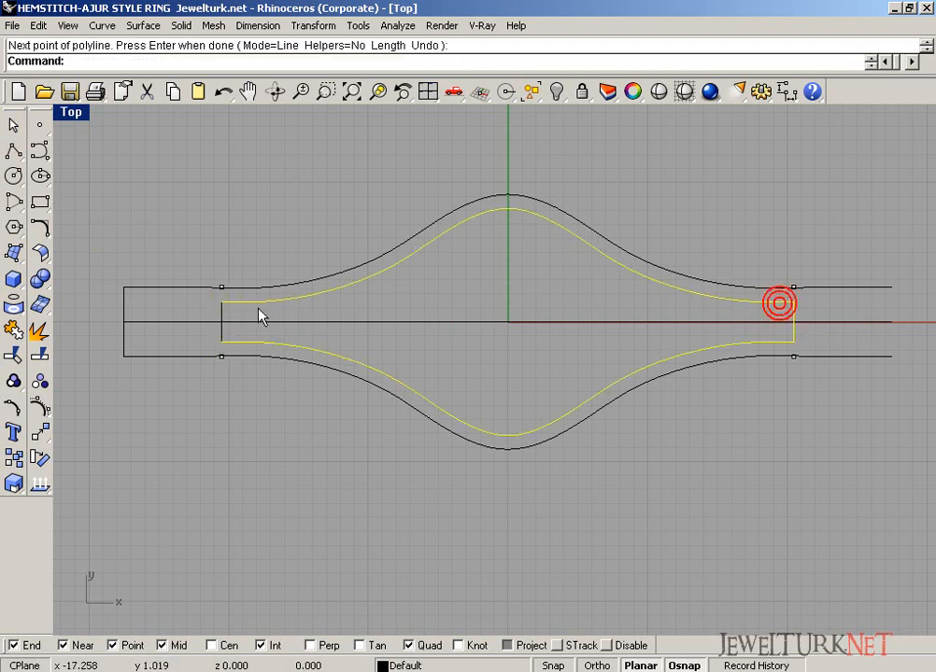
click(221, 313)
click(14, 329)
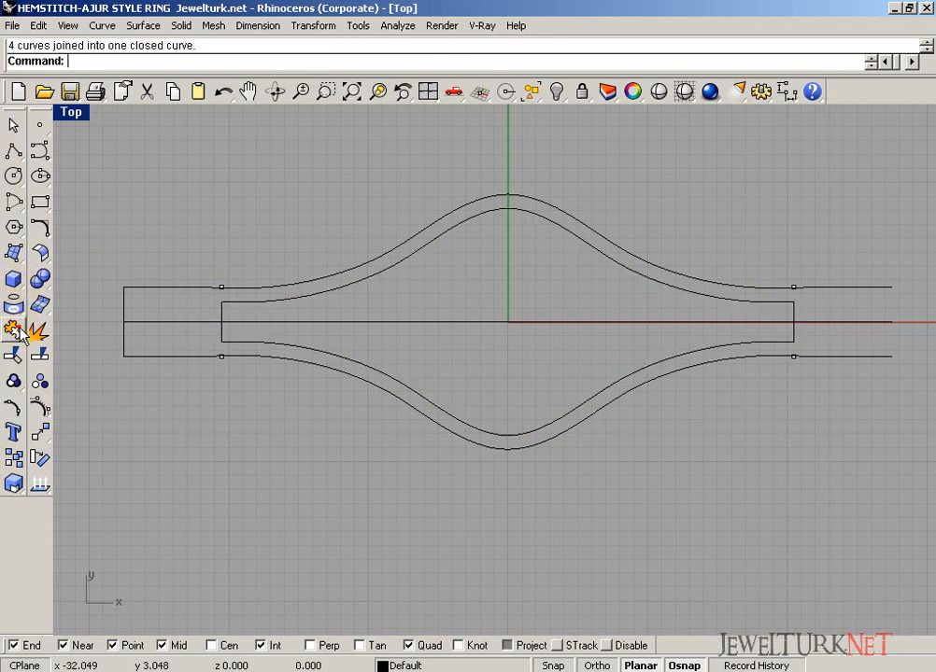
Close the open right end of the band outline with a vertical line between the outer curves' endpoints
click(290, 282)
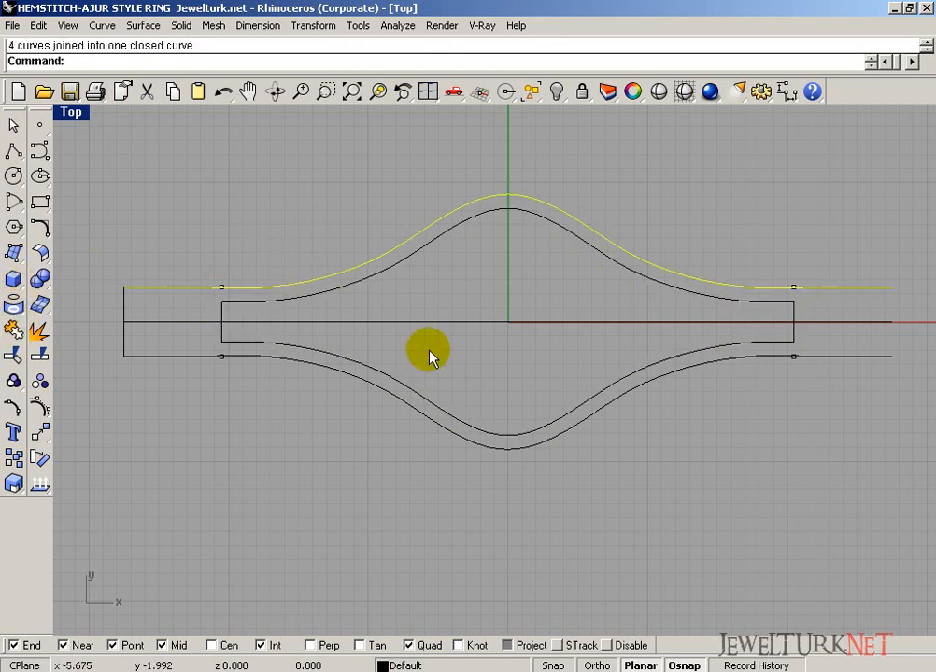
click(13, 151)
click(913, 287)
click(894, 355)
right_click(895, 353)
click(783, 340)
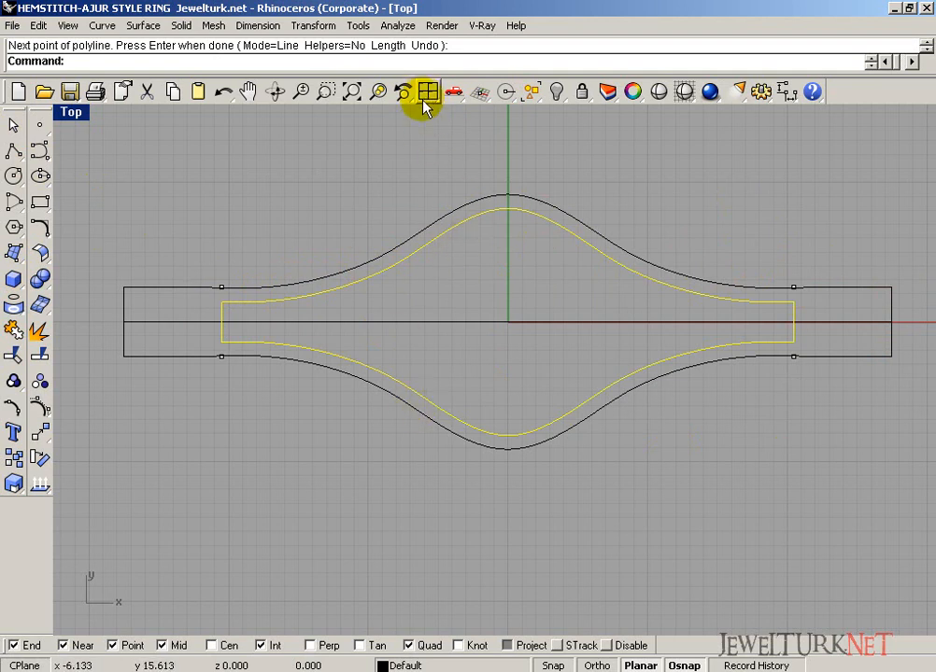
Draw a 1.7 mm upright line in the Z direction from the midpoint of the band's left end
click(428, 93)
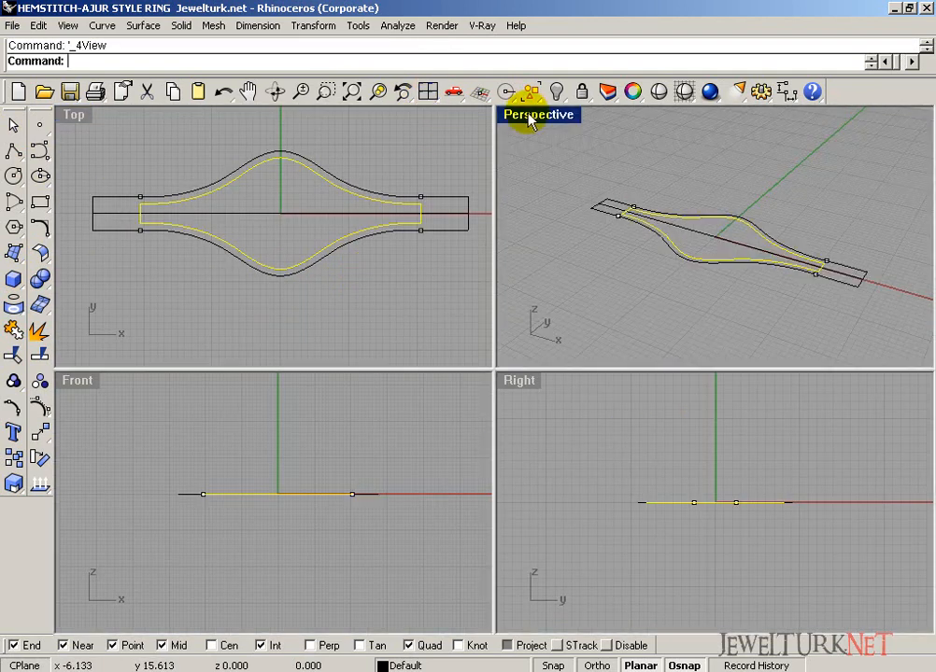
double_click(527, 114)
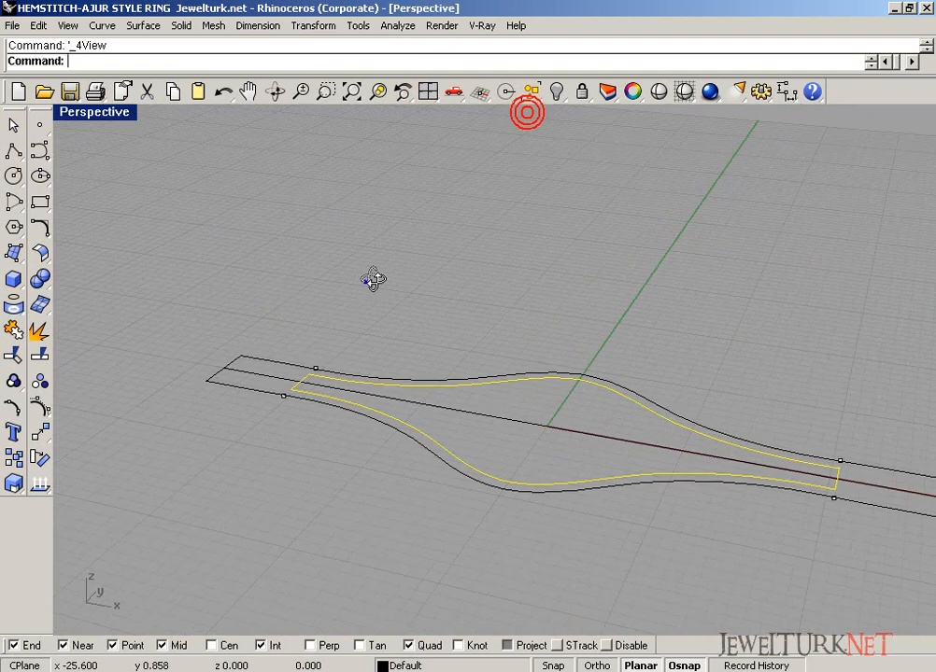
right_drag(373, 280, 71, 255)
click(15, 152)
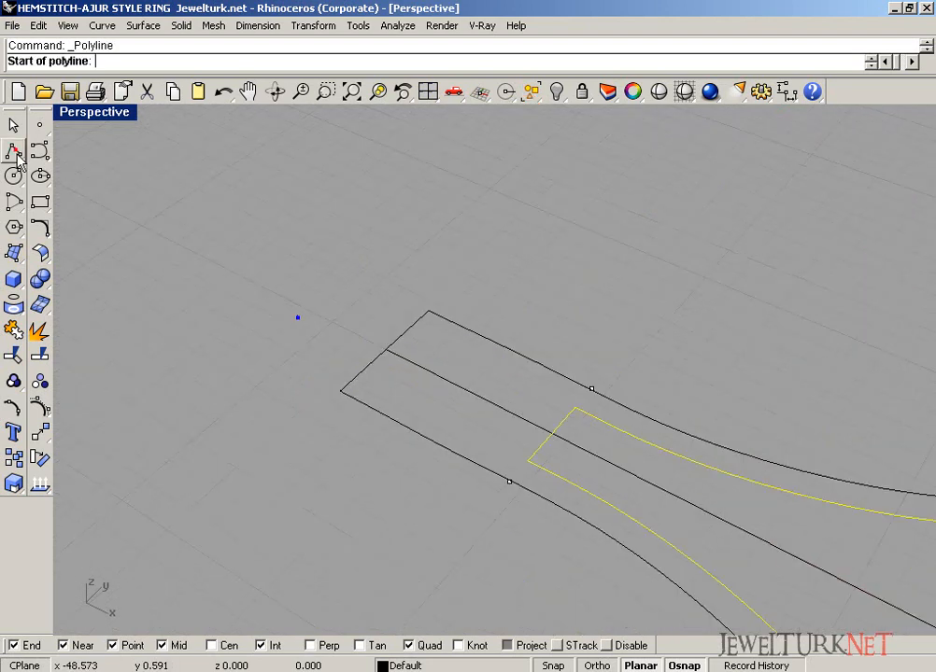
click(387, 347)
click(428, 90)
scroll(672, 471, up, 3)
text(1.7)
key(Return)
click(722, 470)
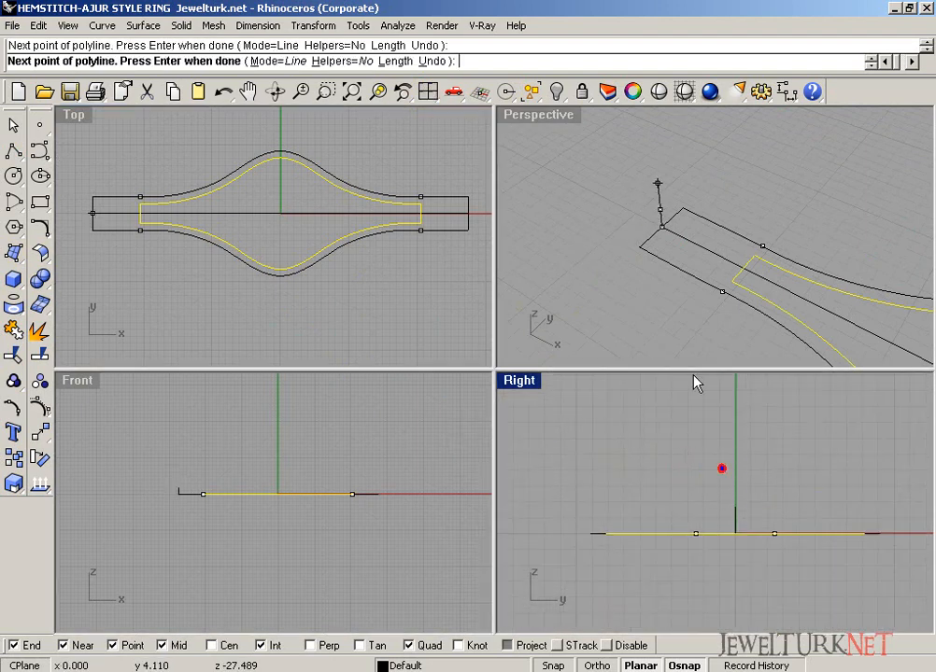
right_click(722, 470)
Draw a 1.2 mm upright line from the lower outline's corner at the band's left end
right_click(642, 255)
click(640, 247)
text(1)
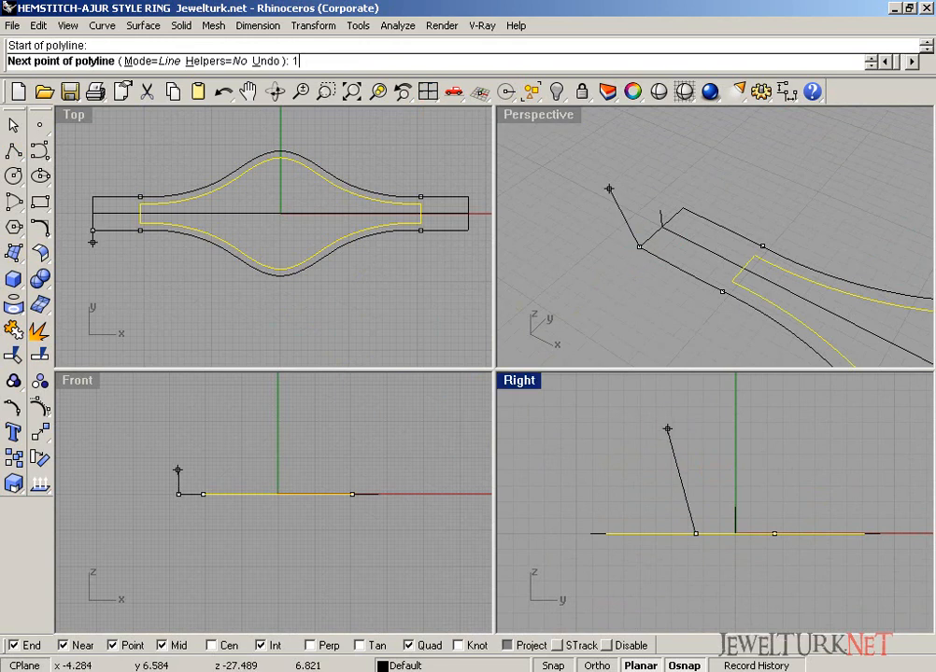
text(.2)
key(Return)
click(715, 482)
right_click(716, 482)
Draw a matching 1.2 mm upright line from the upper outline's corner at the band's left end
right_click(710, 238)
click(686, 211)
text(1.2)
key(Return)
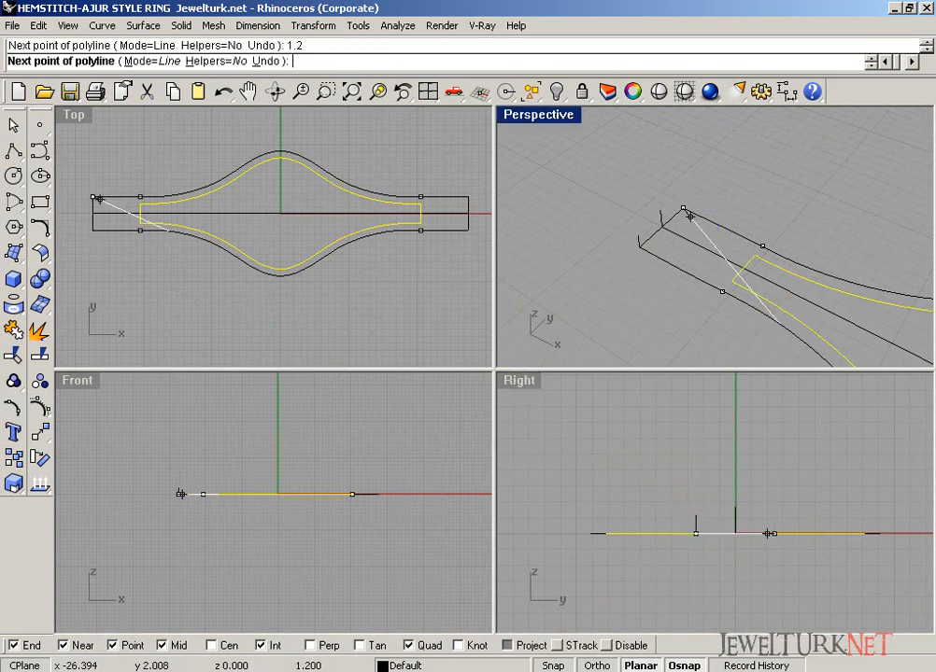
click(806, 476)
right_click(806, 476)
Turn off projected snapping and draw an arc from one 1.2 mm line's top to the other through the 1.7 mm line's top
click(12, 202)
click(69, 217)
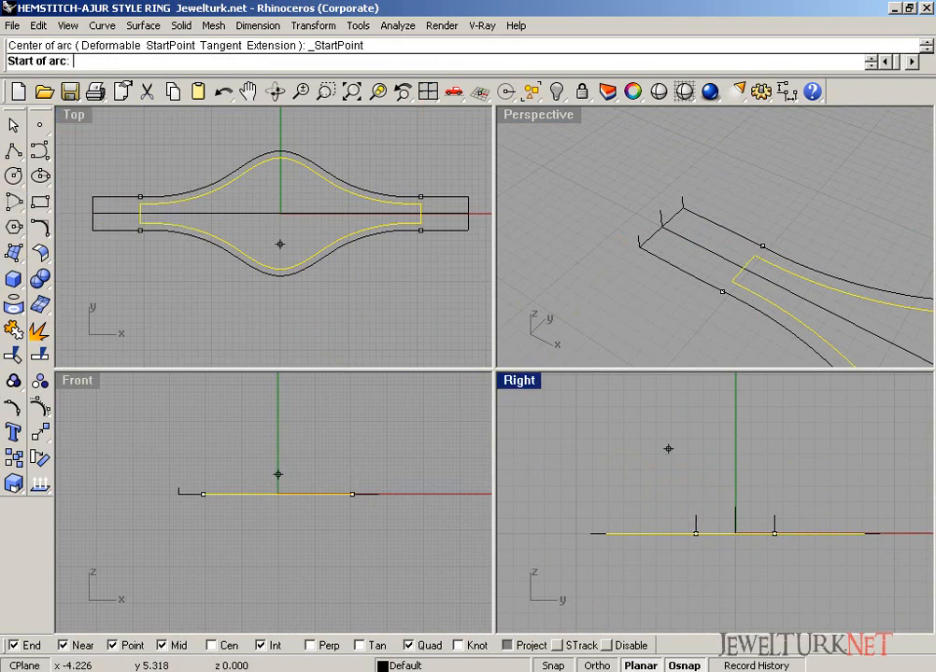
click(638, 237)
right_click(609, 401)
click(521, 645)
right_click(667, 195)
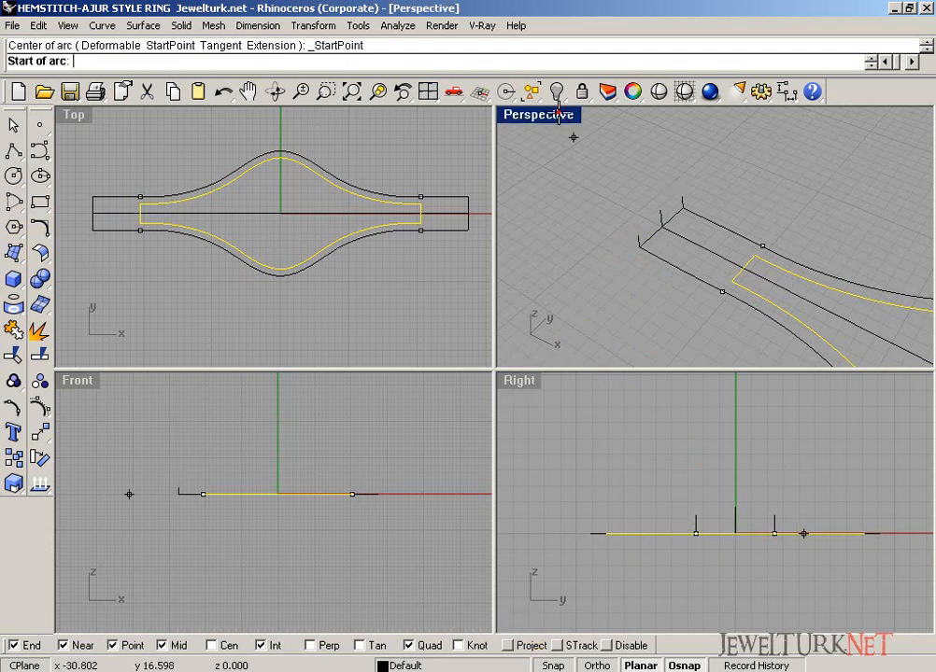
double_click(558, 114)
click(337, 357)
click(424, 283)
click(383, 317)
Fillet both corners between the end profile's arc and its upright side lines with a 0.35 mm radius
scroll(391, 308, up, 5)
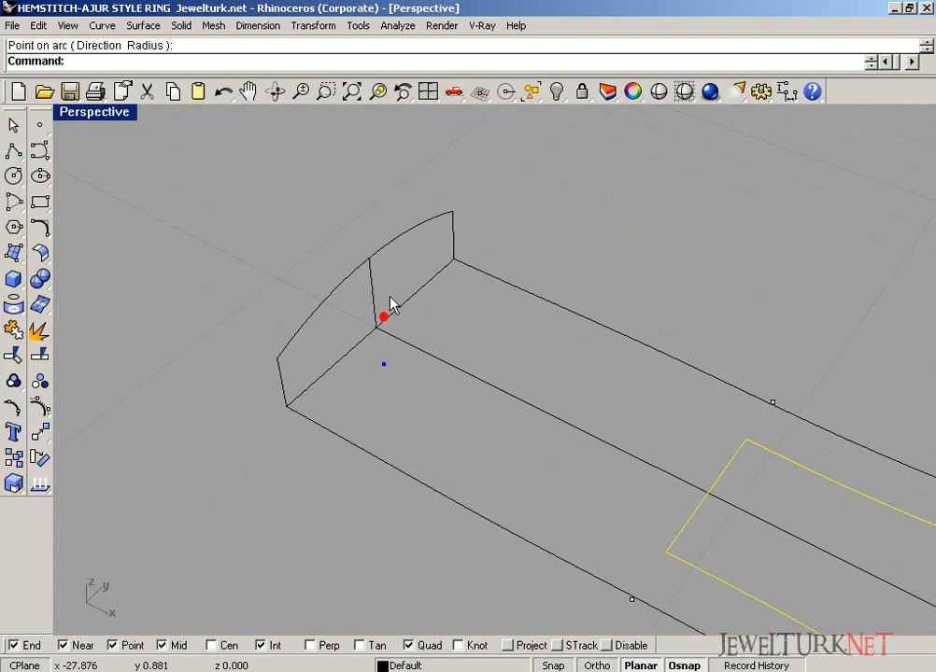
shift+right_drag(295, 471, 334, 265)
scroll(313, 415, up, 1)
shift+right_drag(297, 495, 297, 397)
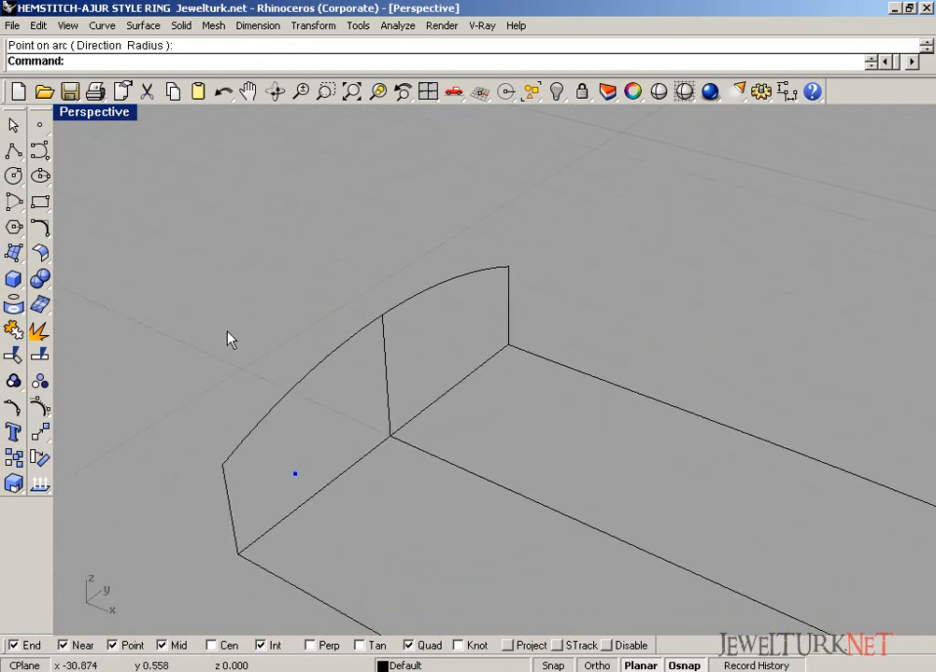
click(42, 225)
shift+right_drag(267, 313, 273, 294)
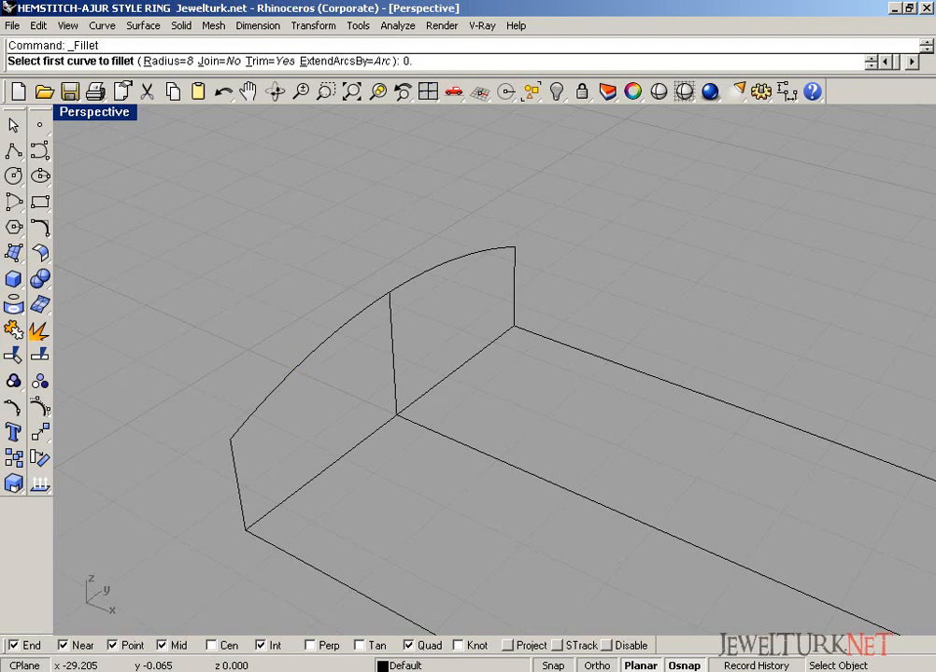
text(0.35)
key(Return)
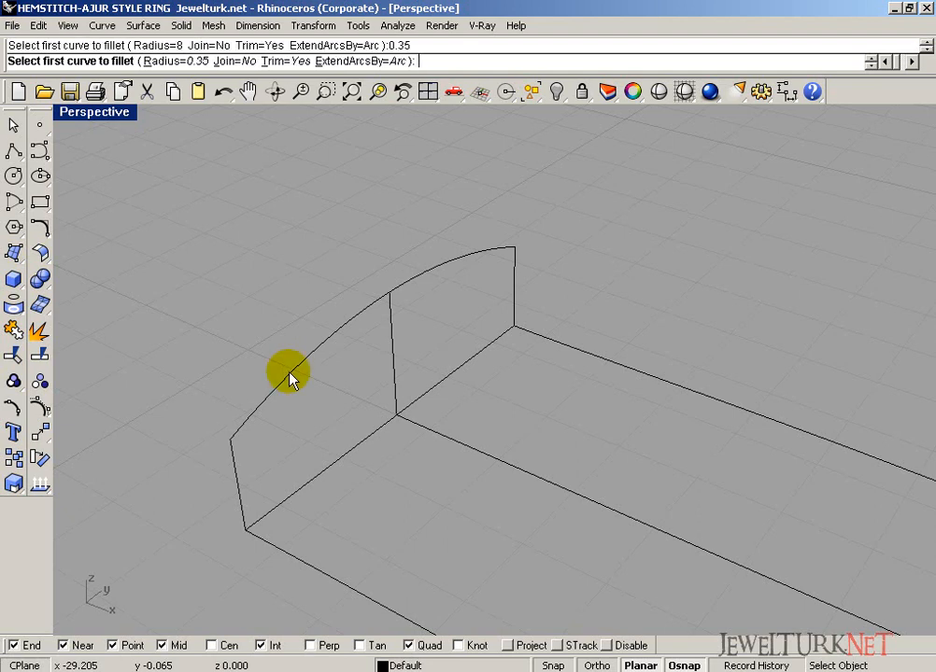
click(250, 425)
click(234, 465)
right_click(461, 245)
click(517, 274)
click(498, 254)
Join the end profile's arc, fillets, side lines and base line into one closed curve
click(483, 360)
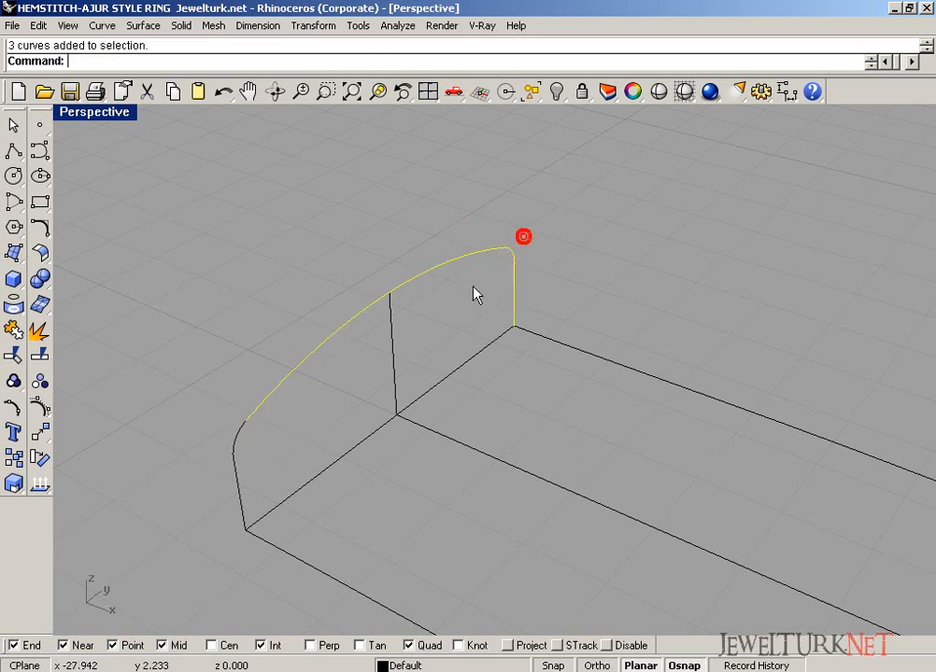
click(13, 331)
scroll(280, 308, down, 3)
click(326, 339)
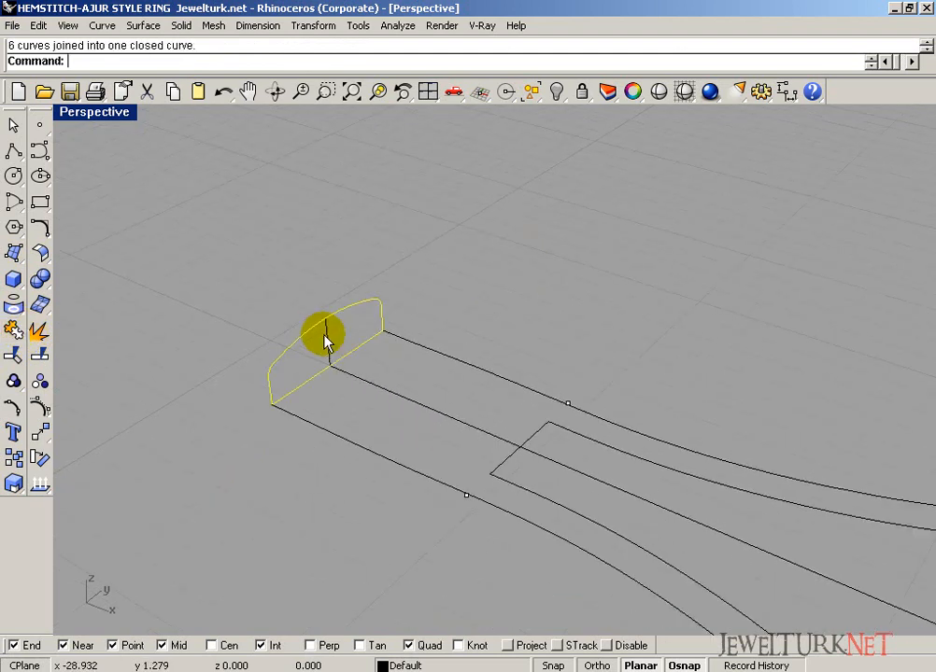
Draw a line across the band's widest point, between the midpoints of the upper and lower outer curves
scroll(424, 321, down, 3)
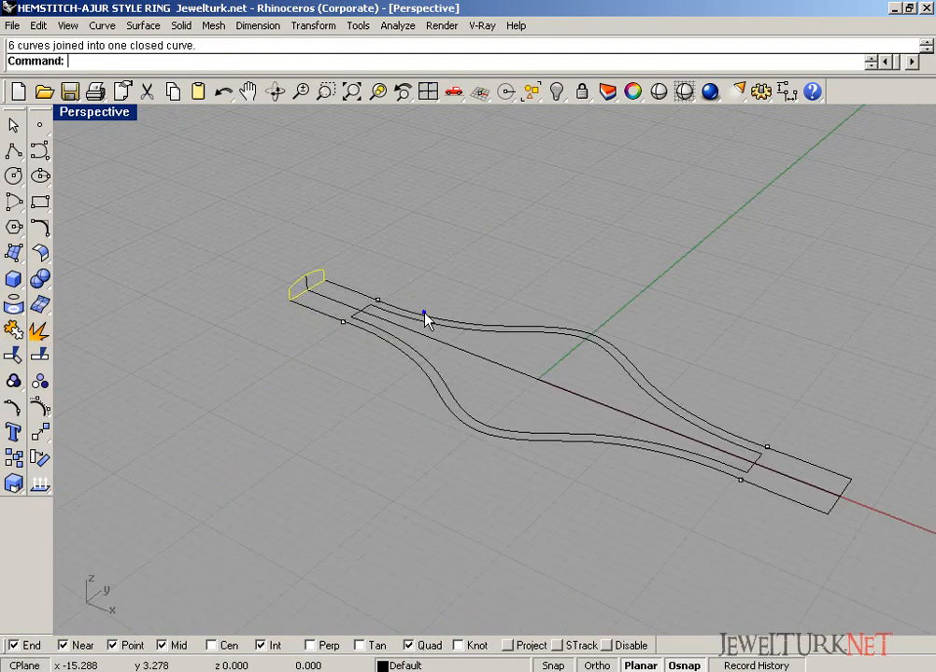
right_drag(425, 320, 140, 121)
double_click(138, 116)
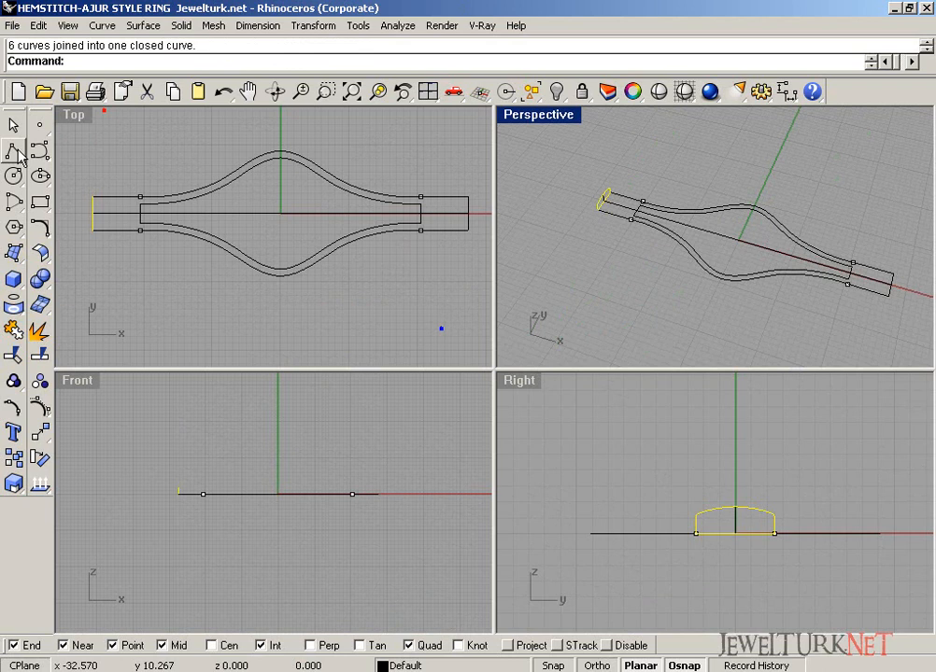
click(14, 151)
scroll(304, 159, up, 2)
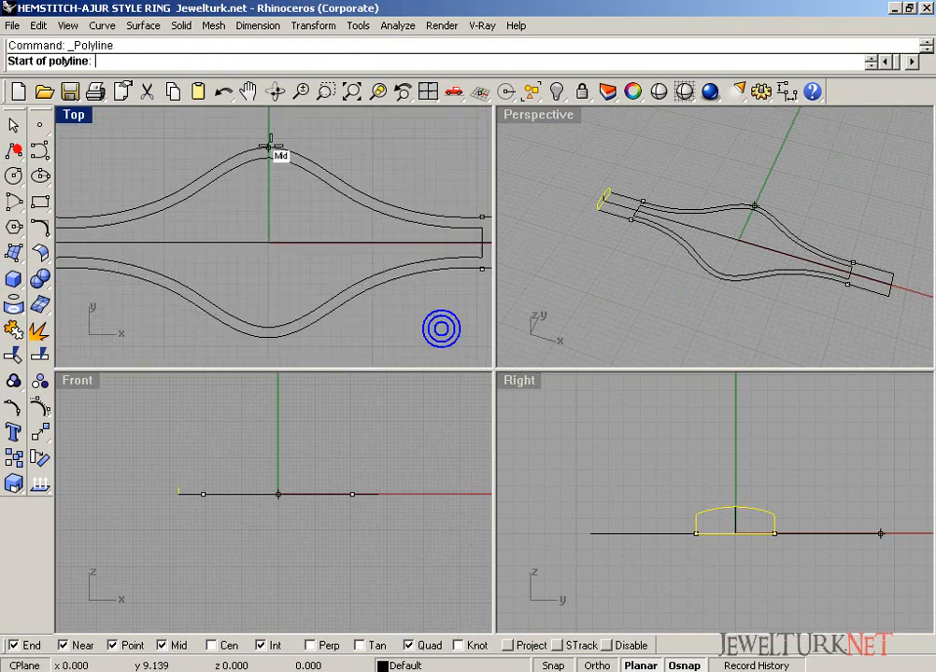
click(269, 147)
click(268, 338)
right_click(268, 338)
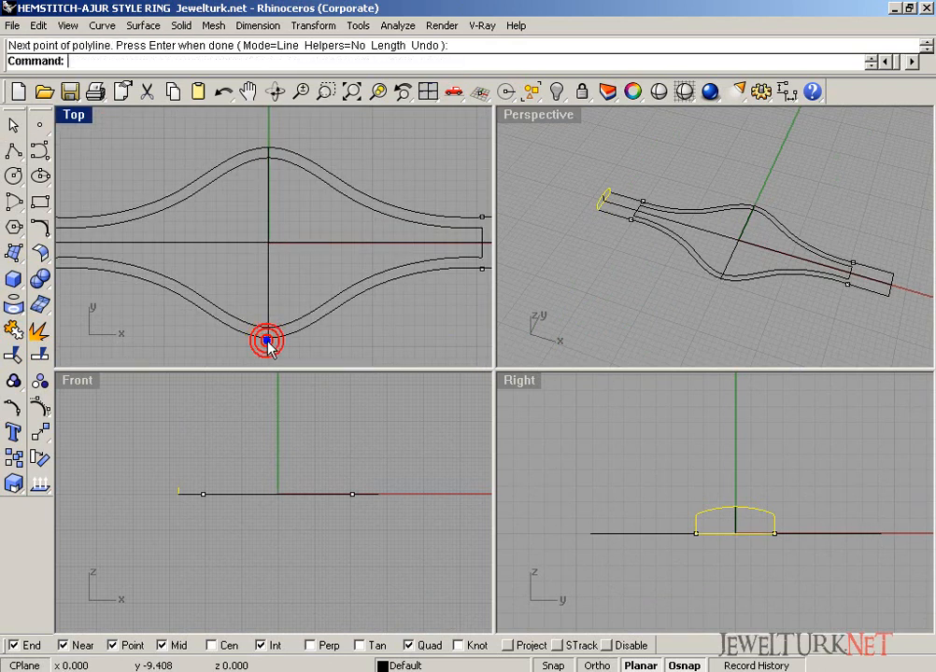
Draw a 6.5 mm upright line in the Z direction from the centre of the cross line
double_click(551, 115)
click(14, 152)
click(534, 382)
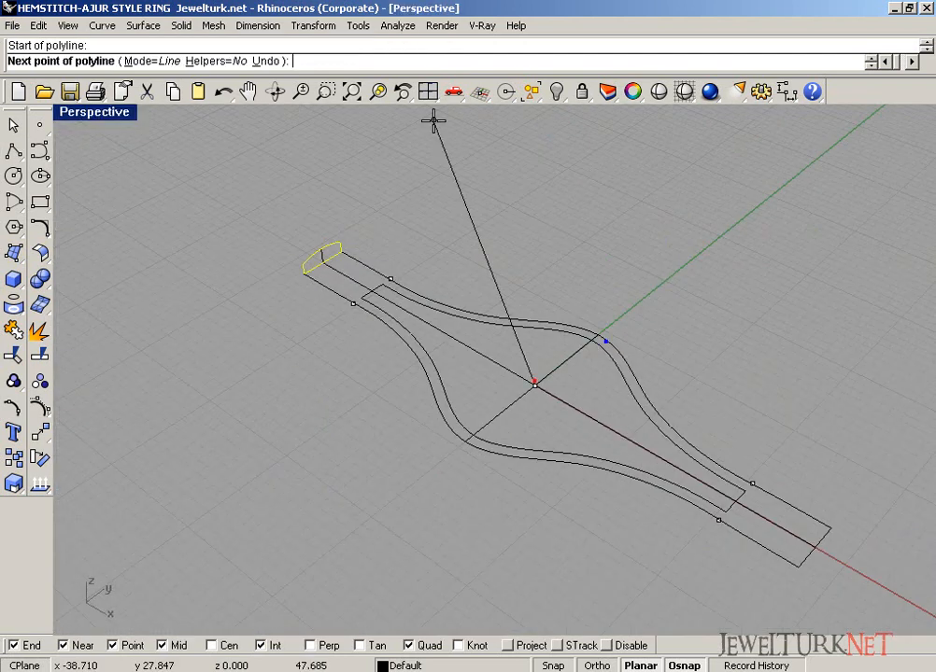
click(430, 91)
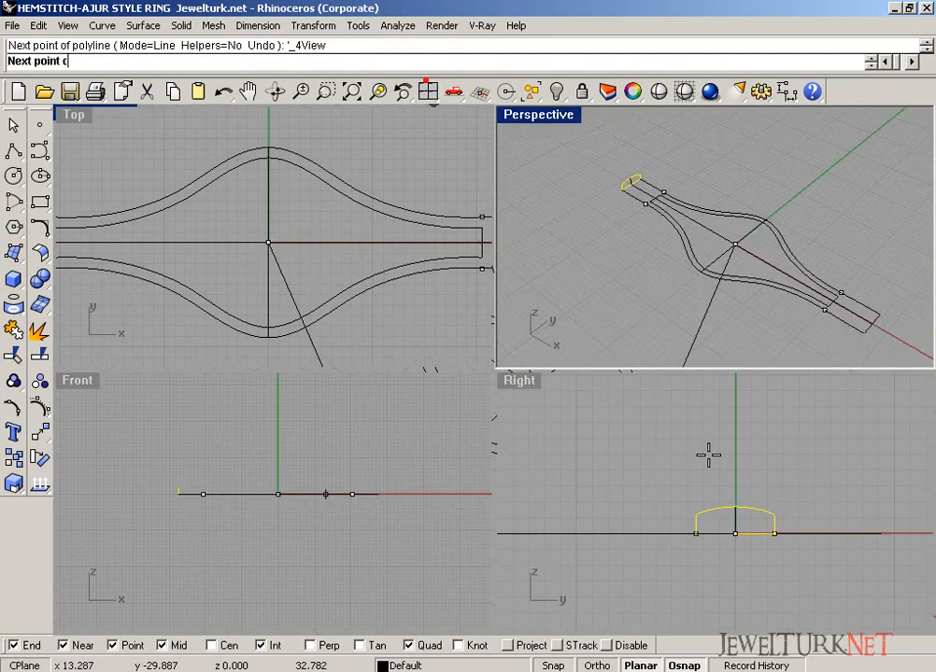
right_drag(714, 425, 702, 478)
double_click(520, 388)
click(538, 324)
text(6.5)
key(Return)
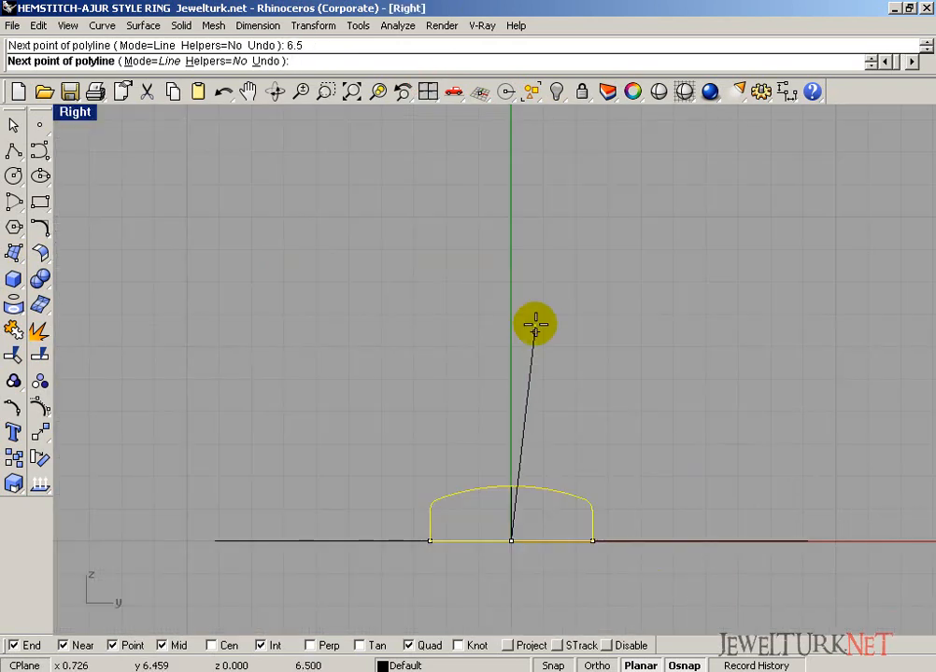
click(497, 307)
right_click(497, 307)
click(433, 94)
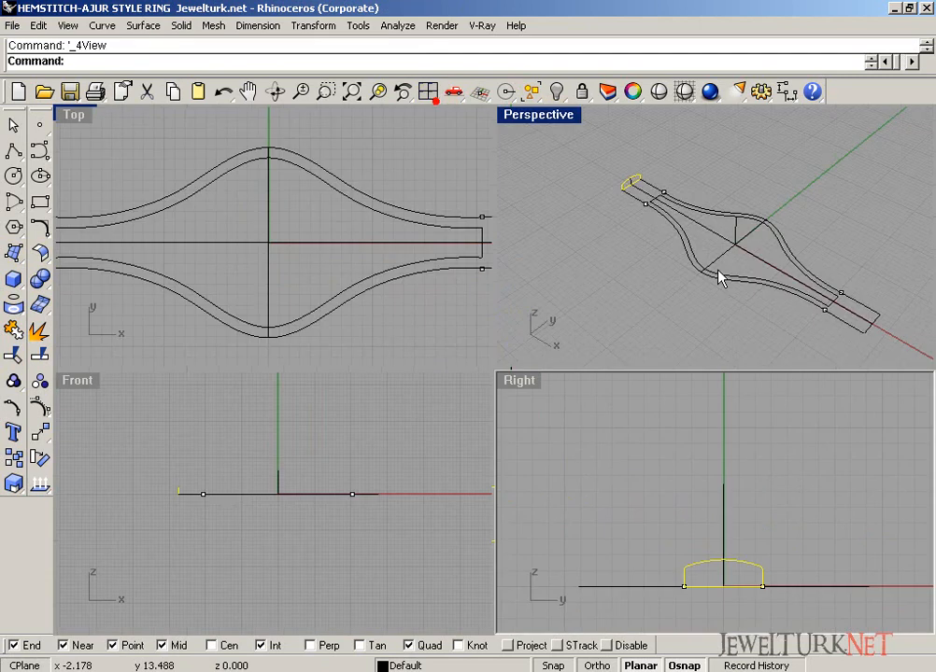
Draw a 4 mm upright line where the cross line meets the lower outer curve
scroll(694, 272, up, 8)
shift+right_drag(718, 270, 551, 131)
key(Return)
key(Escape)
double_click(550, 116)
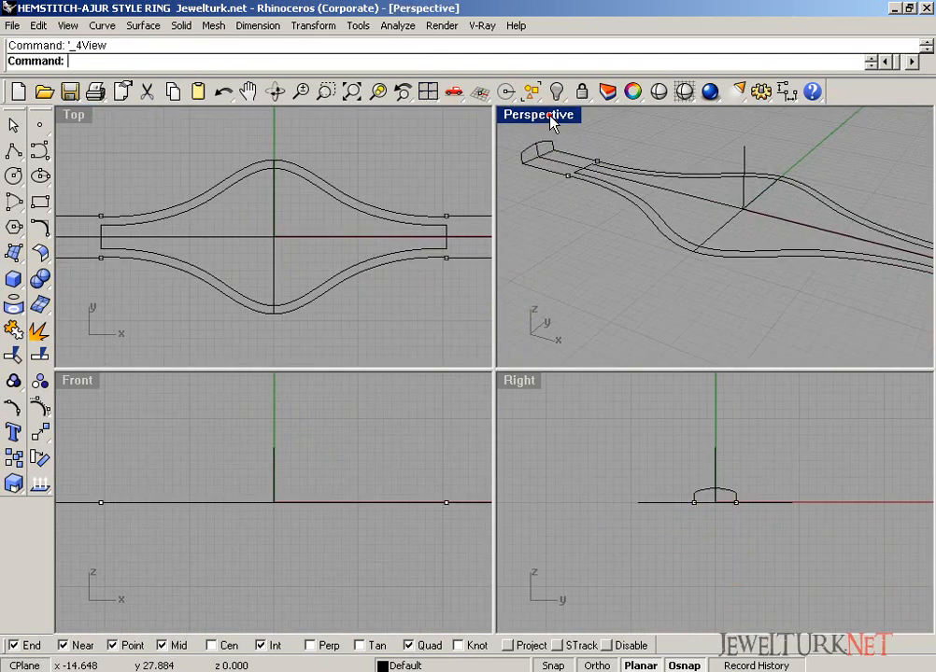
double_click(549, 115)
click(13, 152)
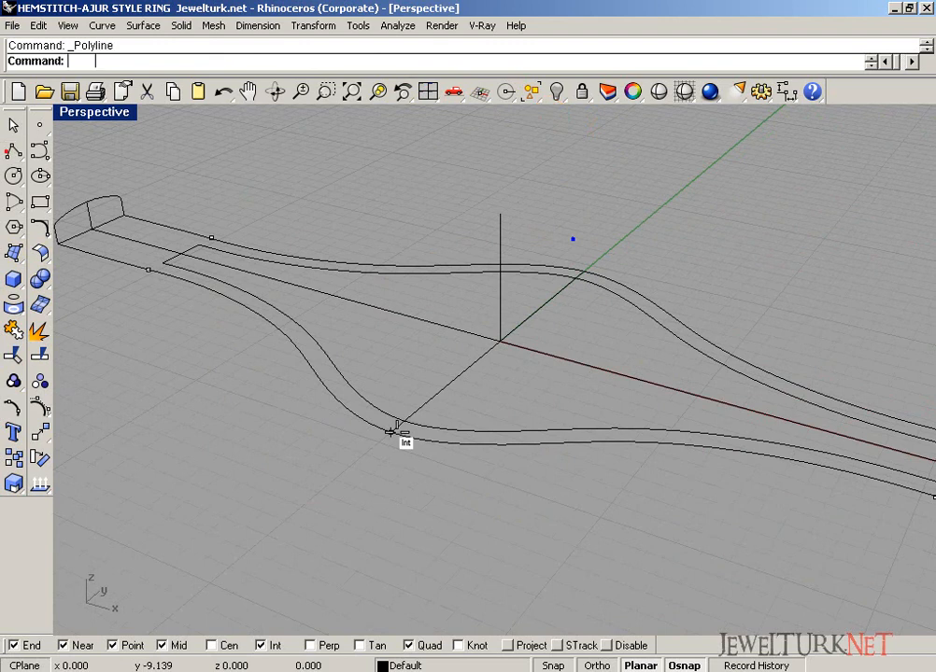
click(390, 433)
click(428, 91)
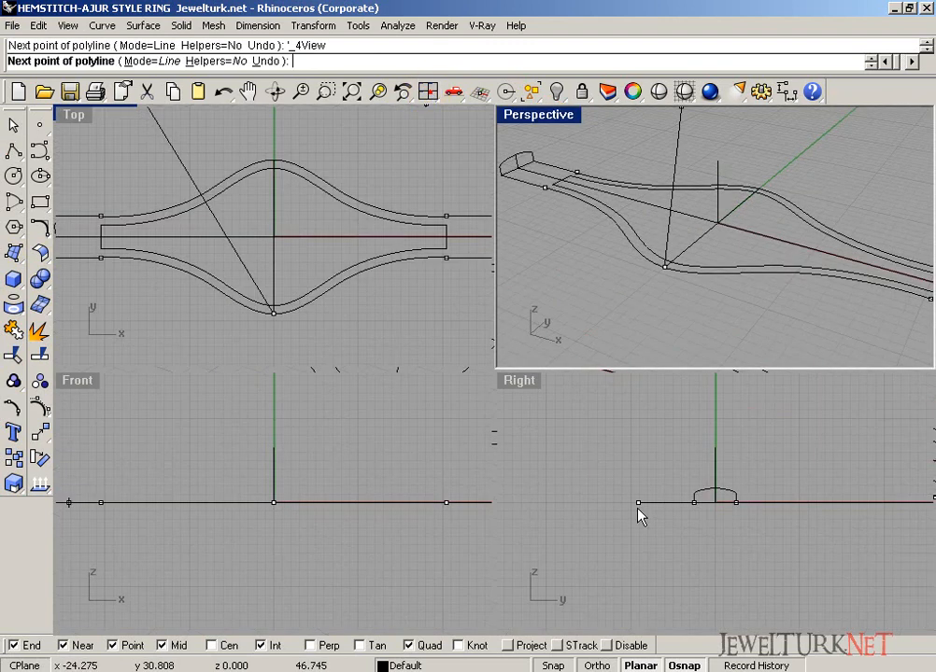
click(637, 448)
text(3)
key(Return)
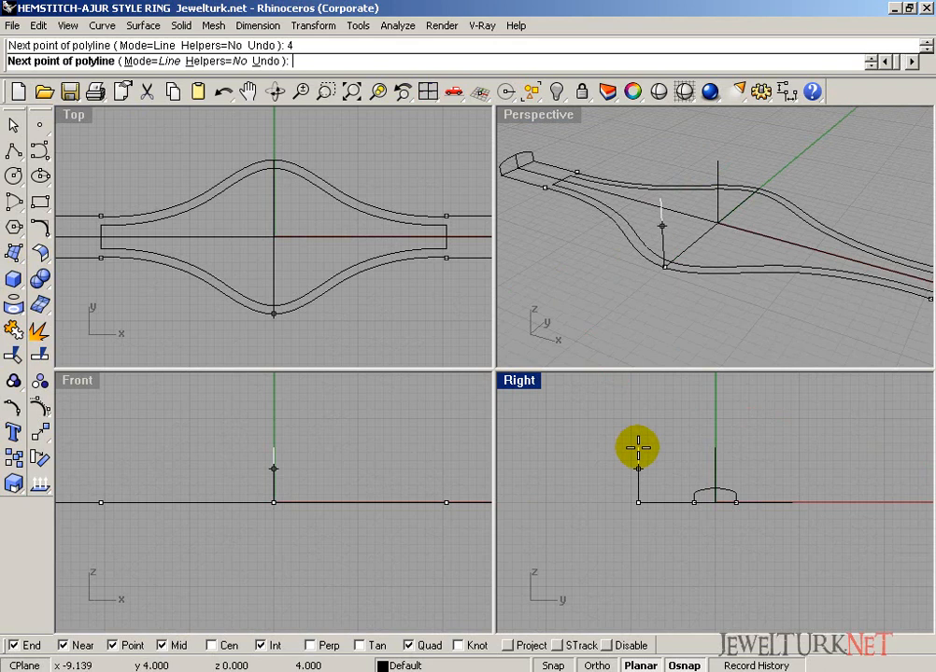
click(645, 430)
right_click(646, 430)
Draw a matching 4 mm upright line where the cross line meets the upper outer curve
right_click(762, 203)
click(763, 174)
text(4)
key(Return)
click(794, 469)
right_click(799, 472)
Draw an arc between the tops of the two 4 mm lines, passing through the top of the 6.5 mm line
click(13, 200)
click(64, 221)
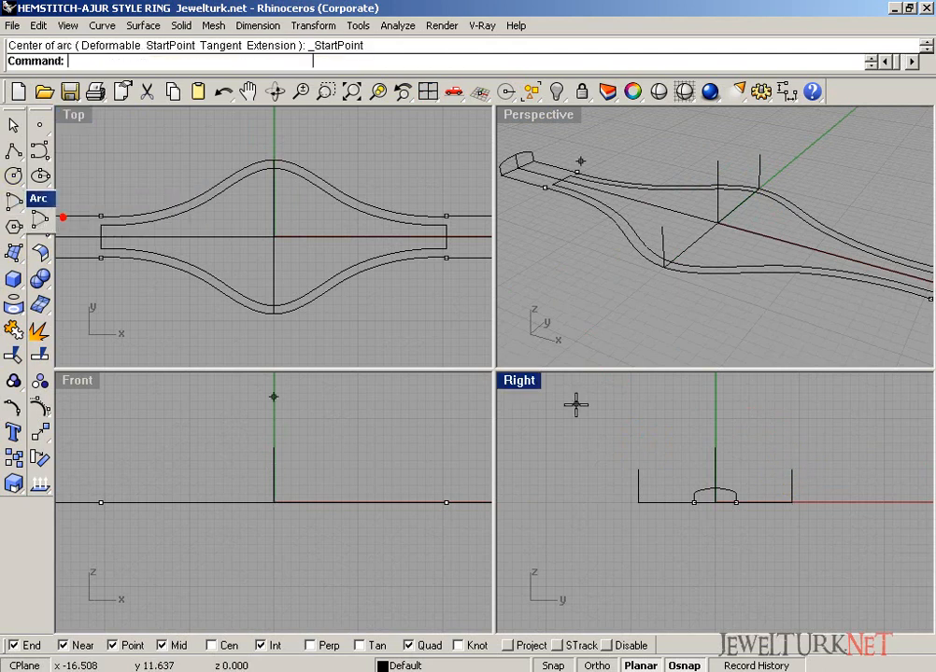
click(636, 468)
click(789, 466)
click(717, 442)
Try to fillet the corner between the large central arc and its lower-outline side line with a 1 mm radius
double_click(535, 379)
scroll(401, 381, up, 5)
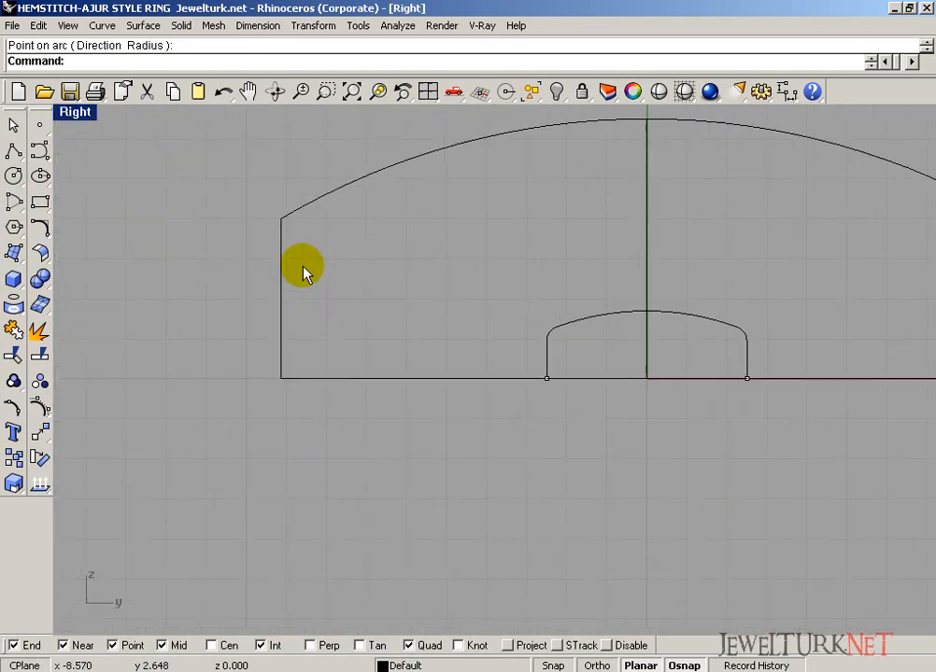
click(40, 227)
right_drag(318, 246, 270, 287)
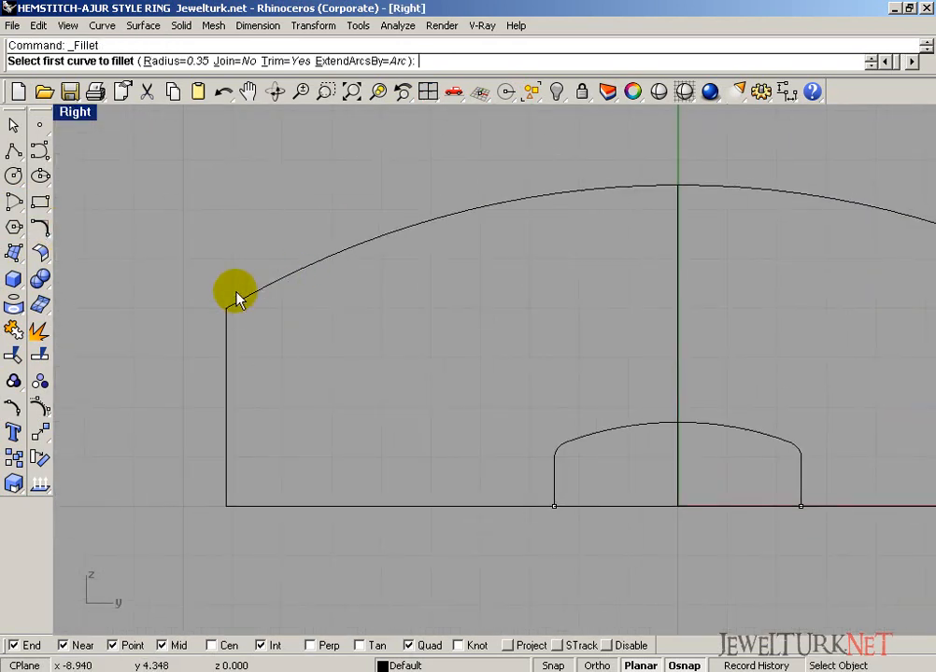
text(1)
key(Return)
click(242, 297)
click(228, 334)
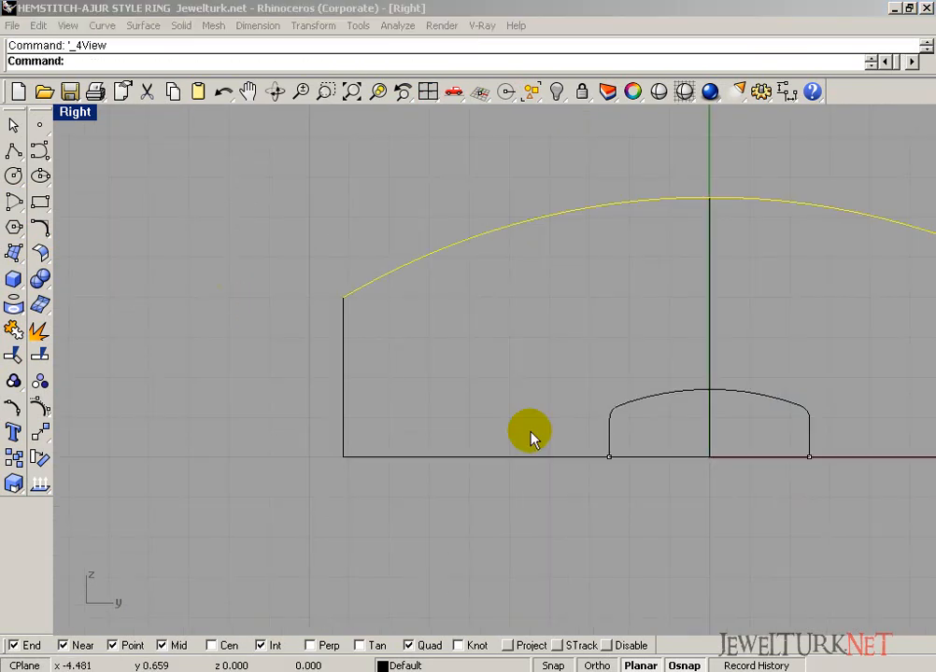
Retry the 1 mm fillet on the same corner of the central profile
click(446, 381)
scroll(316, 343, up, 4)
right_drag(416, 317, 347, 317)
click(36, 225)
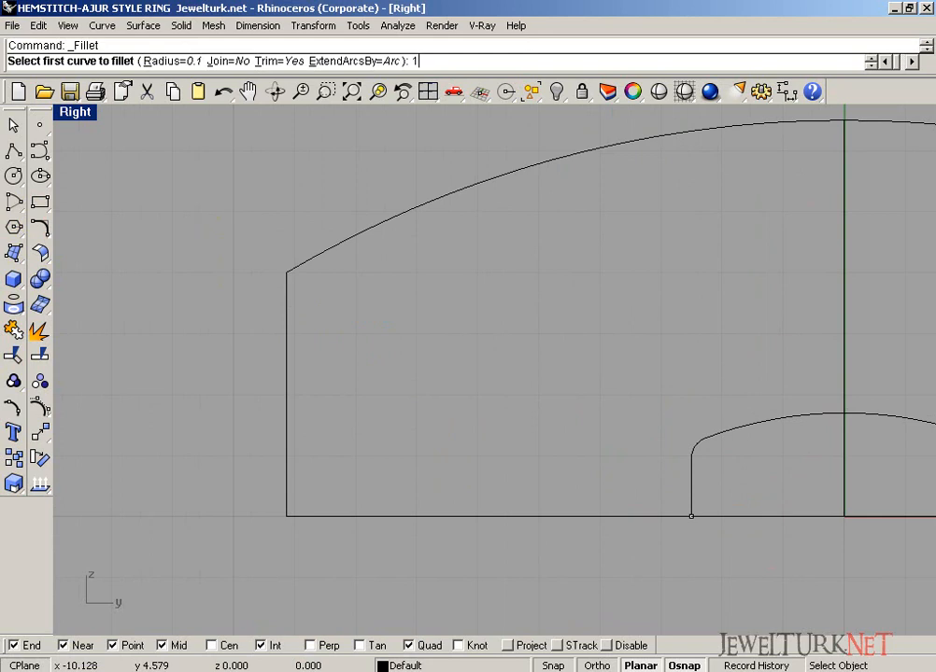
text(1)
key(Return)
click(297, 267)
click(289, 297)
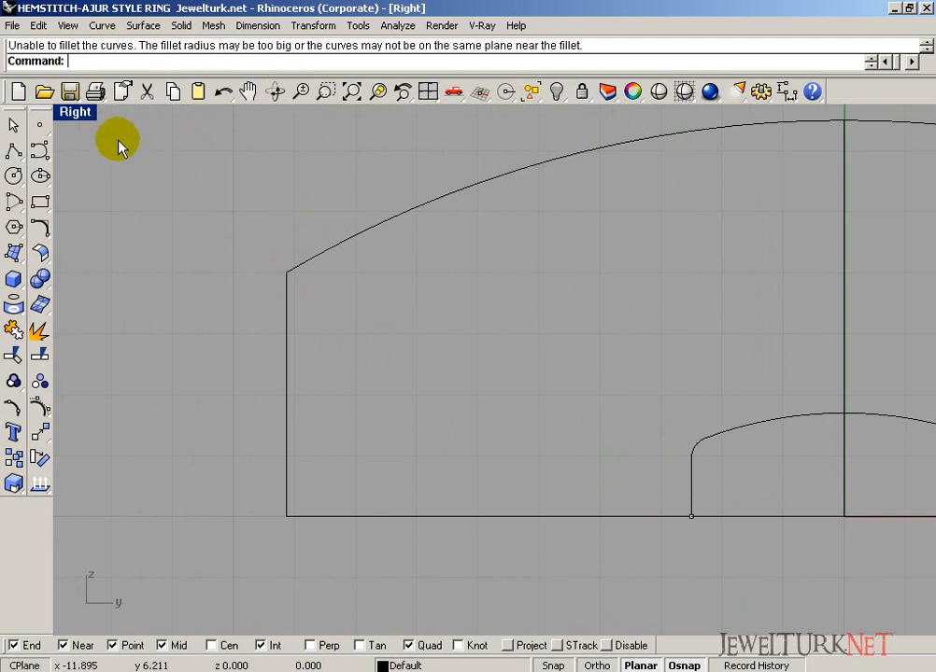
double_click(79, 113)
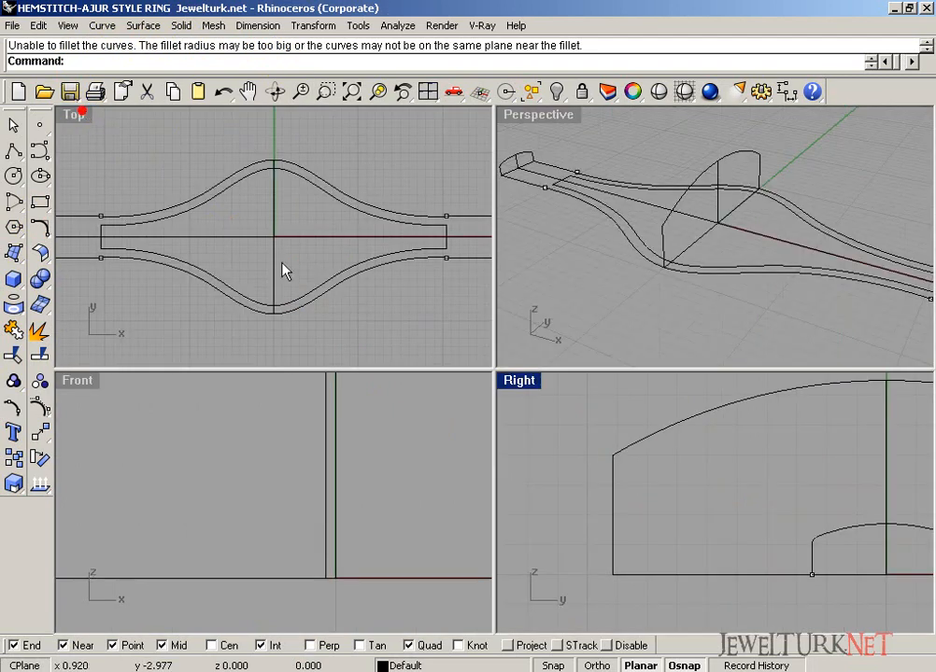
Draw a rectangular corner-to-corner plane surface in the Right view, large enough to enclose the whole central profile
click(326, 407)
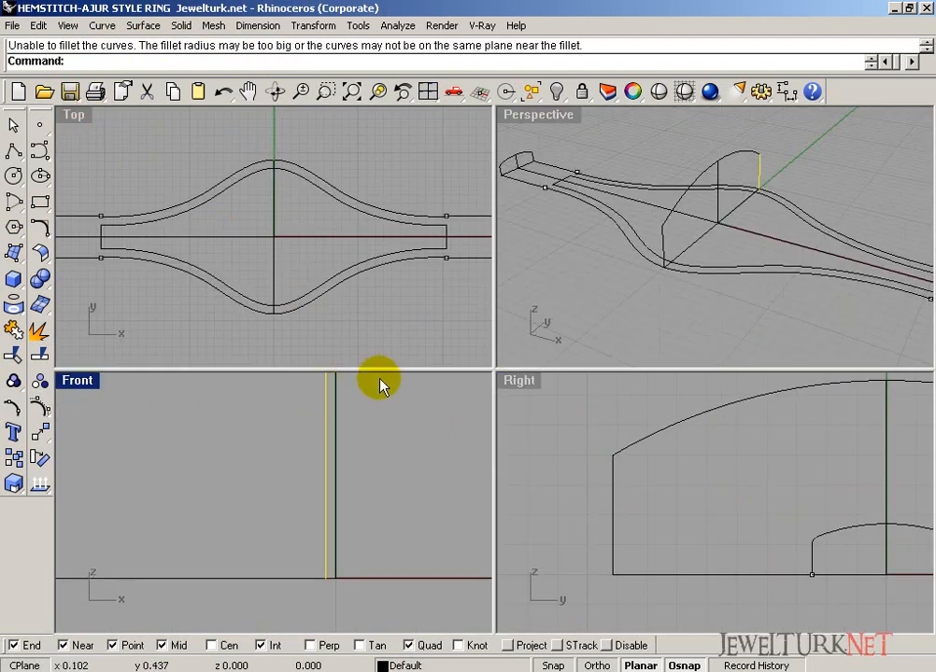
click(340, 469)
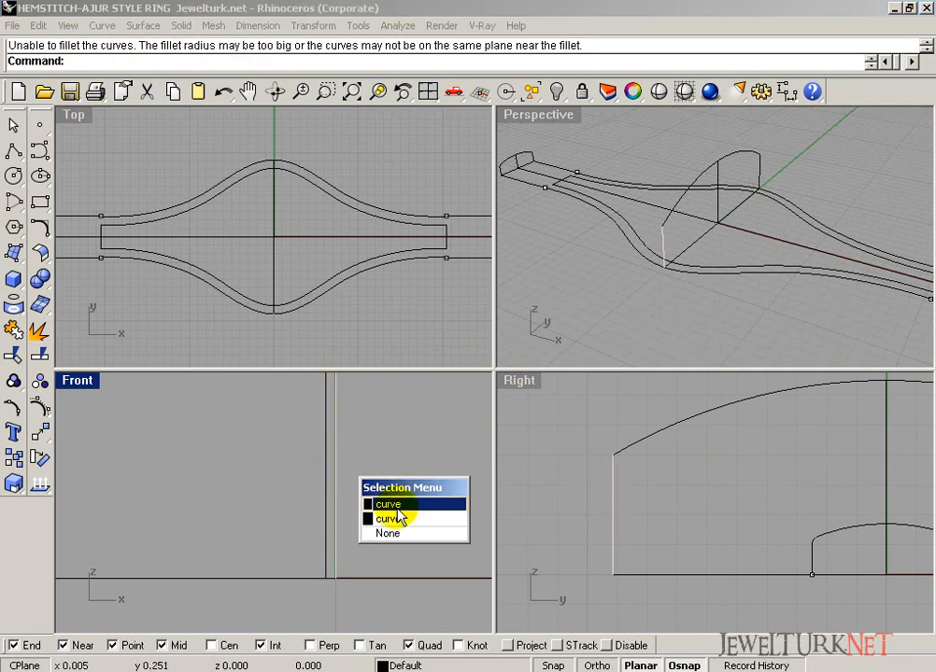
click(511, 384)
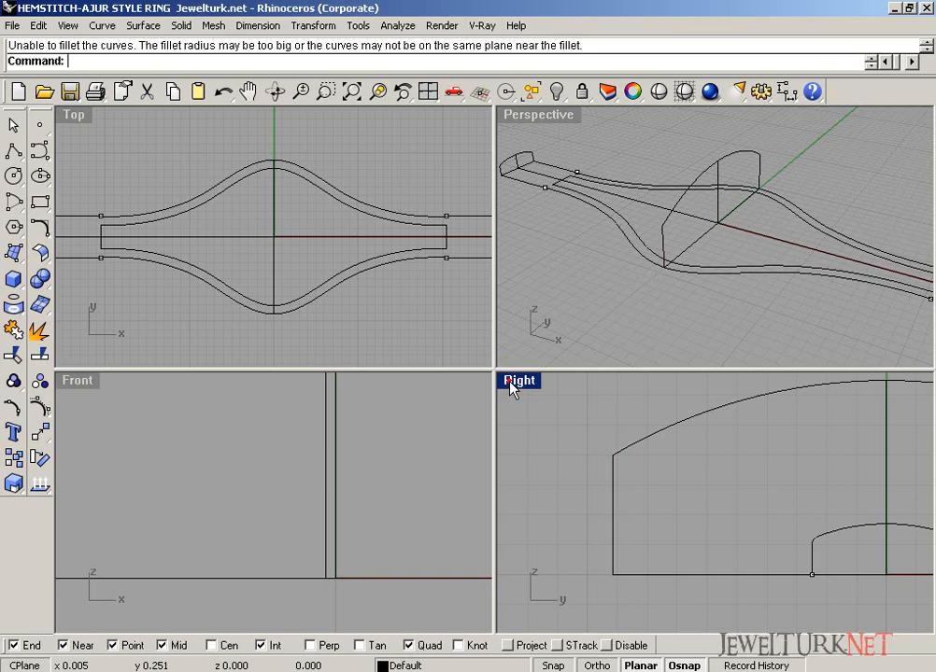
double_click(512, 383)
scroll(508, 383, down, 4)
click(142, 25)
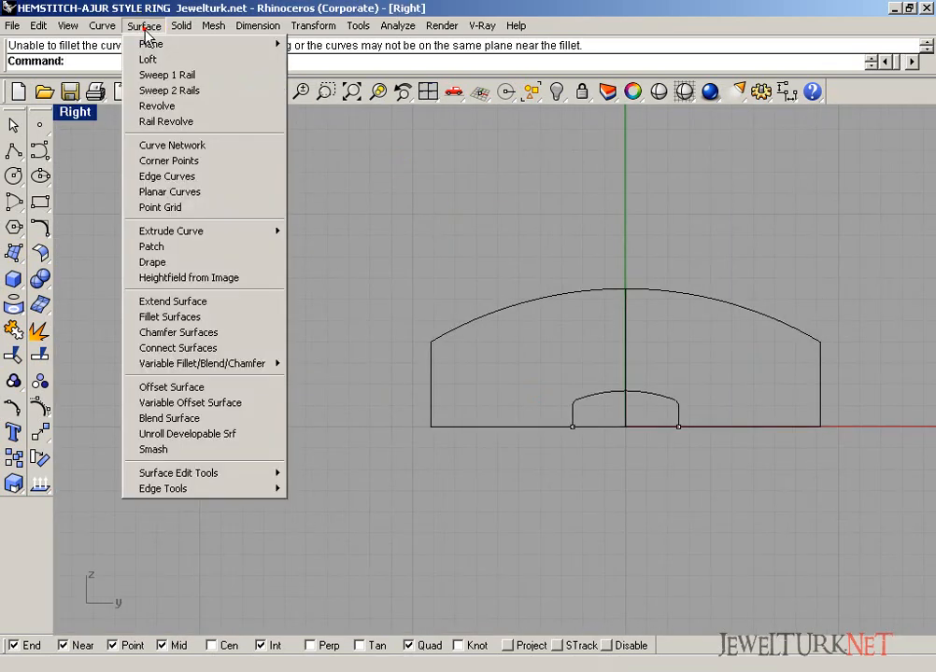
mouse_move(255, 42)
click(334, 42)
click(318, 193)
right_drag(850, 508, 673, 396)
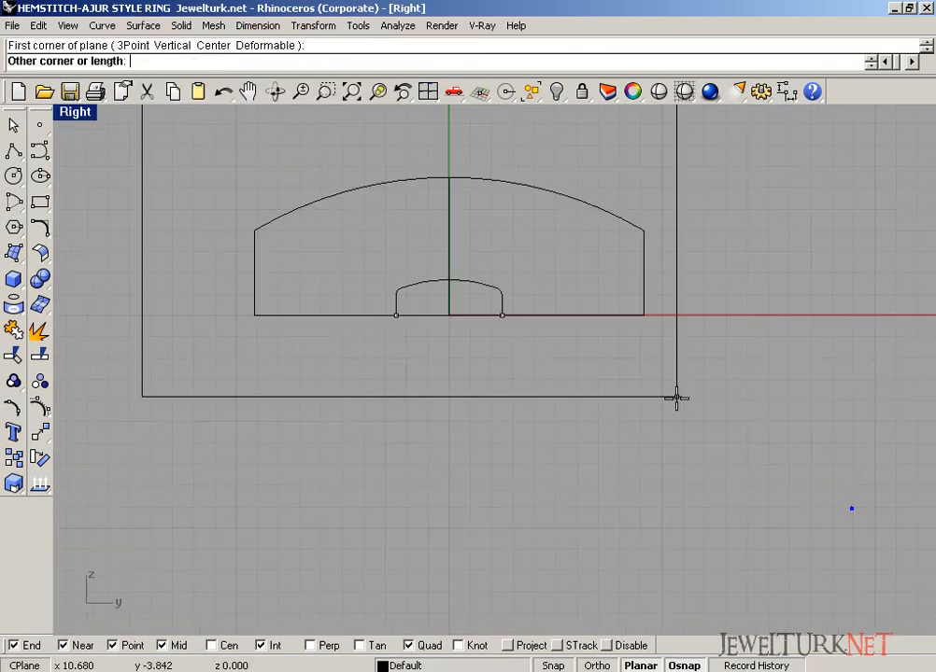
click(735, 458)
Project the central profile's curves onto the rectangular plane, leaving the small end profile out of the selection
drag(196, 142, 711, 417)
ctrl+click(497, 297)
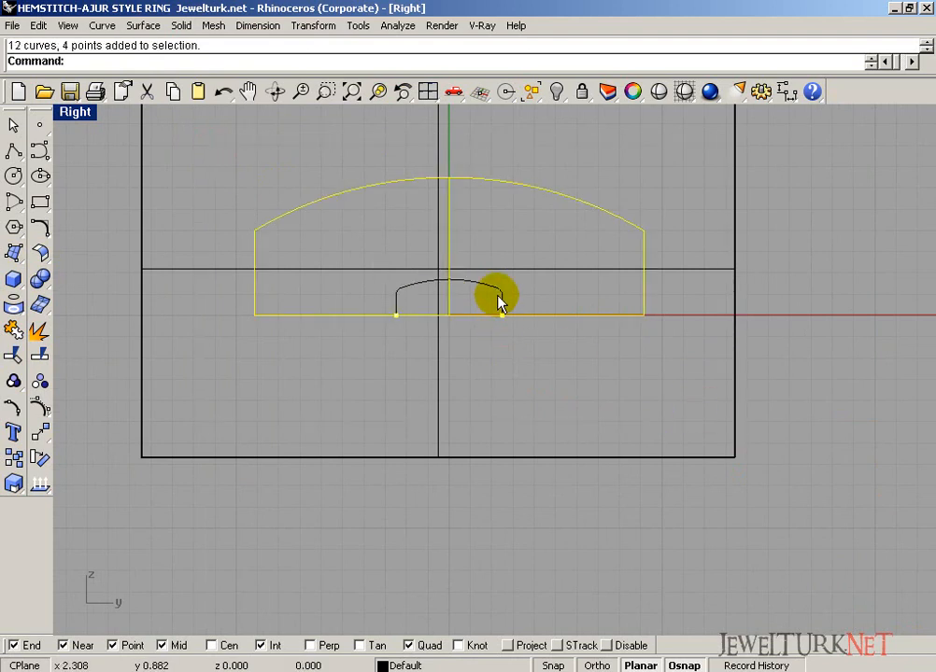
key(Return)
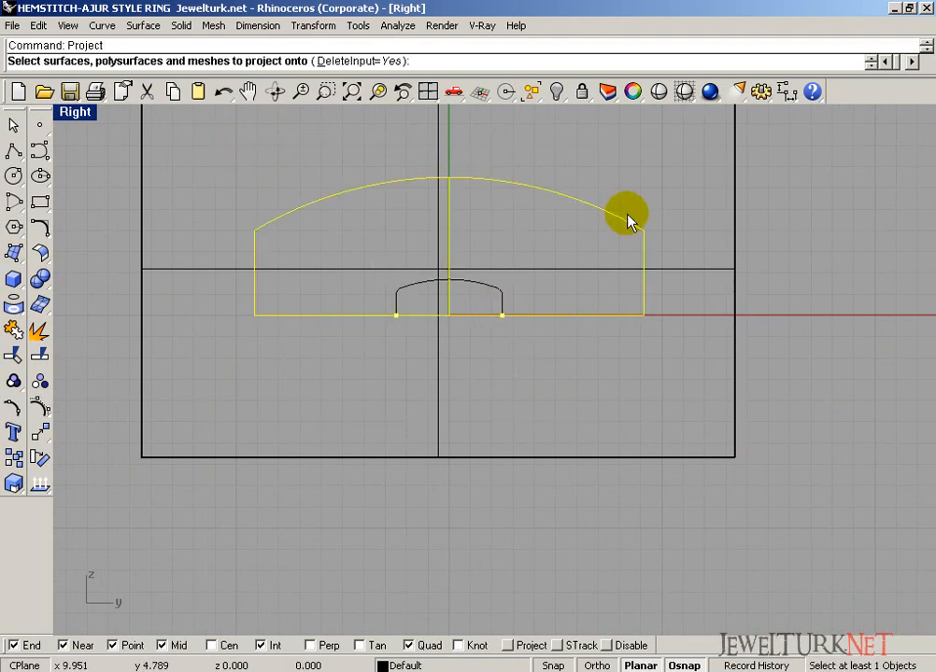
click(734, 196)
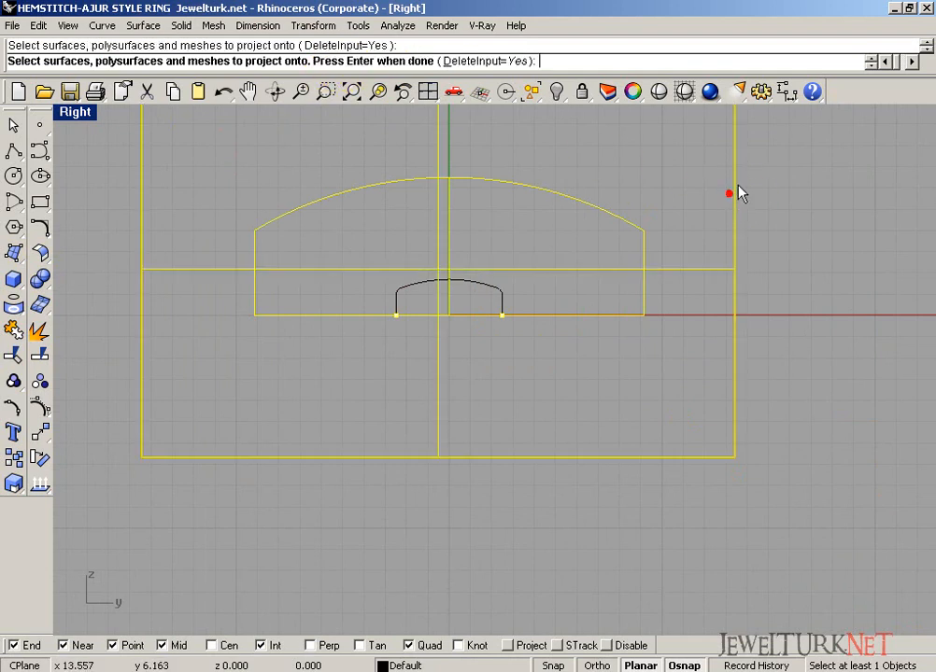
right_click(737, 184)
Delete the rectangular helper plane around the central profile
click(427, 91)
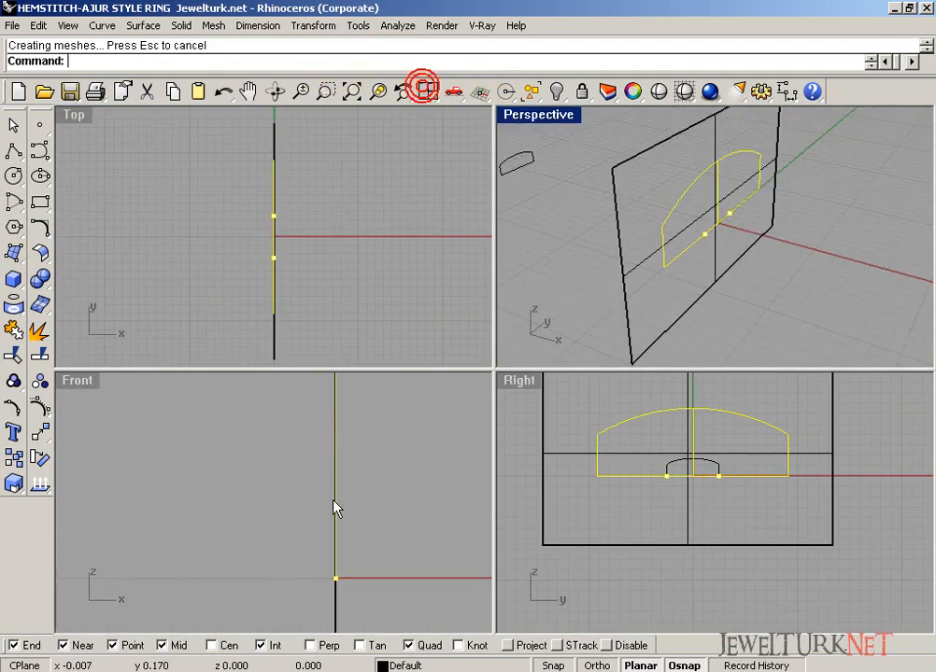
scroll(332, 507, up, 5)
click(620, 274)
key(Delete)
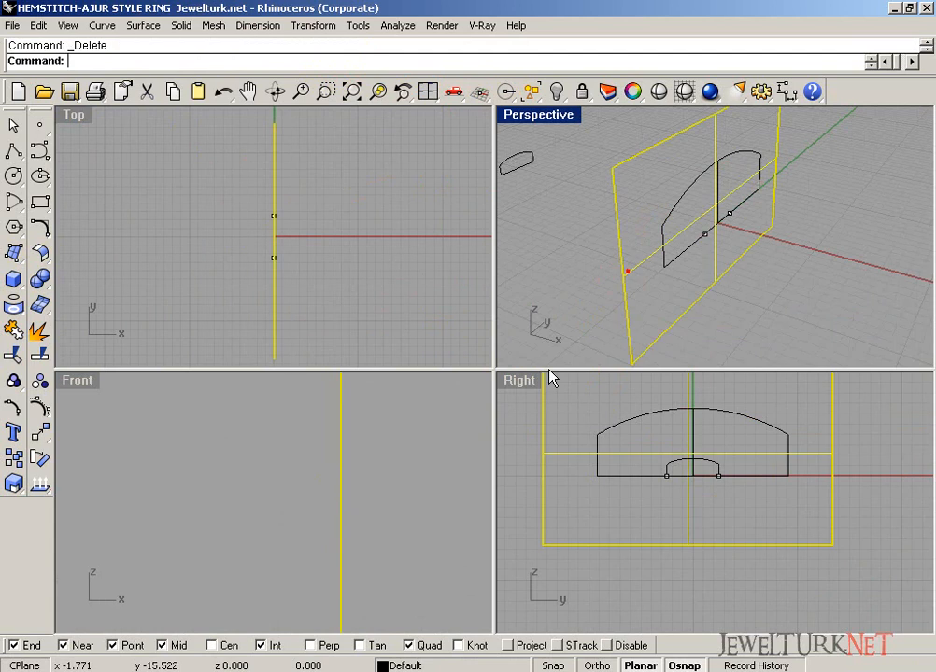
Fillet both upper corners of the central profile, between the large arc and each side line, with a 1 mm radius
click(523, 383)
double_click(519, 381)
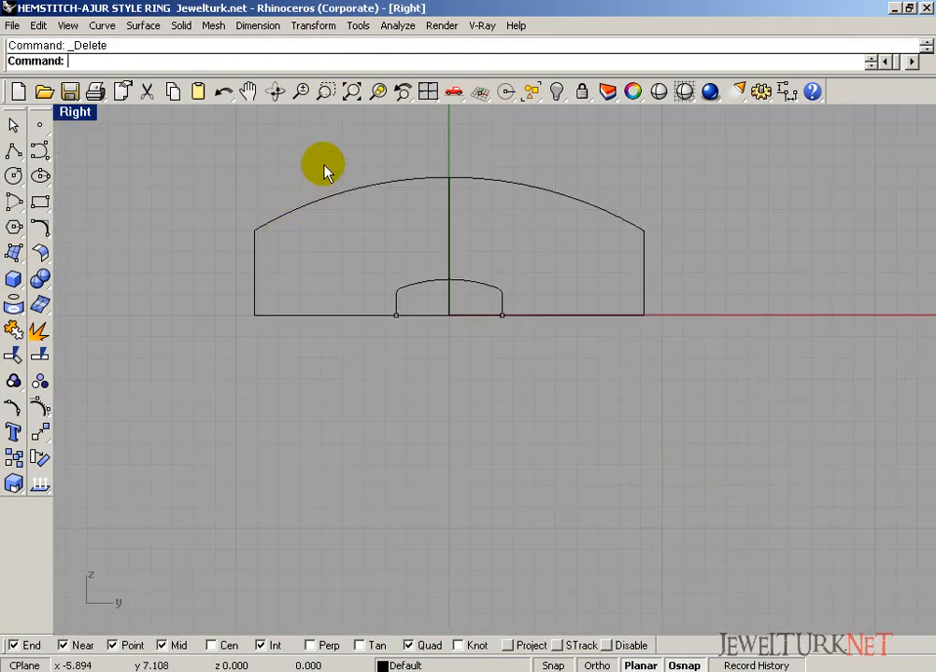
drag(201, 256, 201, 253)
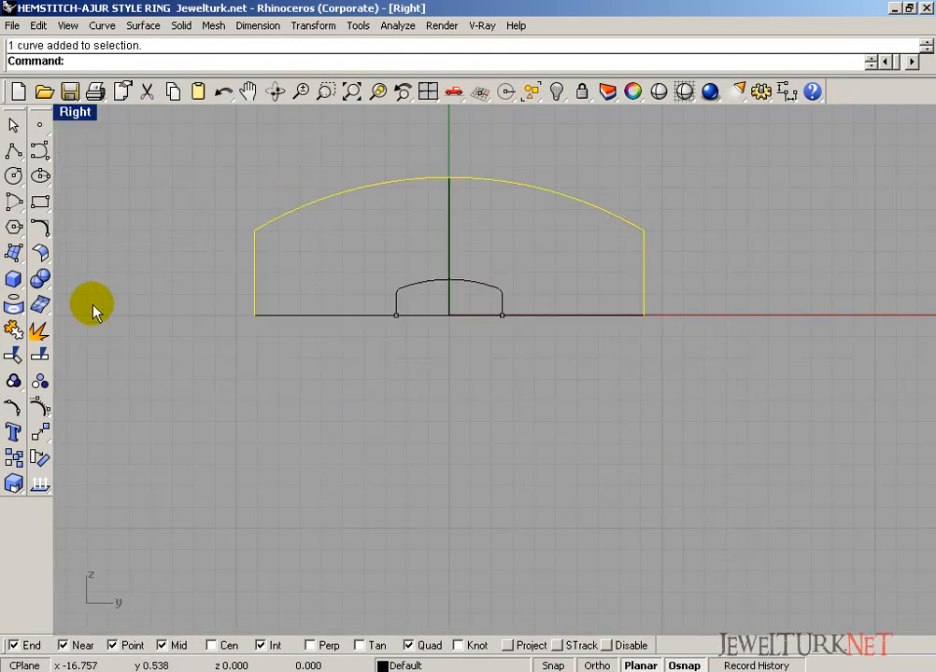
scroll(220, 200, up, 3)
click(254, 168)
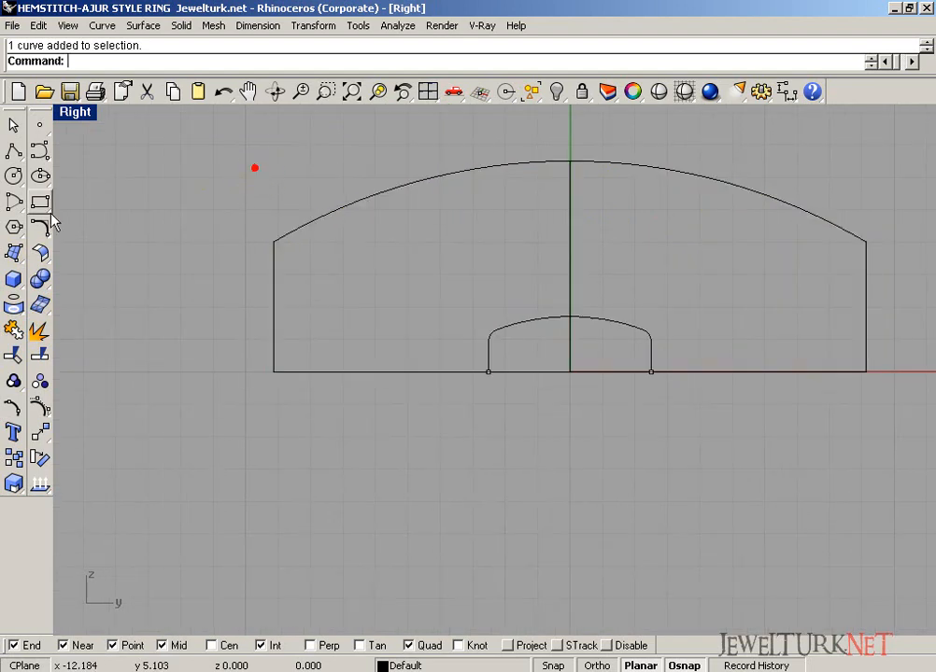
click(46, 228)
click(283, 236)
click(272, 266)
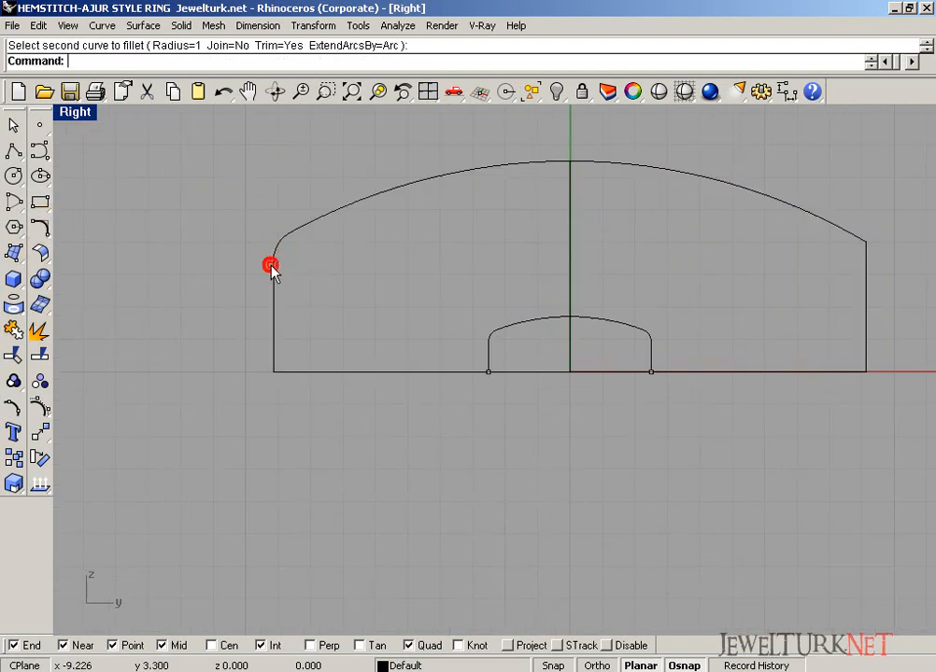
right_click(840, 243)
click(850, 232)
click(867, 250)
Join the central profile's arc, fillets and side lines, including its base line, into one closed curve
drag(874, 209, 819, 307)
click(14, 331)
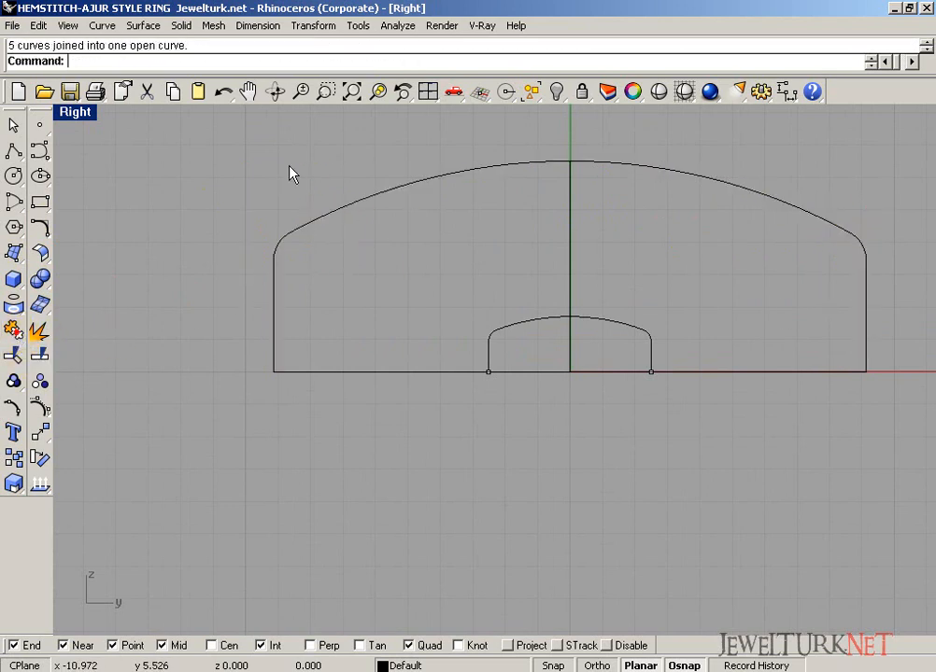
click(429, 93)
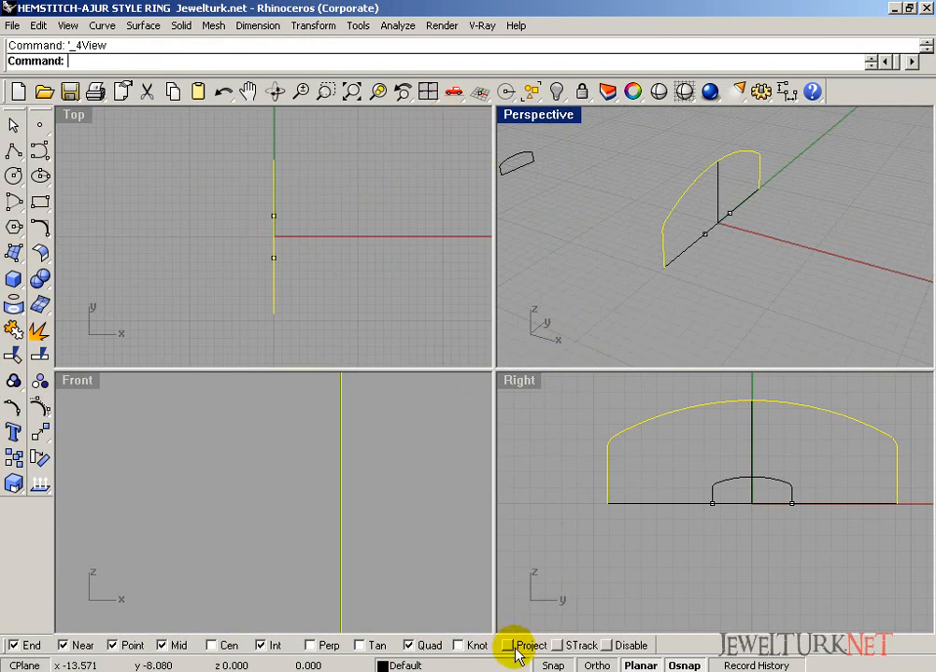
double_click(544, 117)
click(441, 401)
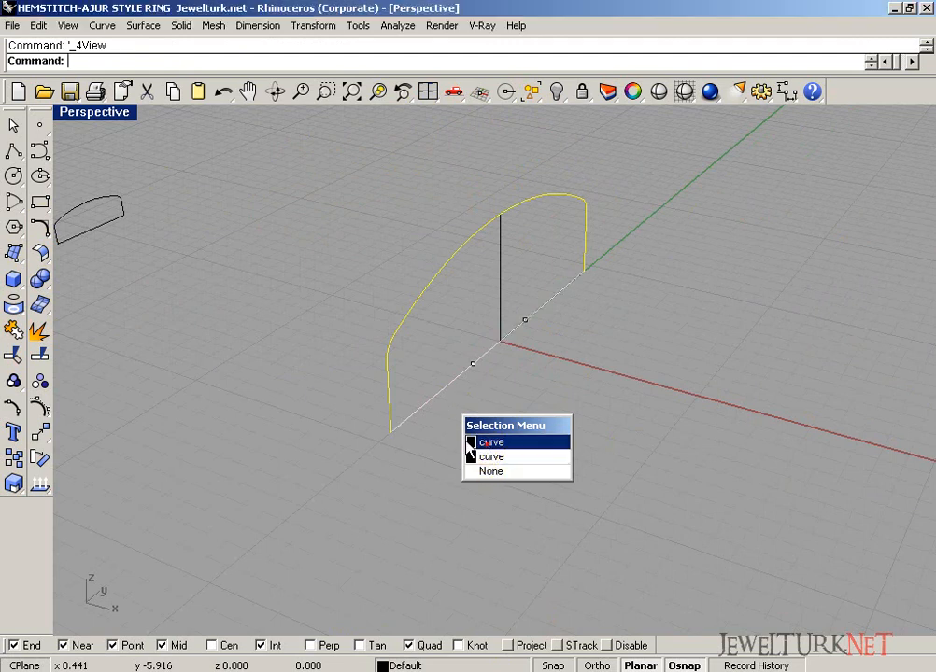
click(490, 442)
click(13, 328)
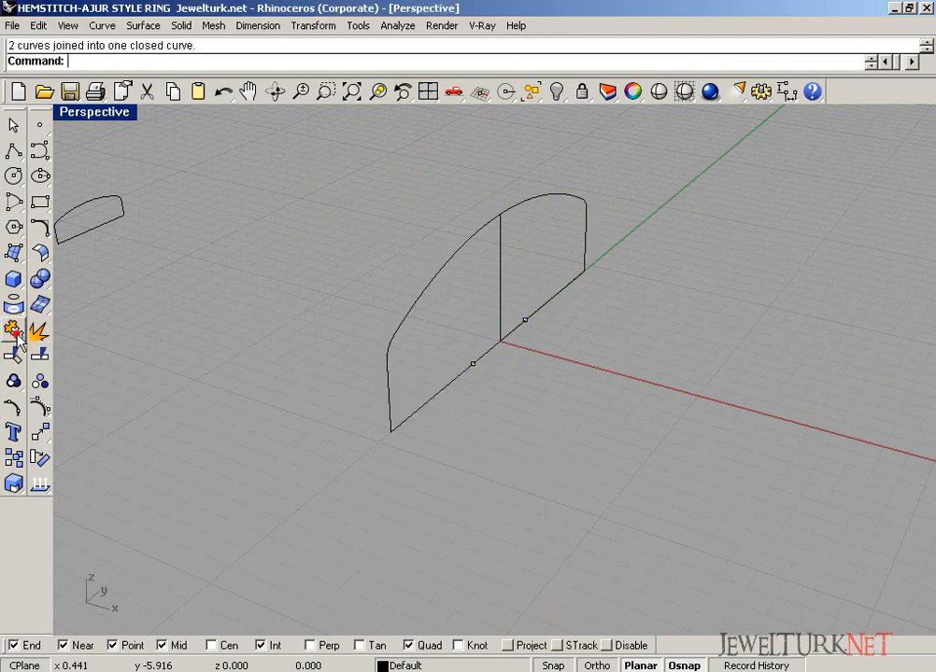
Show the band outline and inner frame curves again and save the model as an incremental version
click(556, 93)
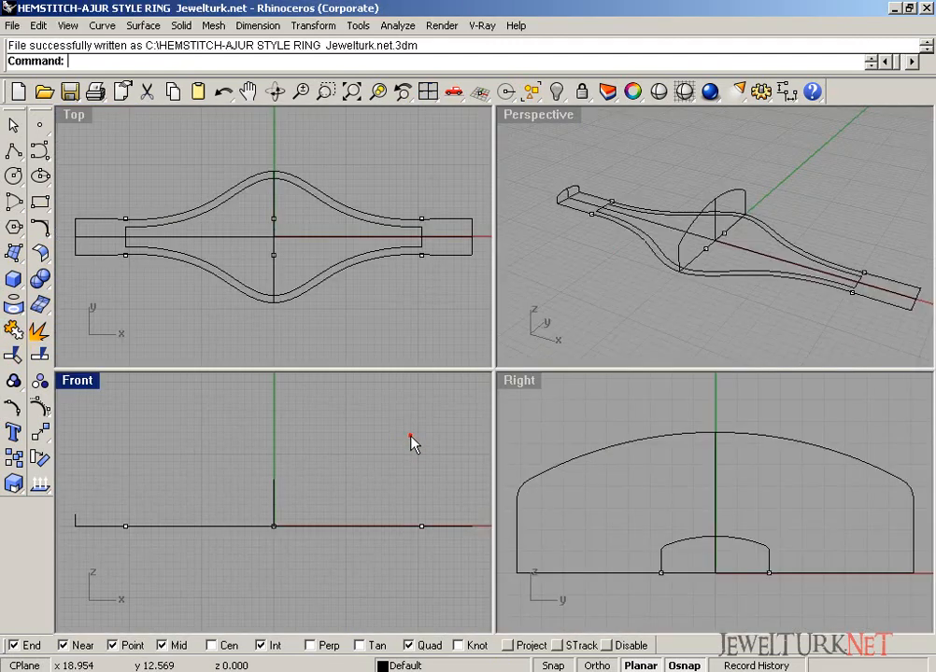
click(336, 207)
click(337, 276)
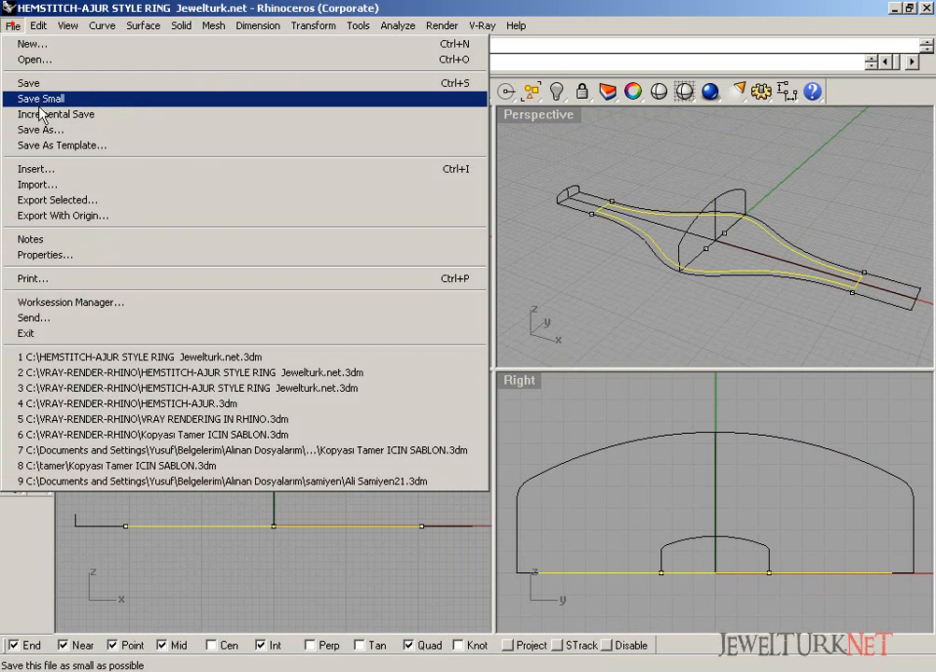
click(37, 114)
click(326, 153)
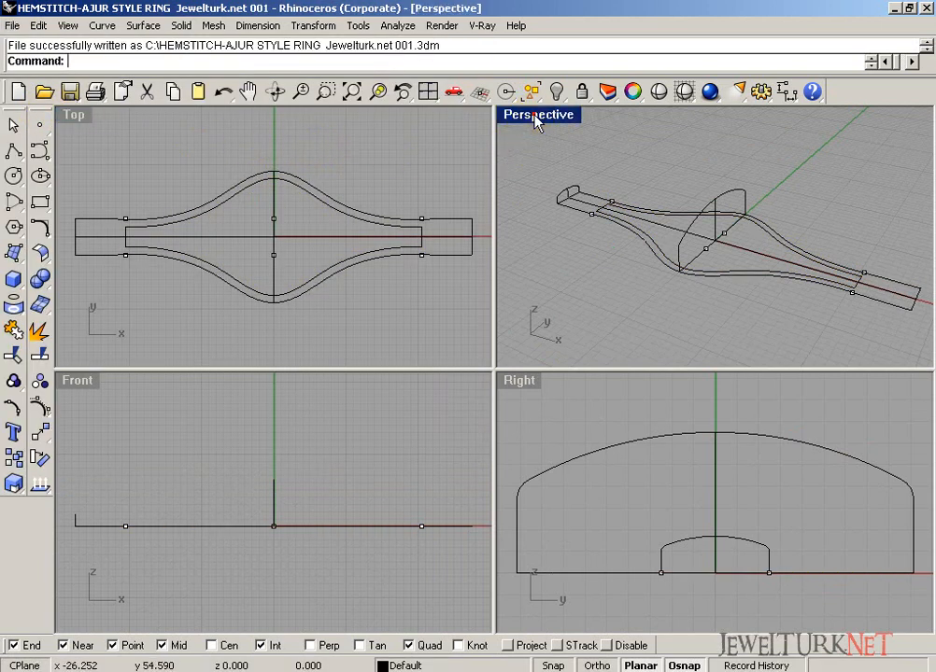
Mirror a copy of the small end profile across the central cross line to the opposite end of the band
double_click(533, 114)
shift+right_drag(485, 407, 465, 389)
click(156, 222)
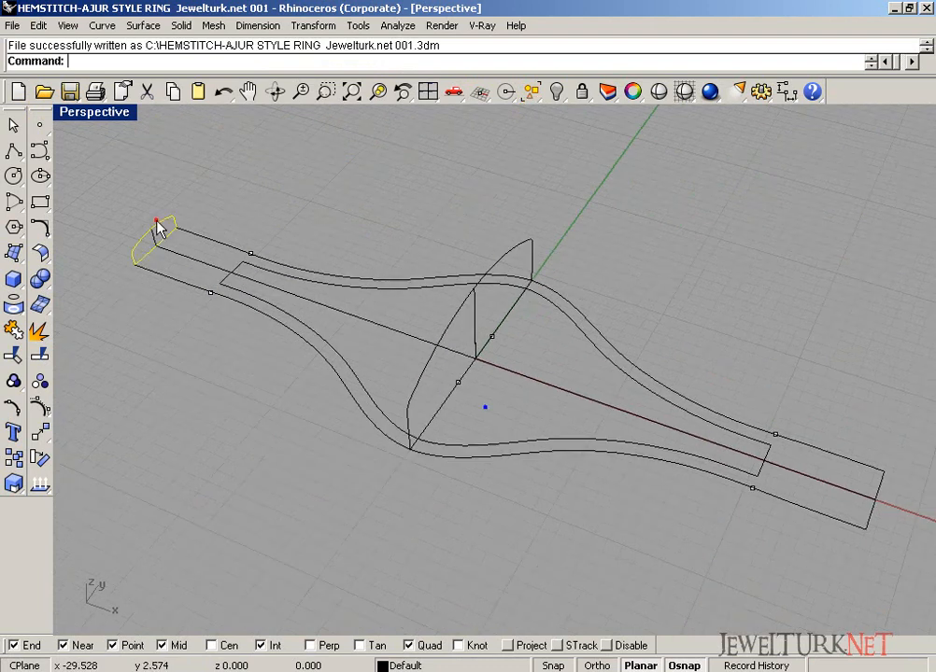
click(39, 431)
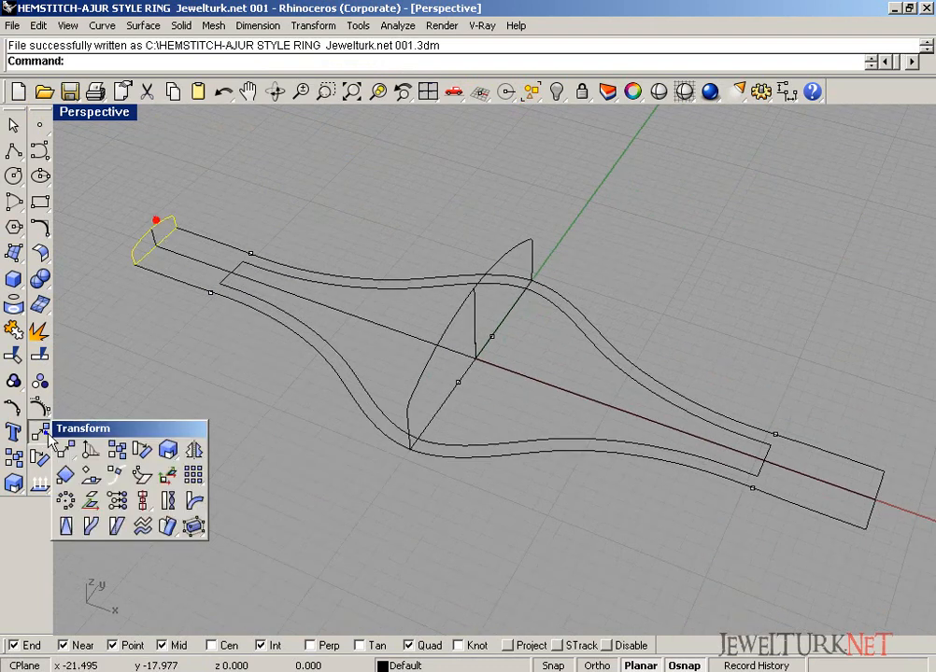
click(193, 454)
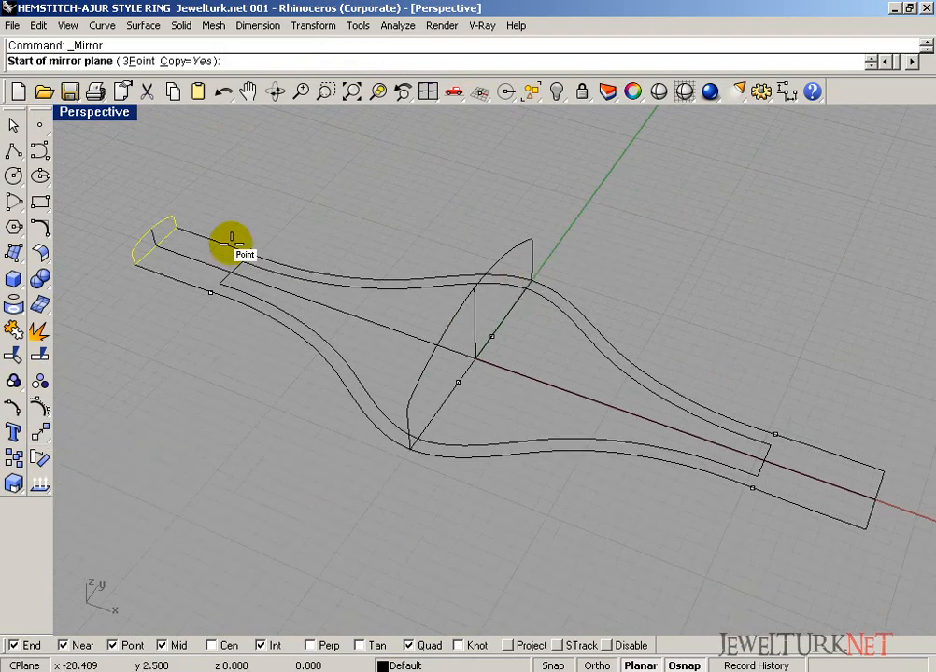
click(534, 283)
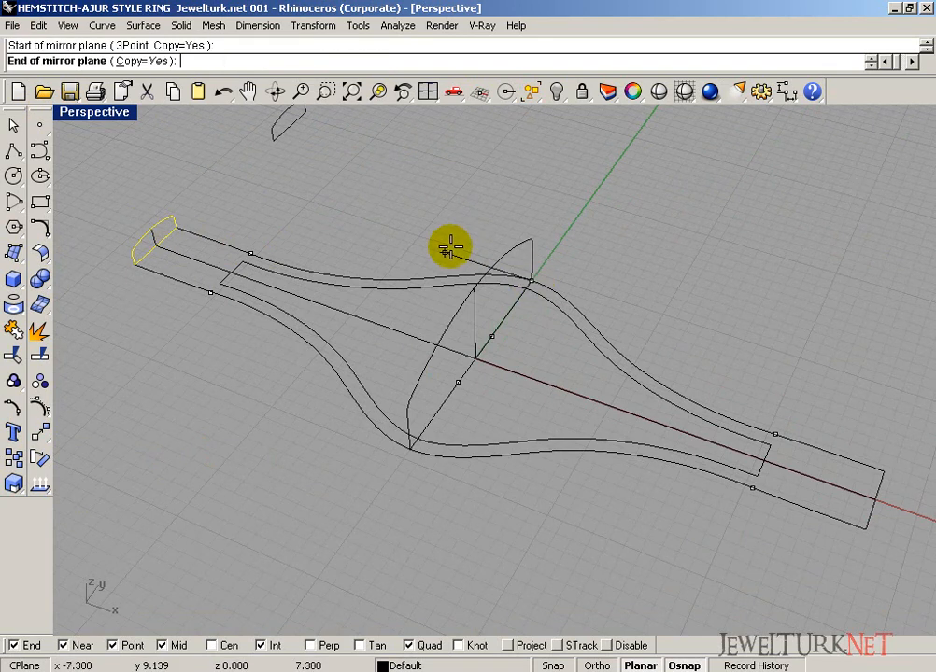
click(542, 202)
right_drag(631, 461, 331, 291)
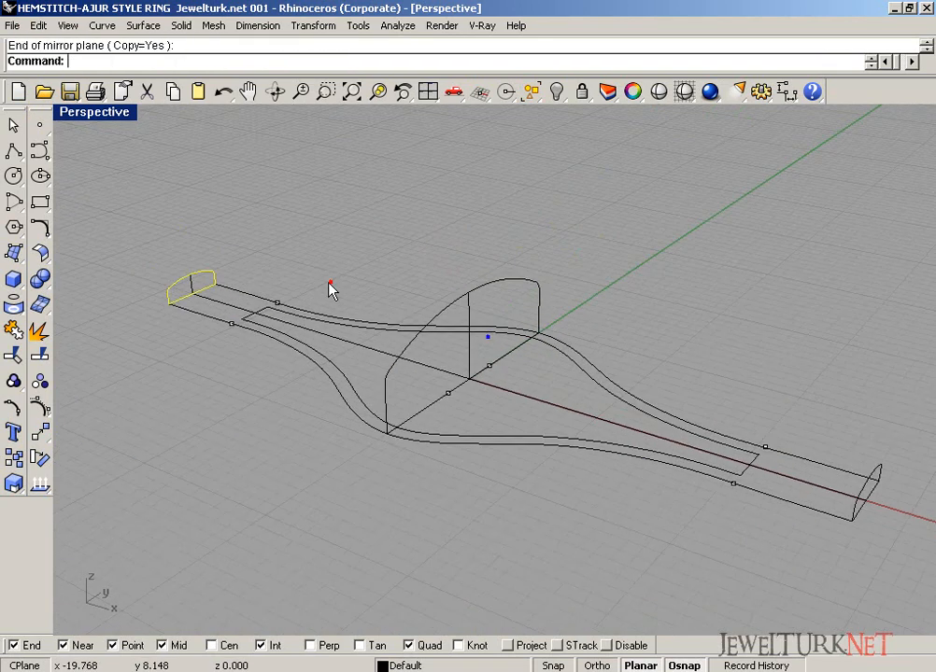
key(Escape)
Set up a two-rail sweep using the two outer outline curves as rails and the end, central and opposite end profiles as cross sections
click(14, 252)
drag(93, 253, 353, 166)
right_drag(301, 330, 329, 346)
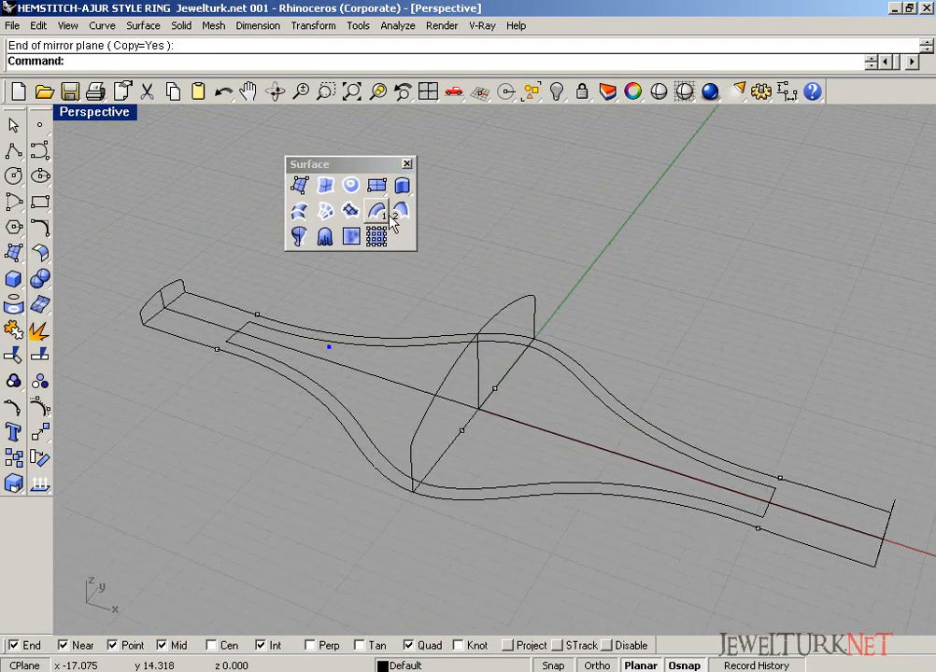
click(393, 216)
click(232, 305)
click(198, 345)
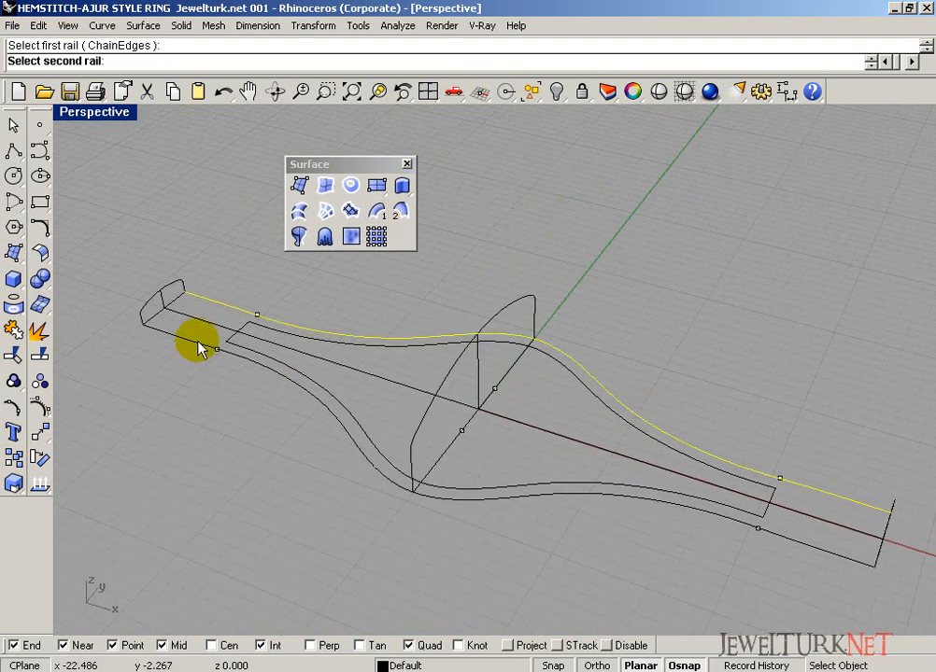
click(180, 288)
click(511, 308)
right_drag(513, 306, 811, 472)
click(811, 470)
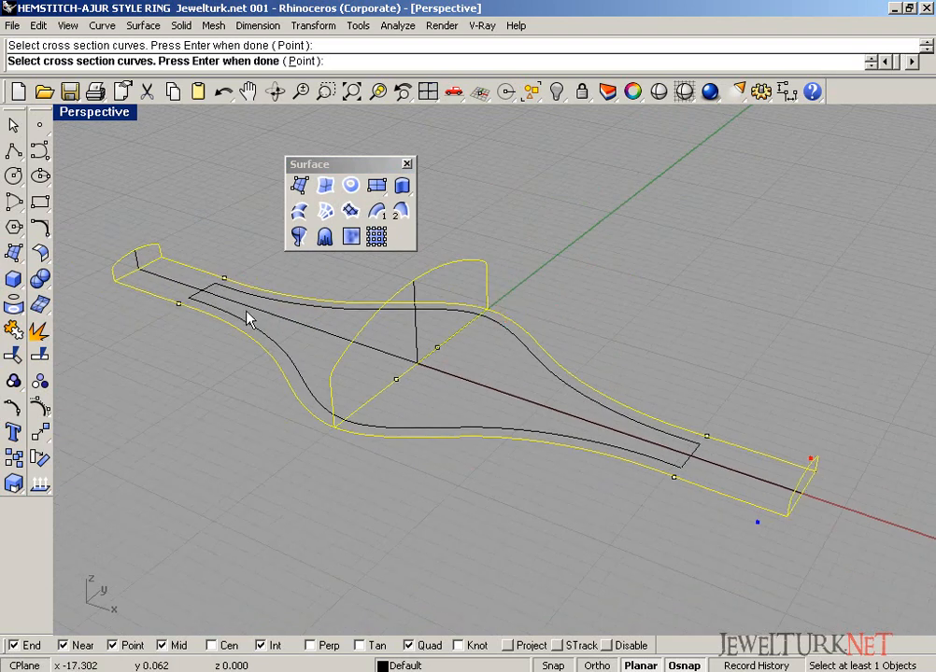
right_drag(104, 248, 383, 357)
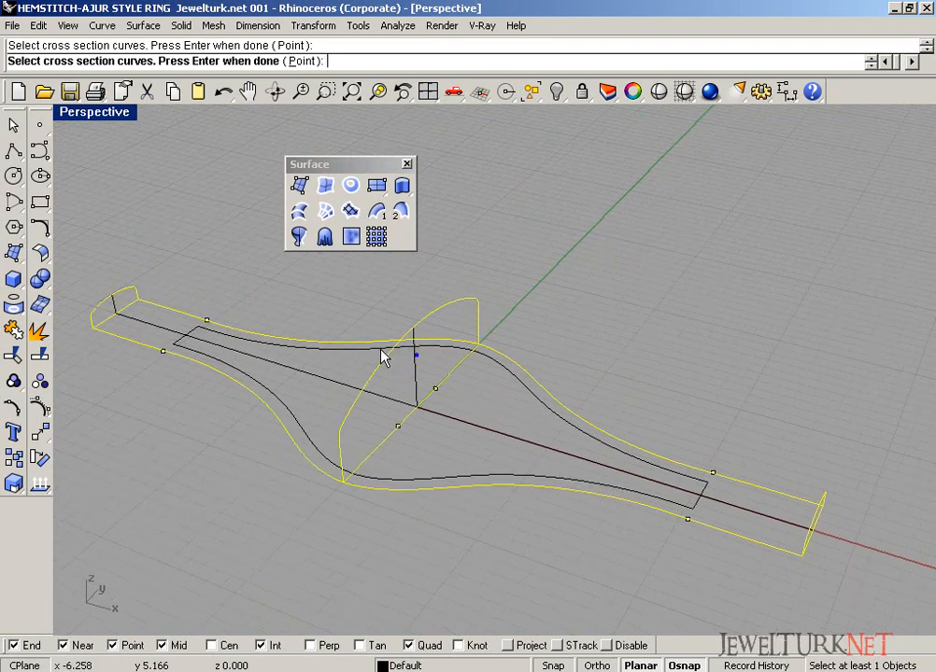
right_click(334, 331)
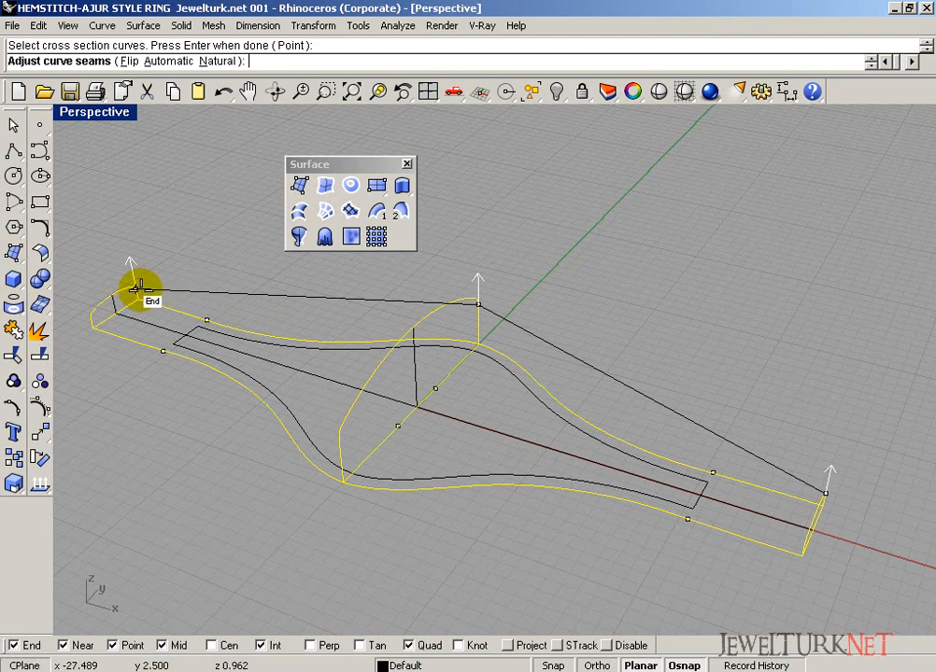
Move the seam point of each of the three cross sections to the middle of its base line
drag(138, 290, 115, 311)
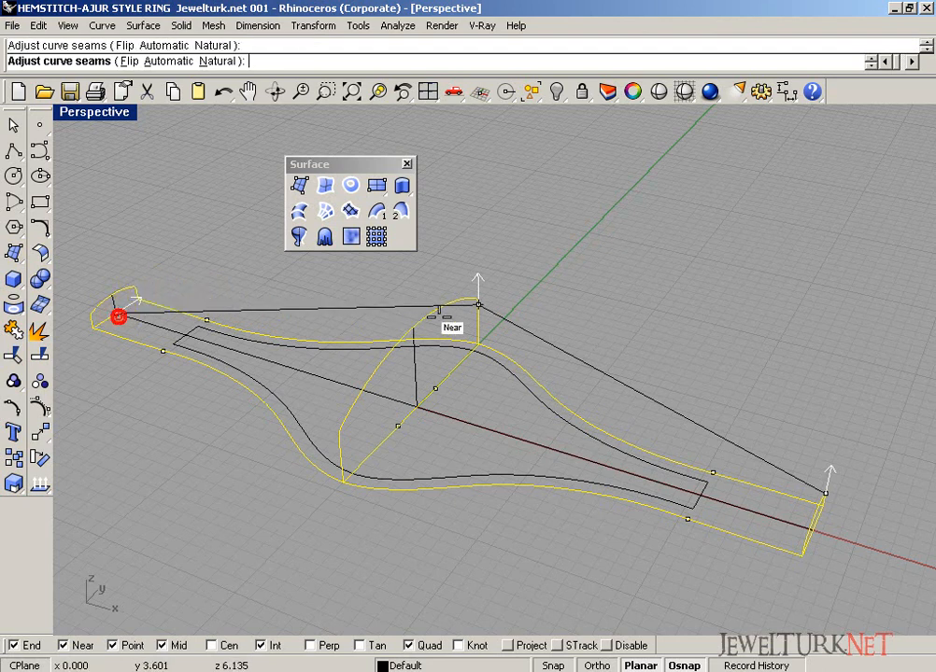
drag(467, 305, 417, 408)
drag(826, 492, 814, 531)
right_drag(817, 586, 689, 372)
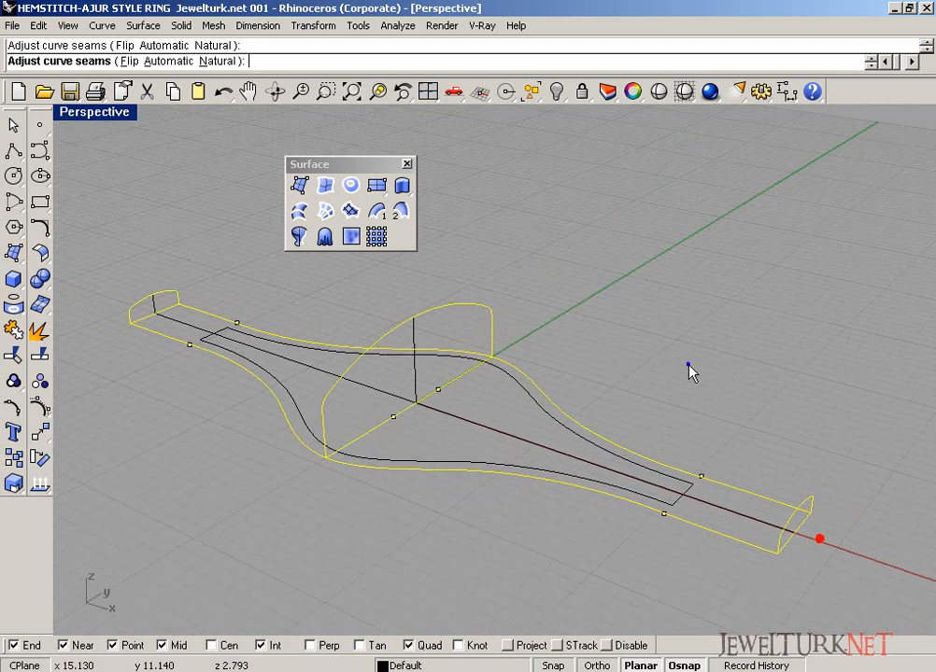
key(Return)
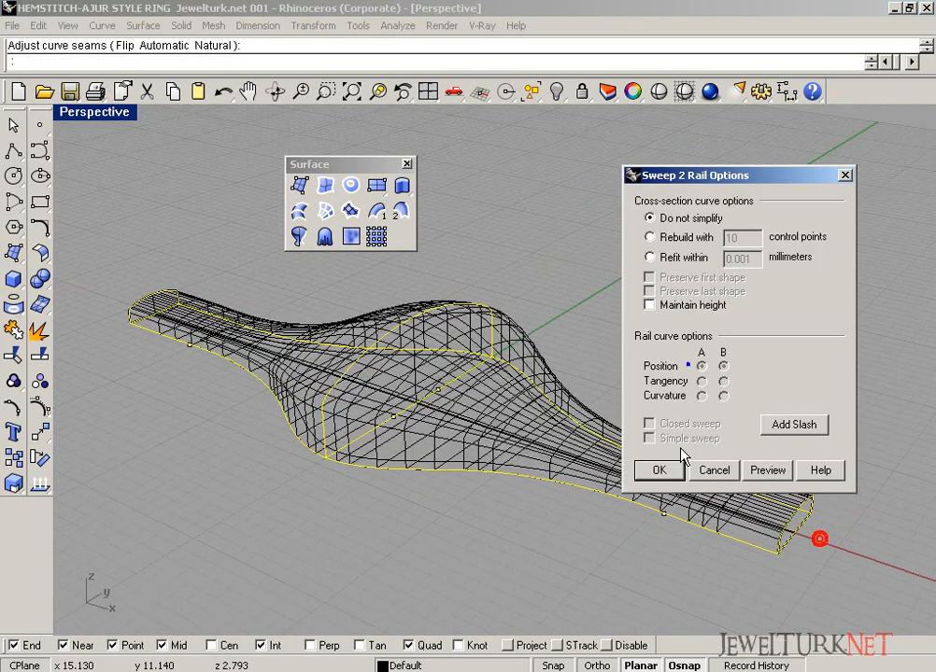
Preview the two-rail sweep with Maintain height, turn the option off again and create the sweep without simplifying the cross sections
click(649, 306)
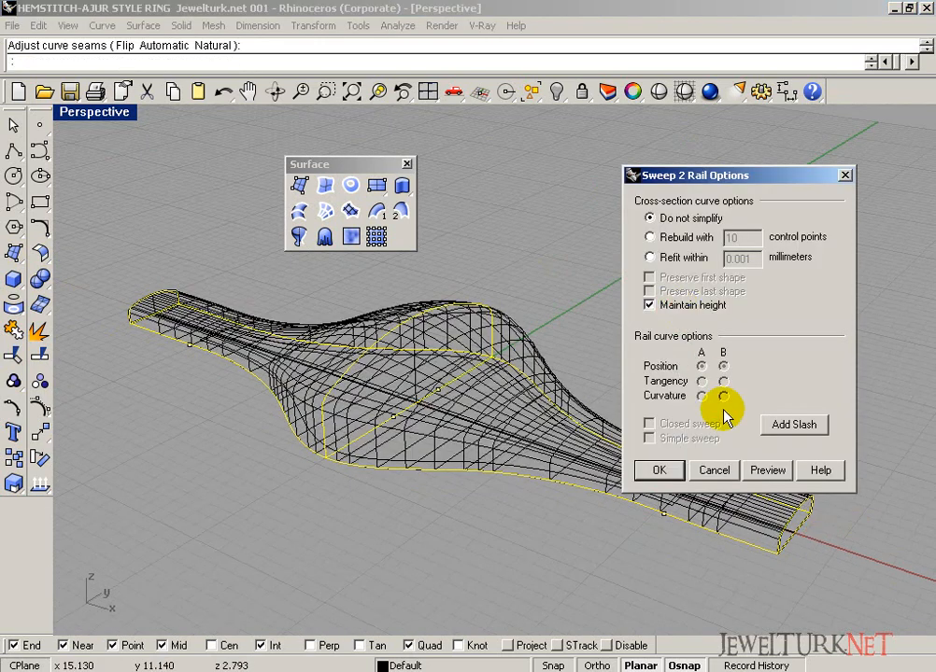
click(761, 469)
click(685, 304)
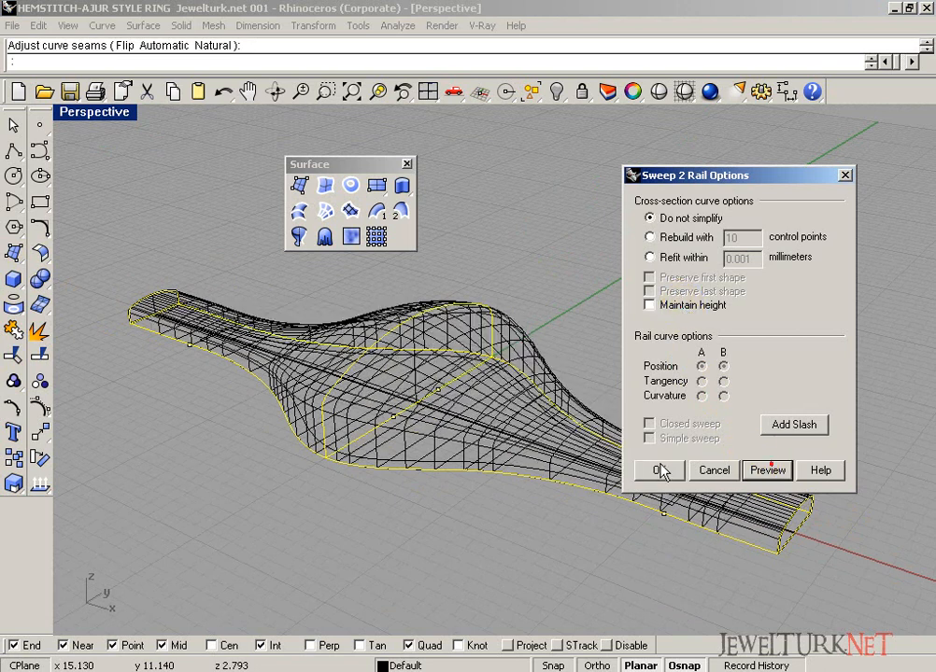
click(660, 470)
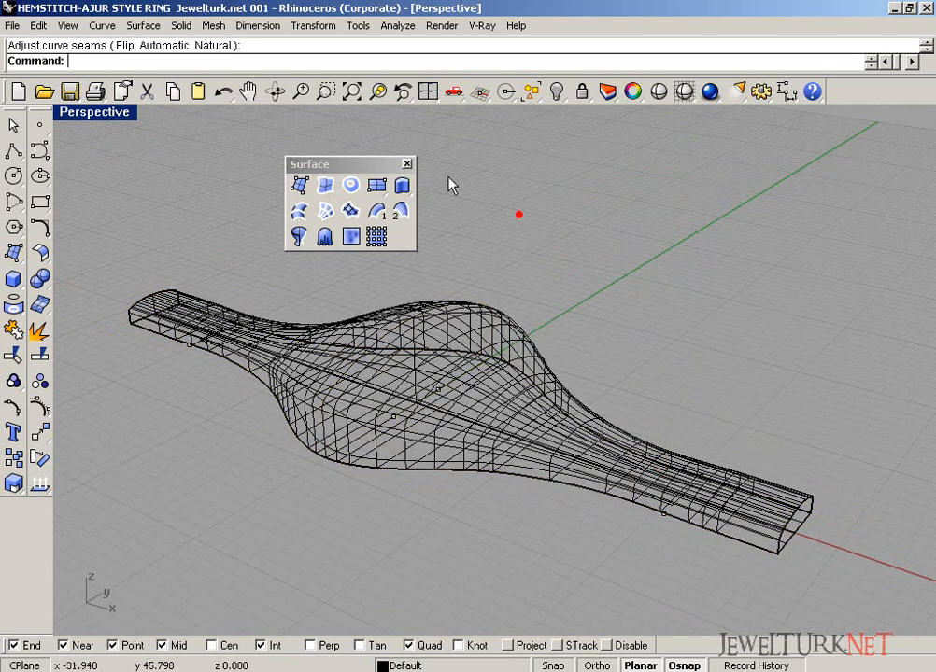
Shade the perspective view and cap the open planar ends of the swept band
click(685, 97)
mouse_move(457, 303)
right_down()
mouse_move(712, 300)
mouse_move(546, 327)
mouse_move(454, 252)
right_up()
click(369, 246)
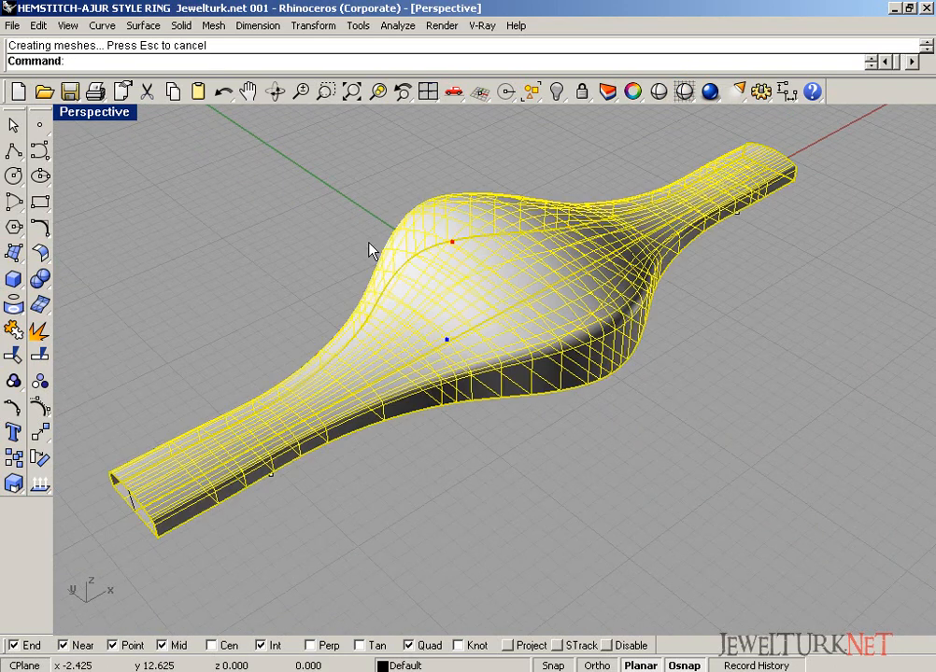
click(43, 256)
click(43, 280)
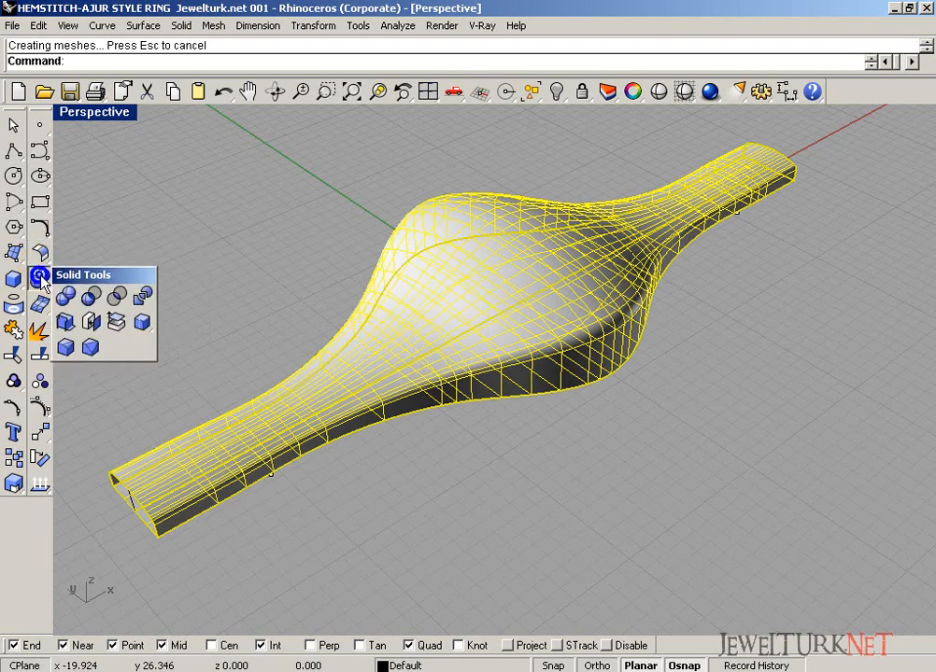
click(116, 321)
right_drag(265, 299, 288, 255)
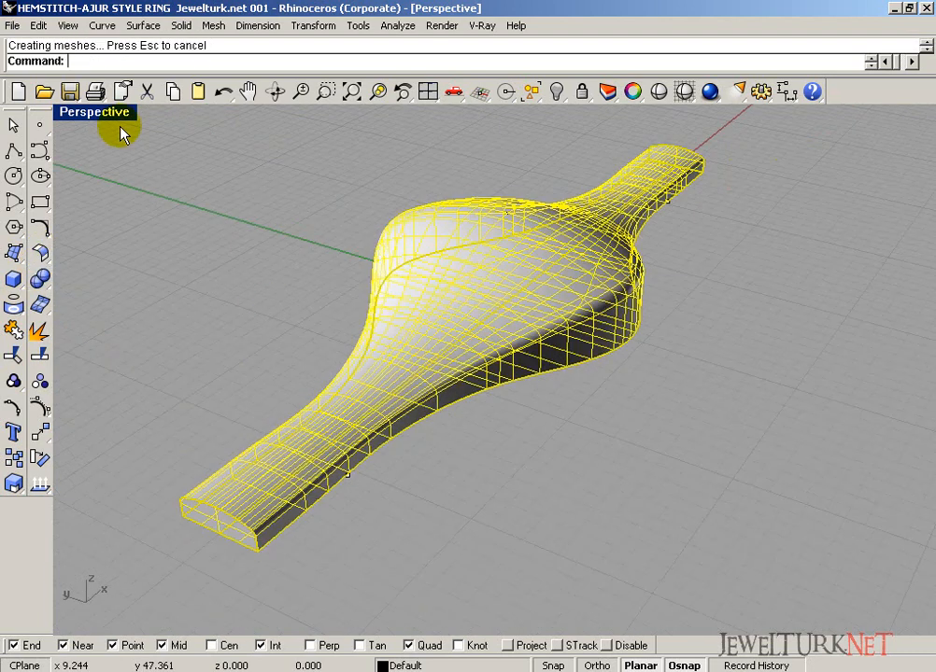
Duplicate the capped band in place using a wireframe Top view
double_click(77, 112)
double_click(74, 113)
click(683, 92)
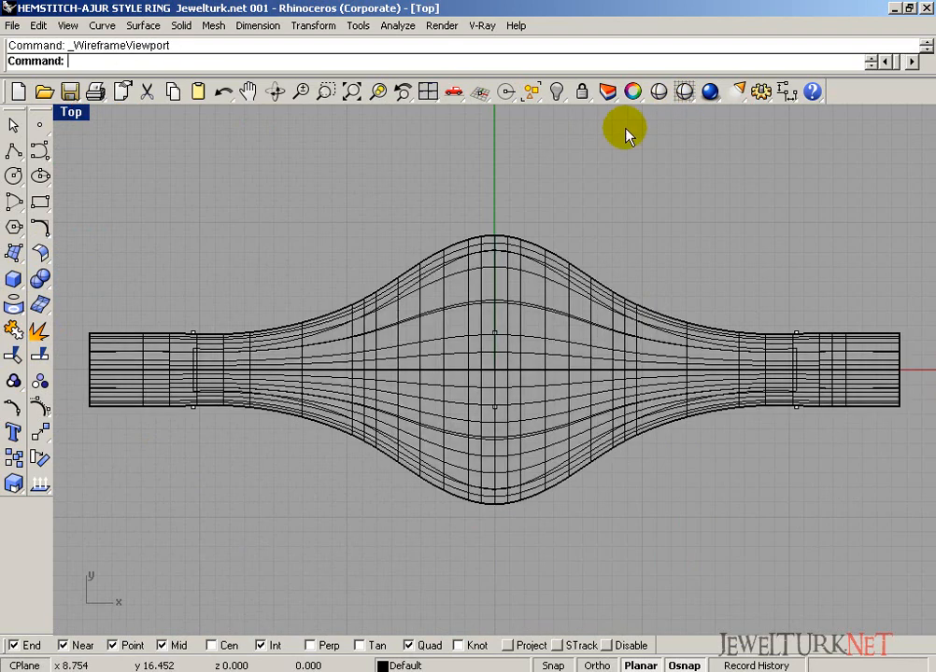
click(477, 276)
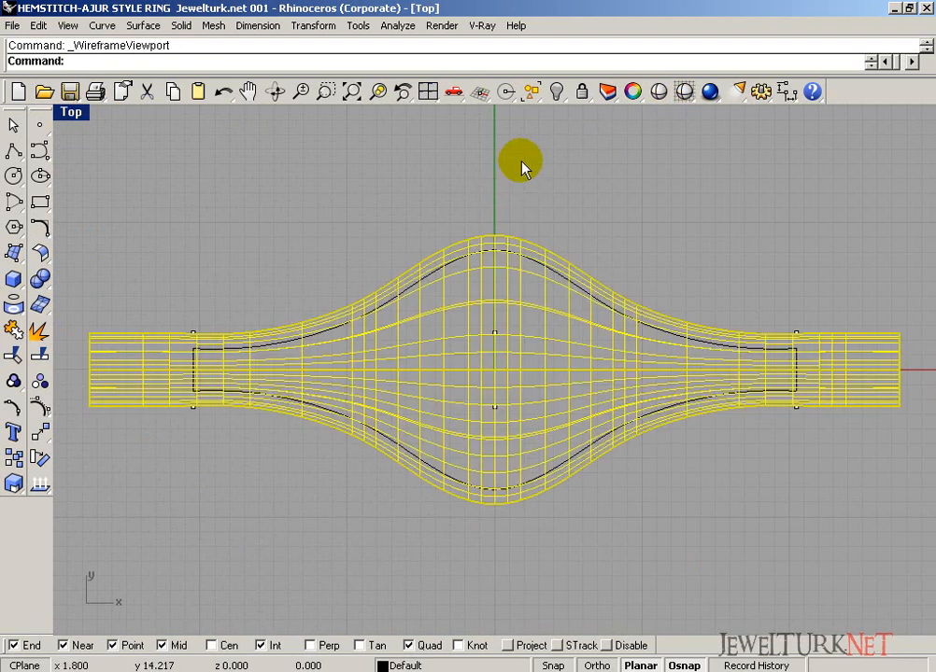
key(ctrl+c)
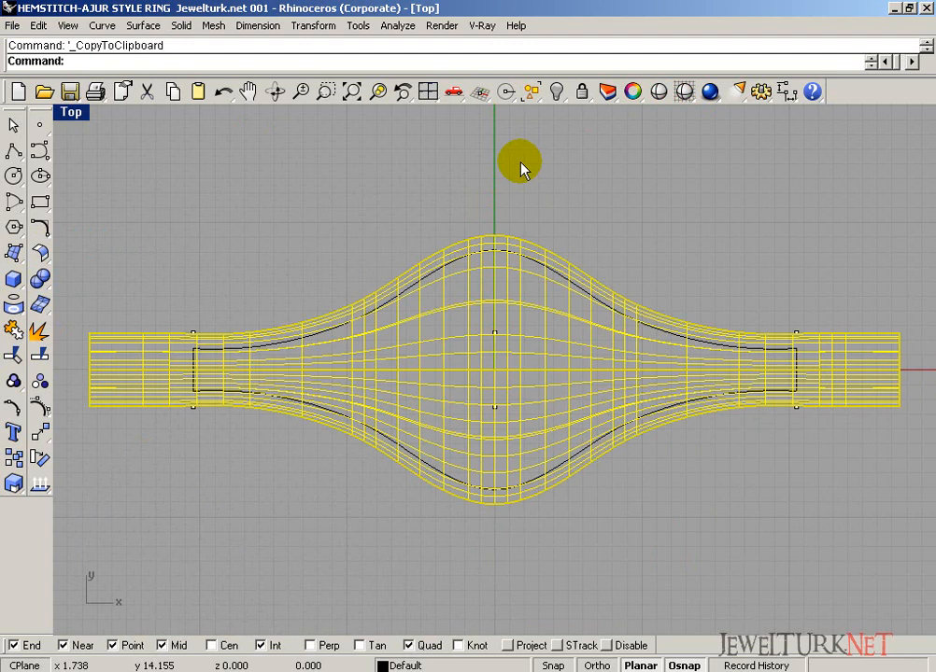
key(ctrl+v)
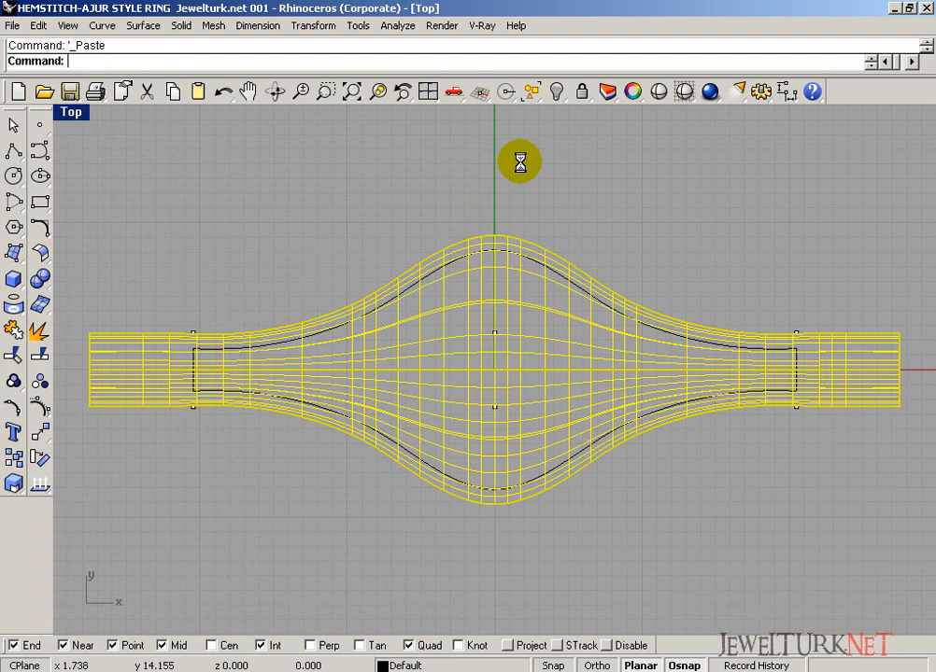
Assign the selected band copy to Layer 01 and turn that layer off
click(427, 92)
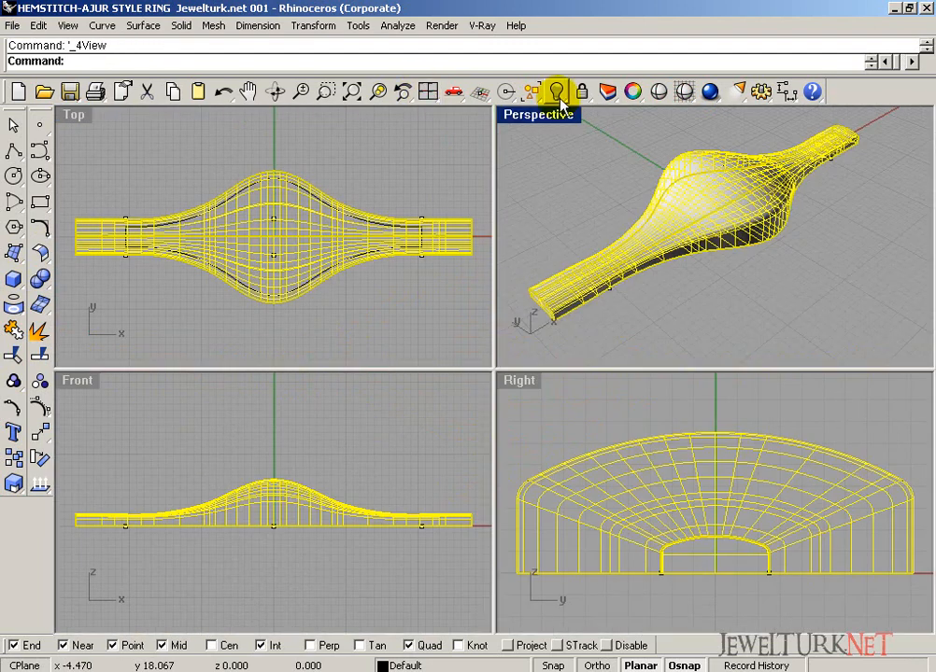
key(F3)
click(846, 188)
click(851, 215)
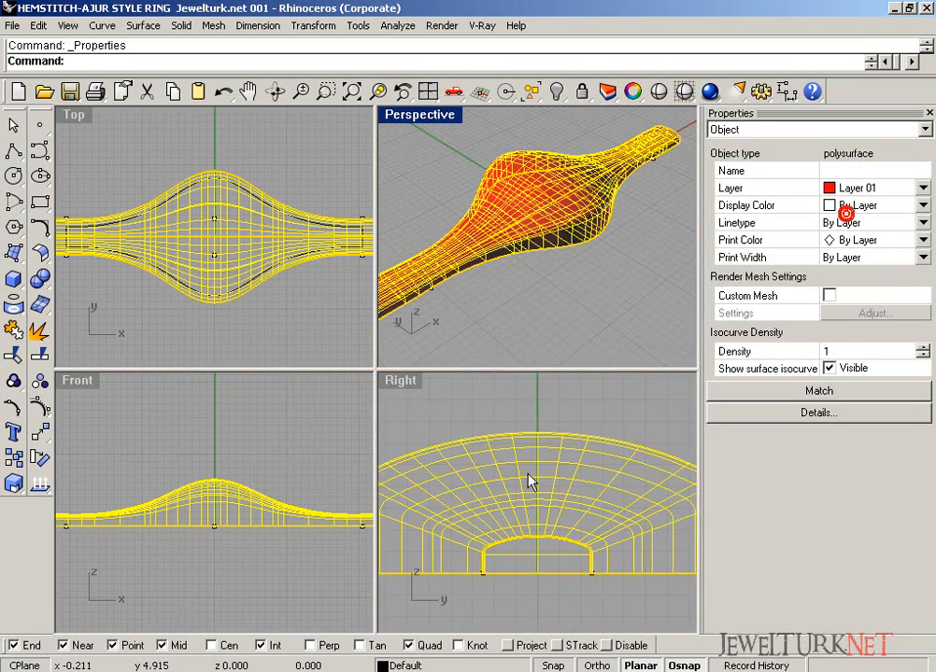
click(404, 666)
click(366, 595)
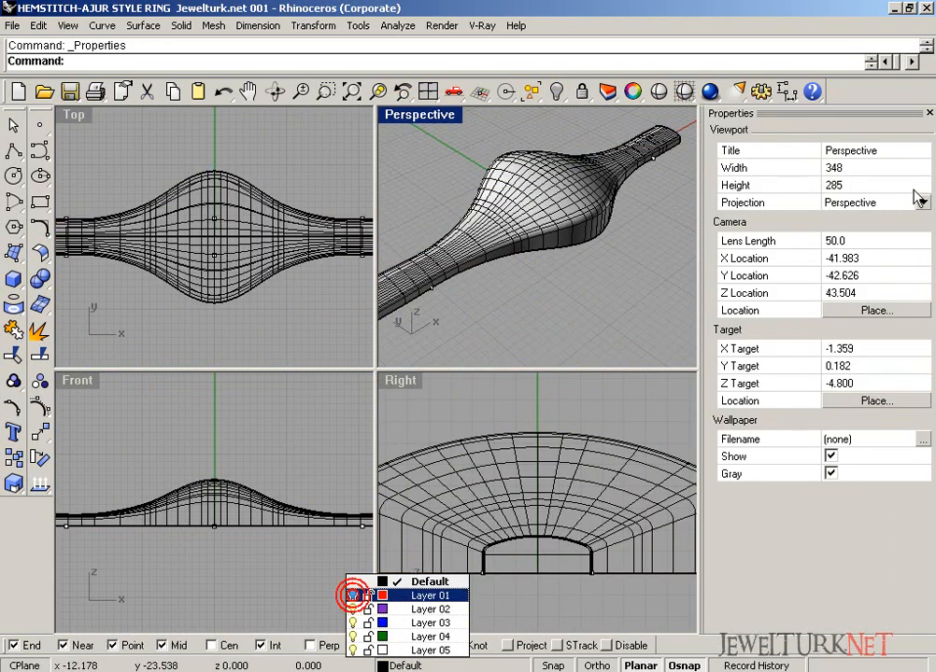
click(928, 114)
Explode the visible band polysurface into separate surfaces
double_click(560, 116)
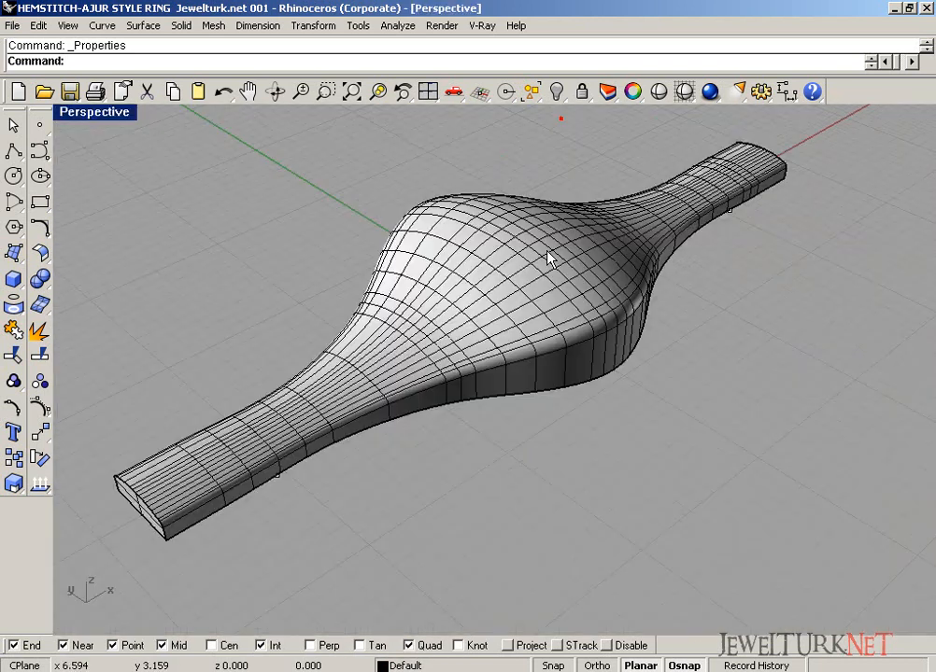
click(494, 306)
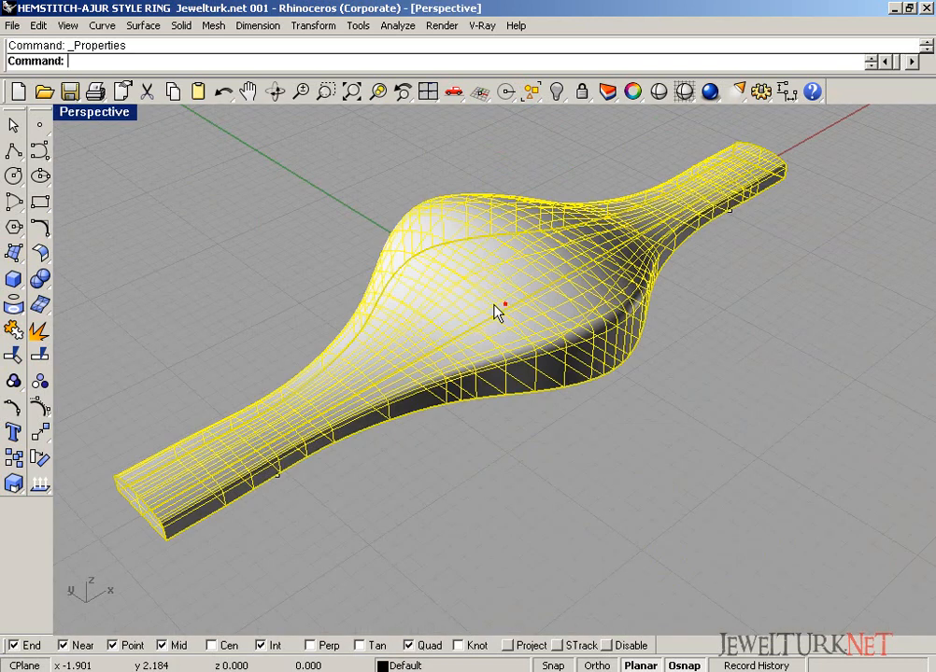
click(41, 331)
click(264, 235)
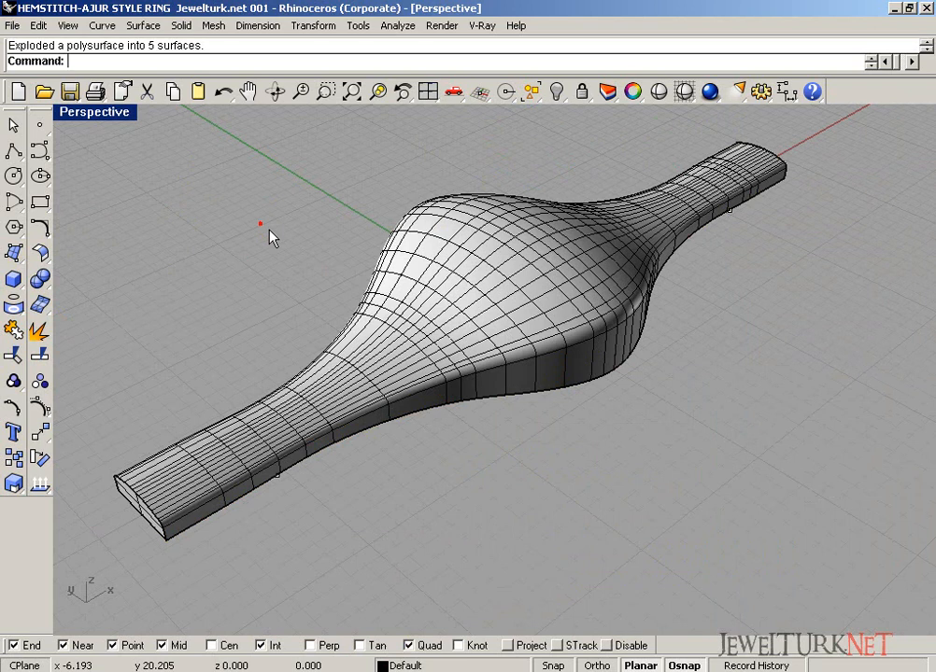
click(547, 293)
click(43, 332)
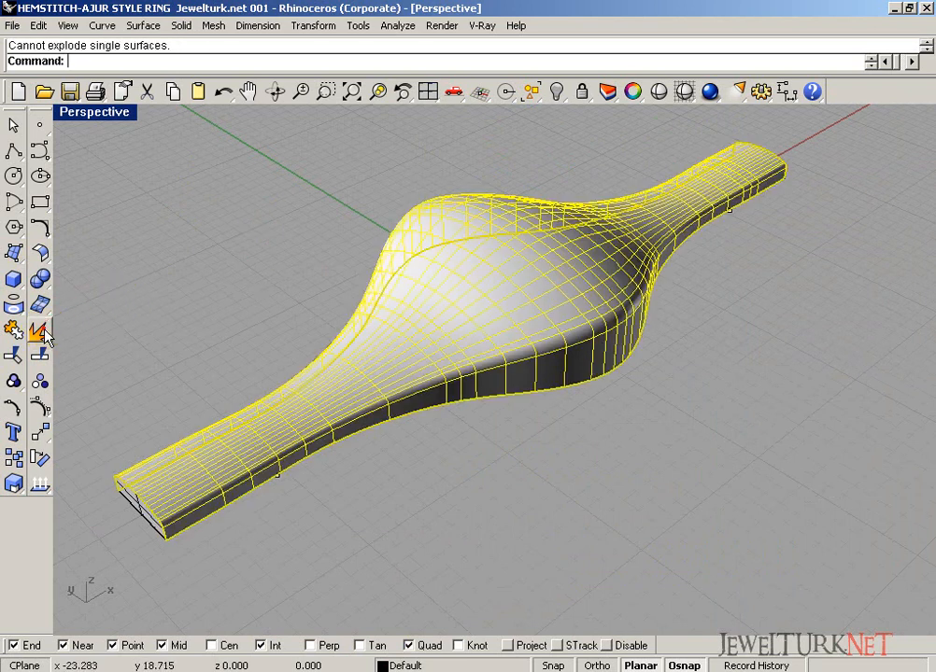
click(238, 259)
Hide the domed top surface and delete the two halves of the flat base surface
click(441, 263)
right_drag(304, 382, 431, 308)
key(ctrl+h)
click(431, 308)
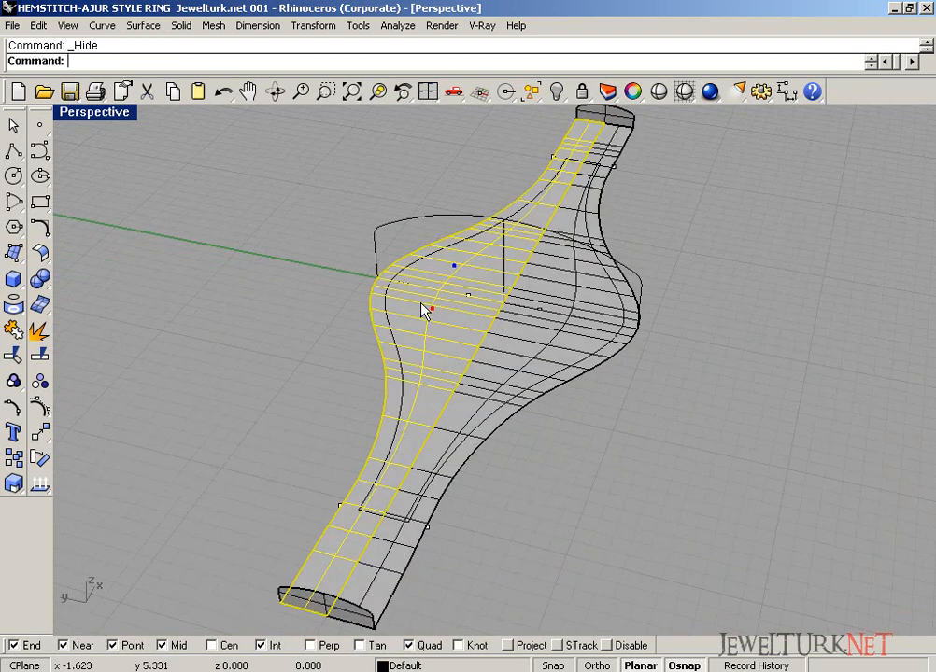
key(Delete)
click(551, 297)
key(Delete)
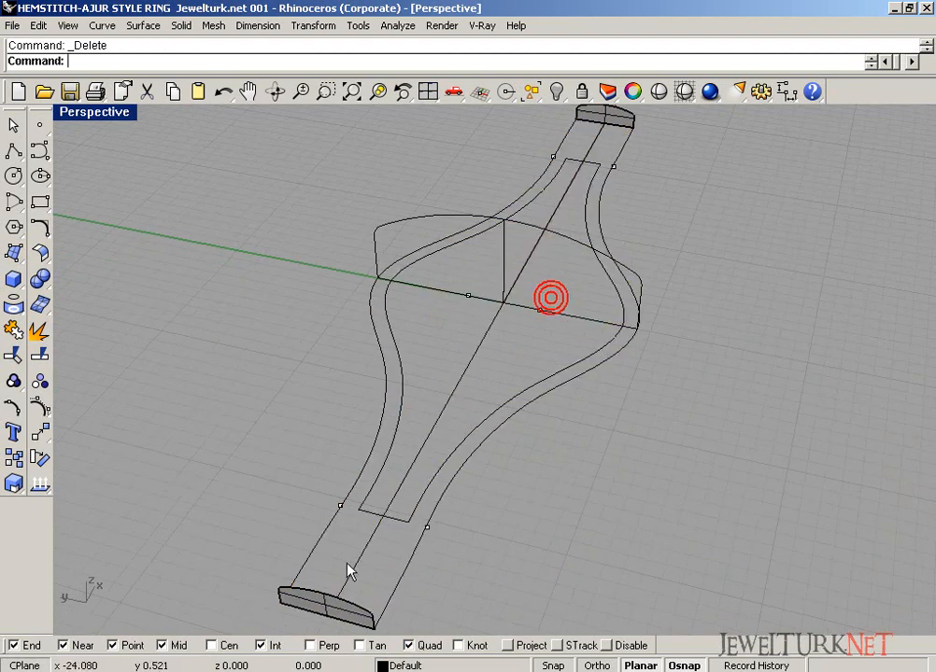
Show the hidden domed surface again and select the closed inner frame curve under it
click(430, 91)
double_click(80, 114)
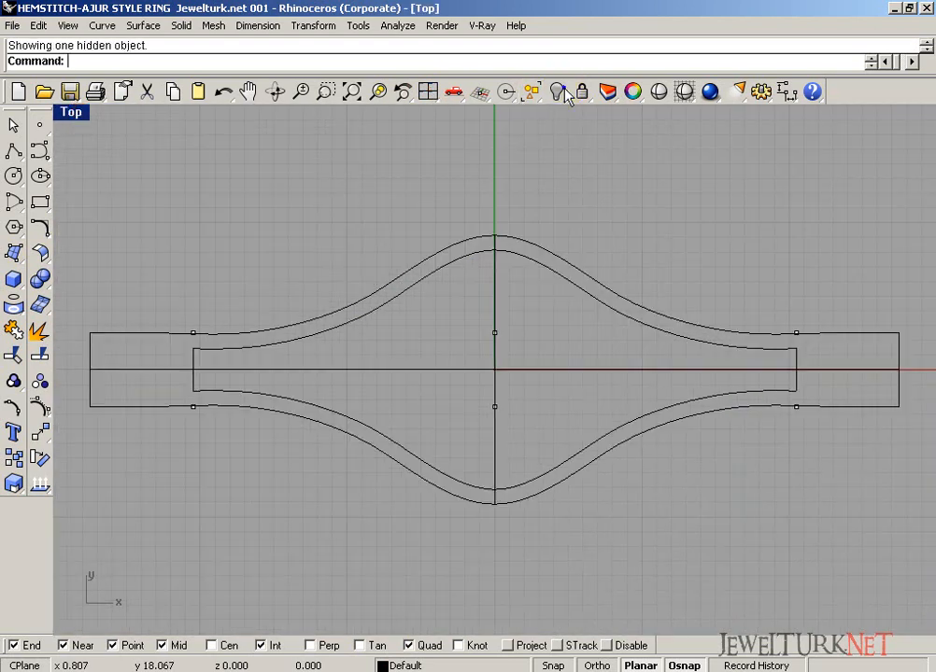
click(558, 90)
click(199, 351)
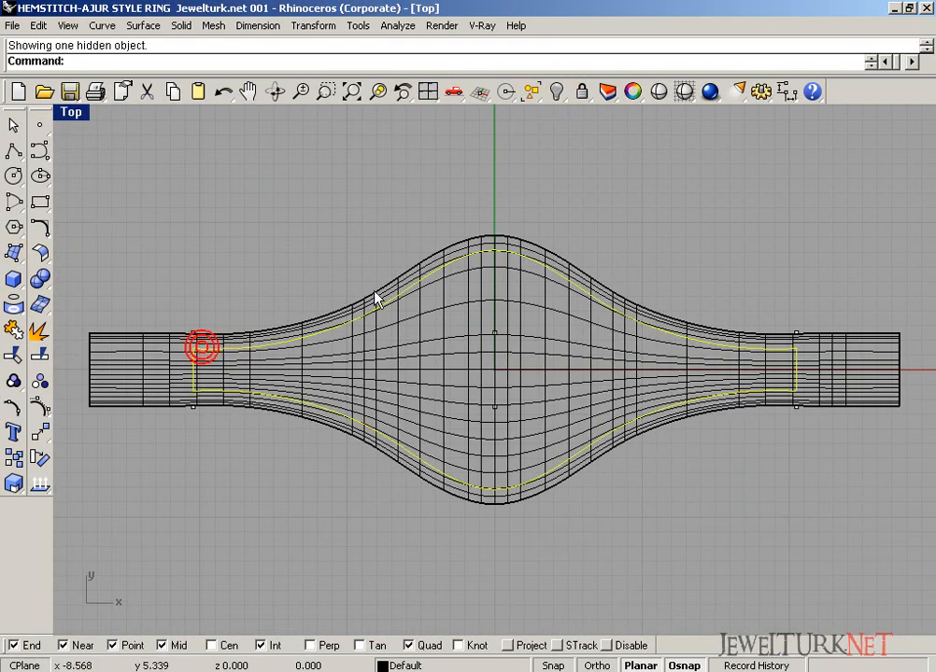
right_drag(322, 353, 320, 294)
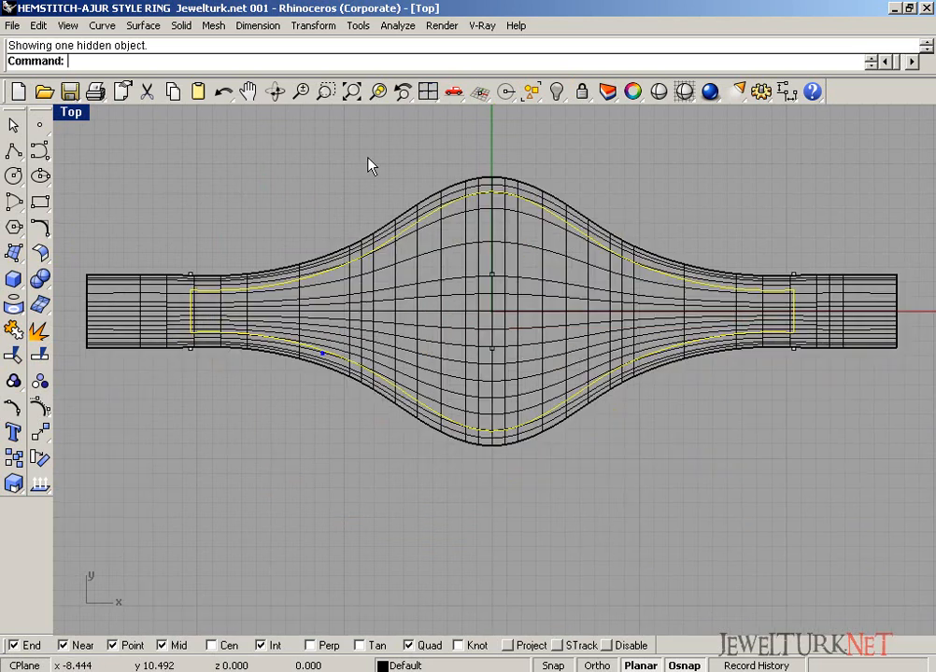
scroll(388, 210, up, 2)
right_drag(420, 201, 367, 254)
scroll(358, 229, down, 2)
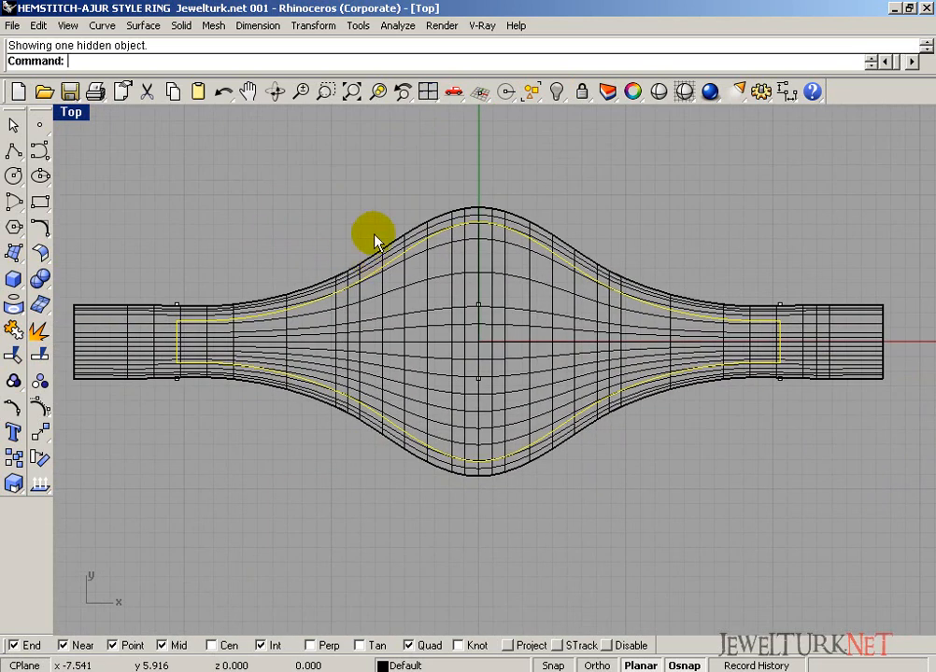
double_click(71, 112)
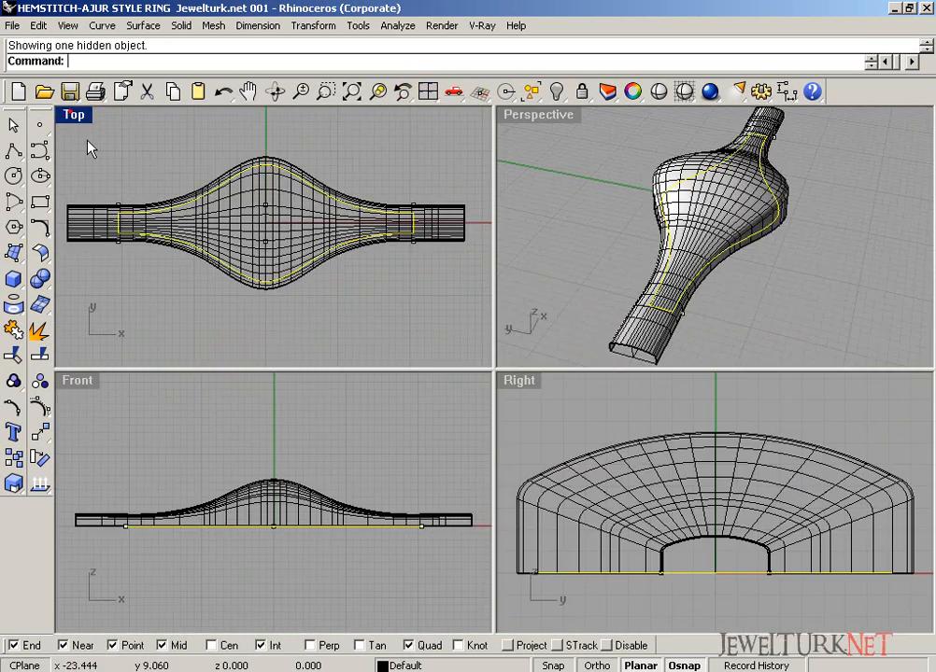
click(233, 460)
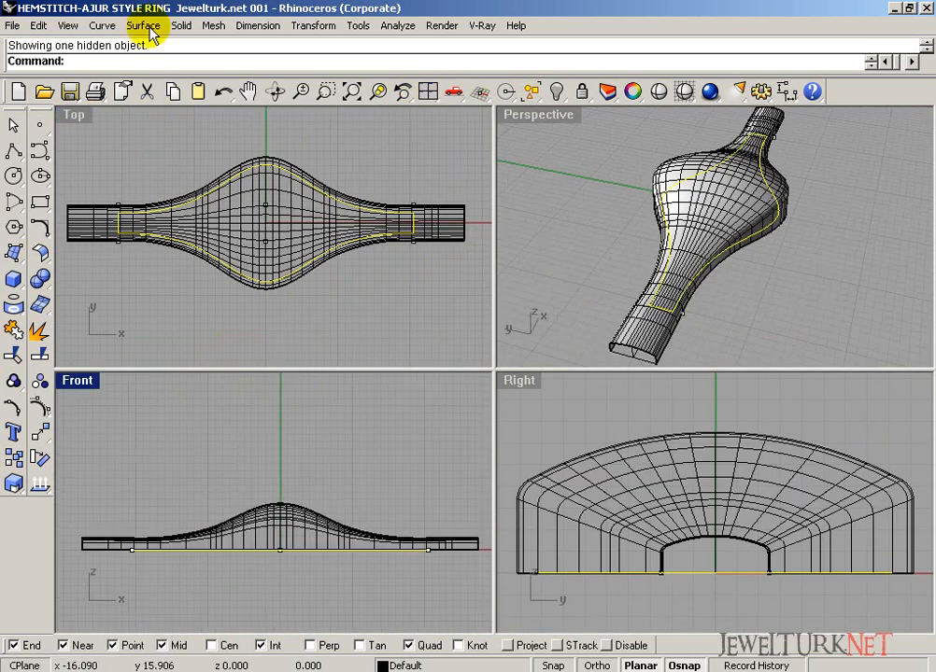
click(42, 253)
click(14, 276)
click(14, 253)
click(14, 277)
click(193, 320)
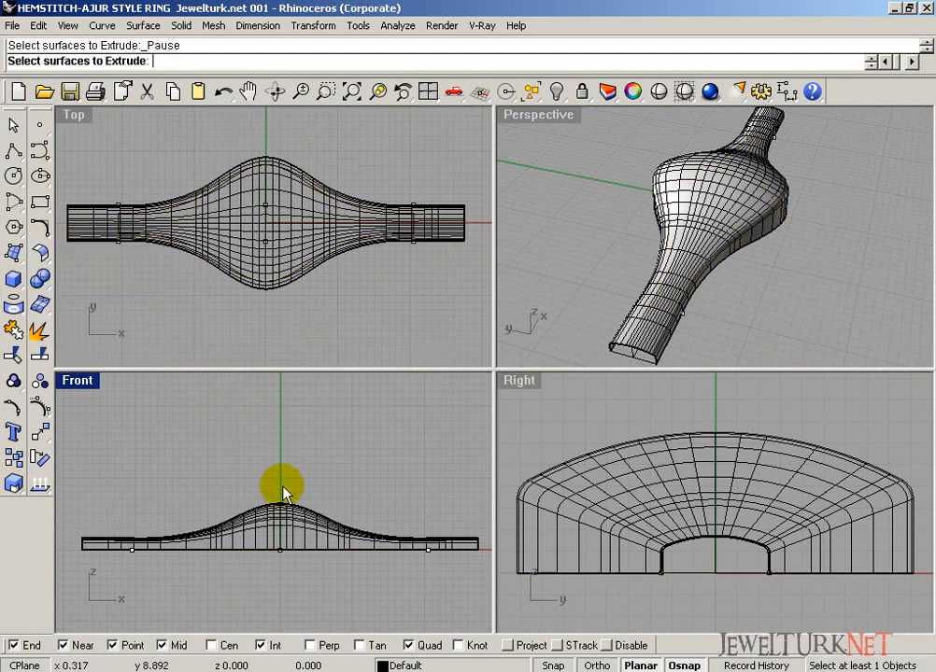
middle_click(138, 233)
Extrude the inner frame curve vertically about 20 mm to both sides through the domed surface, without caps
click(119, 209)
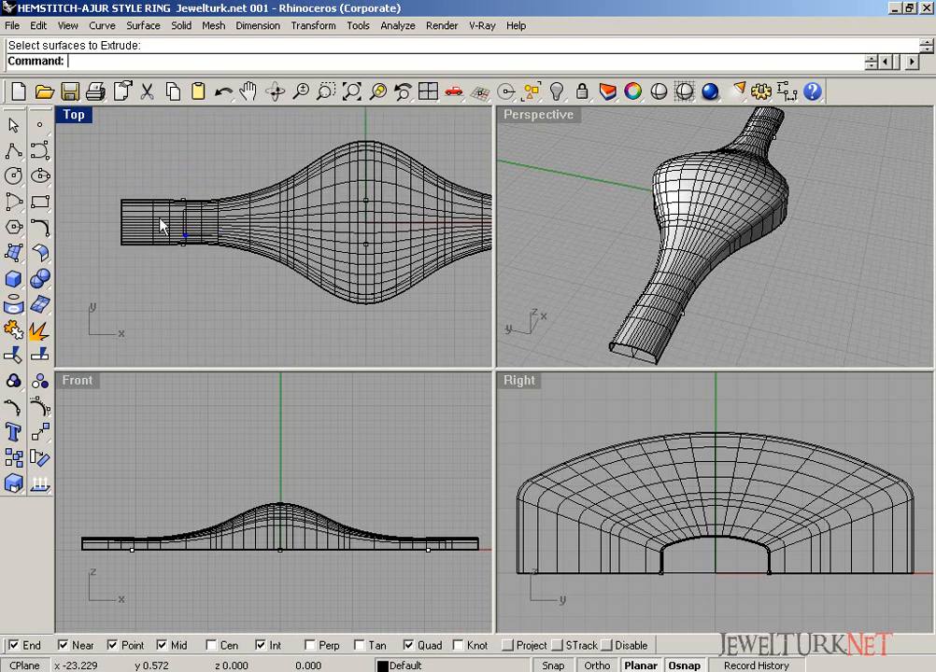
click(204, 277)
scroll(238, 224, down, 3)
scroll(257, 216, up, 4)
click(12, 278)
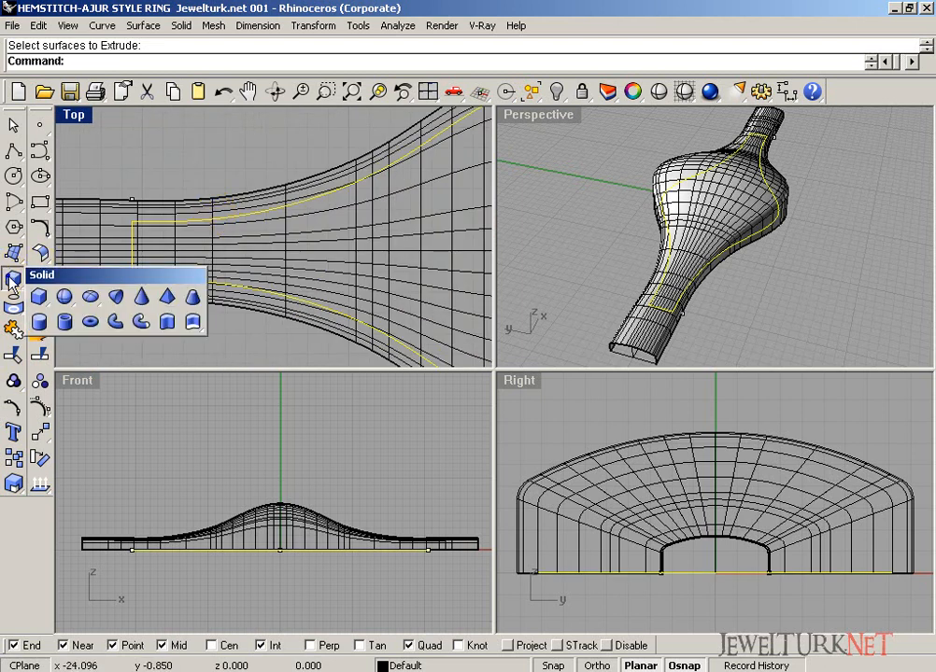
click(10, 261)
click(123, 269)
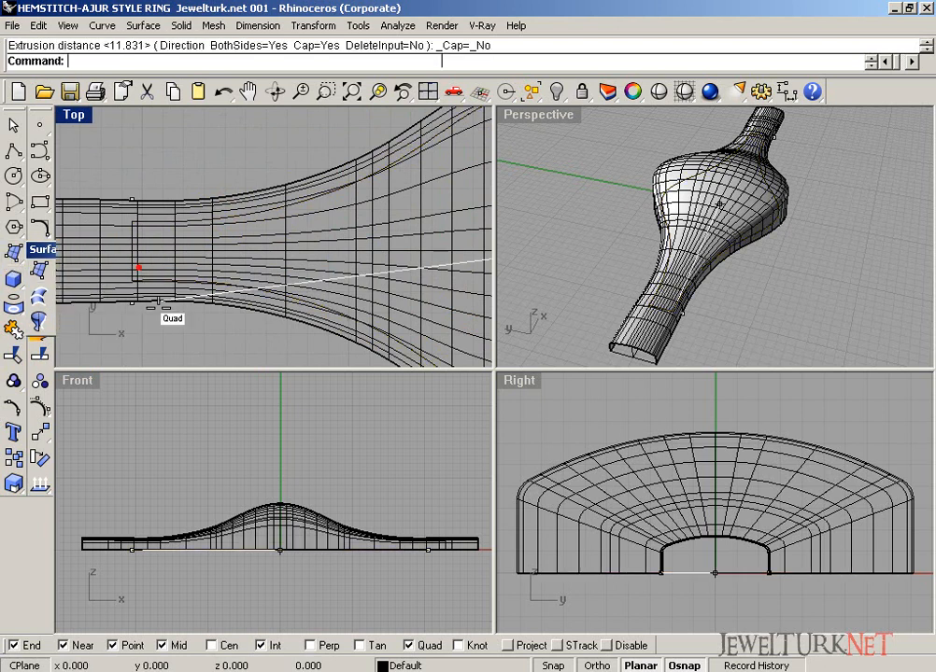
click(297, 408)
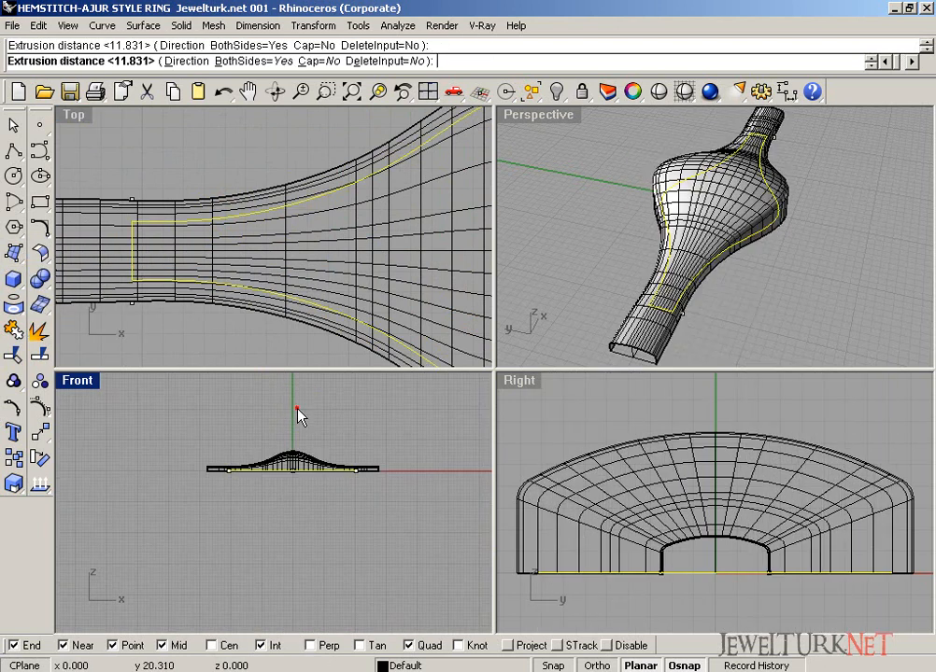
Split the domed surface using the extruded inner frame wall as the cutting object
double_click(515, 116)
right_drag(463, 278, 393, 277)
click(393, 274)
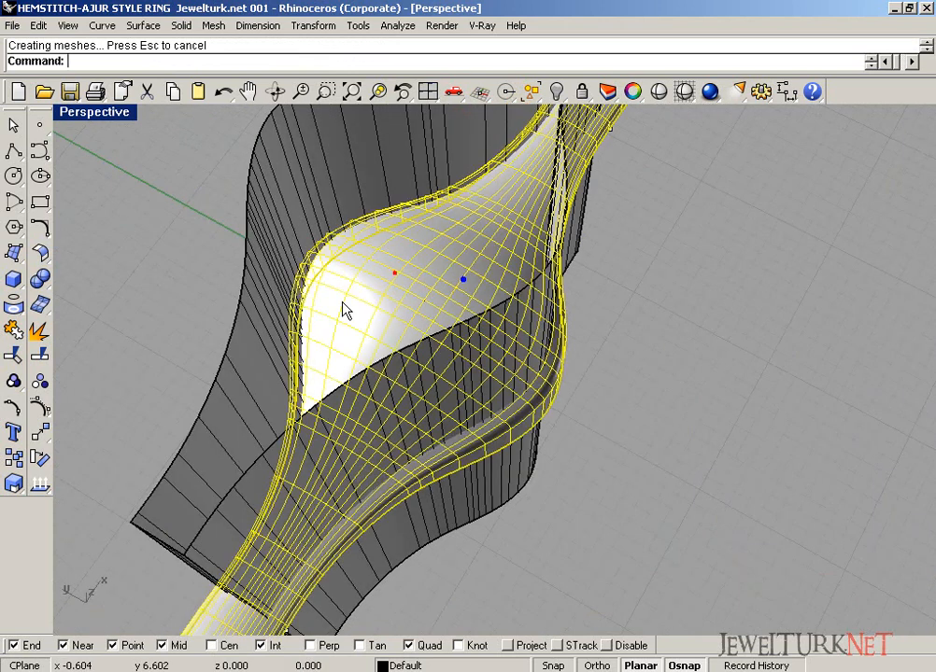
click(41, 355)
click(303, 157)
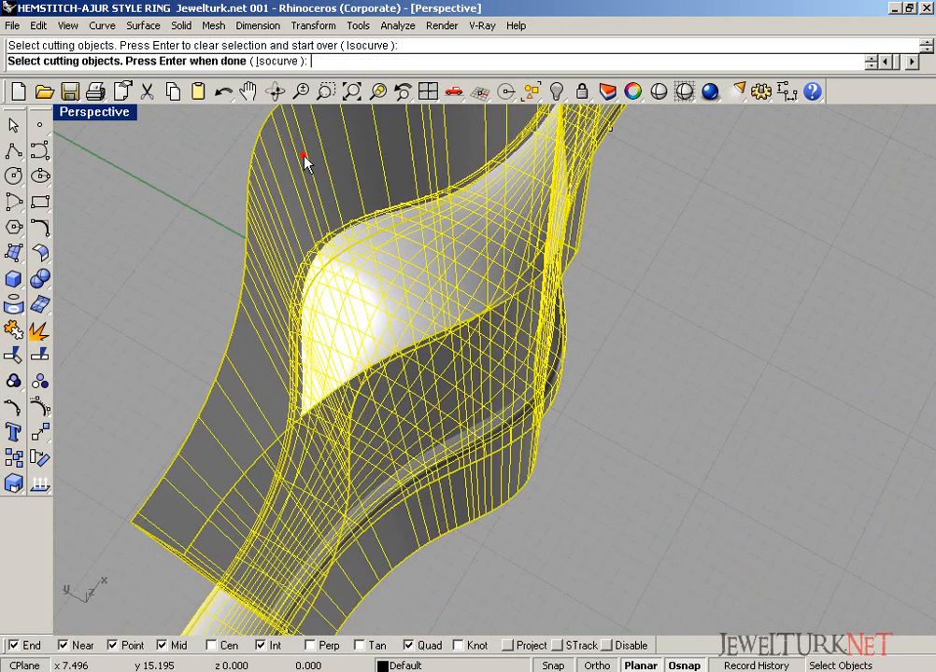
key(Return)
Delete the extruded frame wall and the outer rim of the split surface, keeping only the central domed piece
click(305, 165)
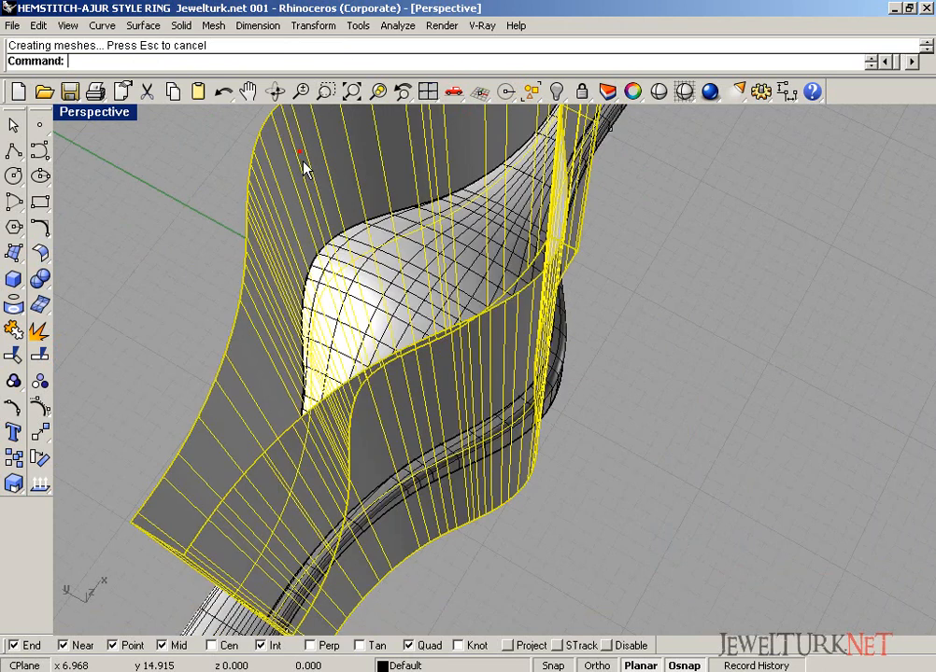
key(Delete)
click(504, 441)
key(Delete)
click(426, 424)
right_drag(402, 400, 466, 278)
click(606, 219)
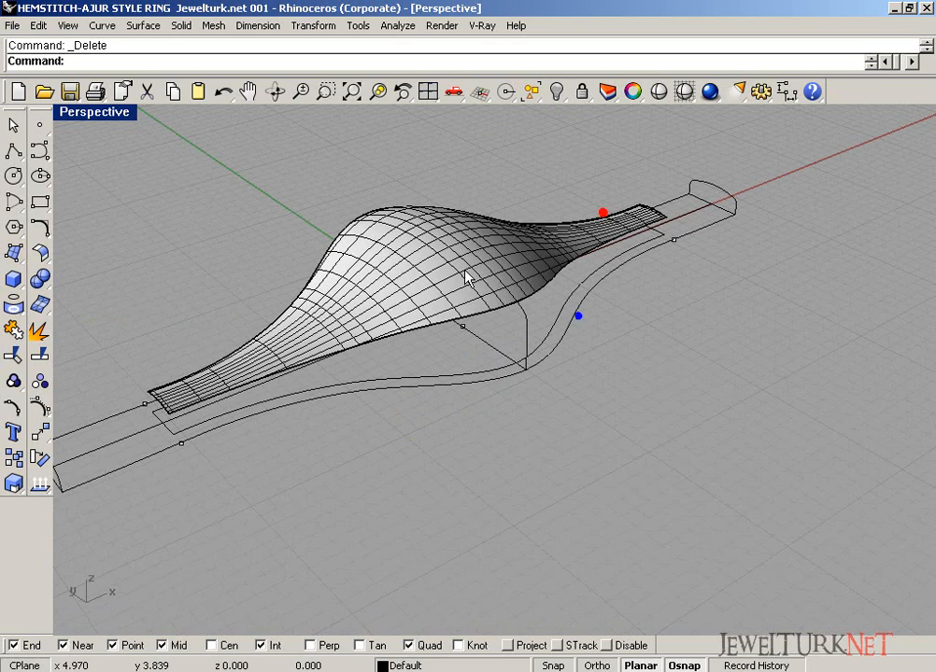
click(467, 278)
right_drag(464, 264, 390, 287)
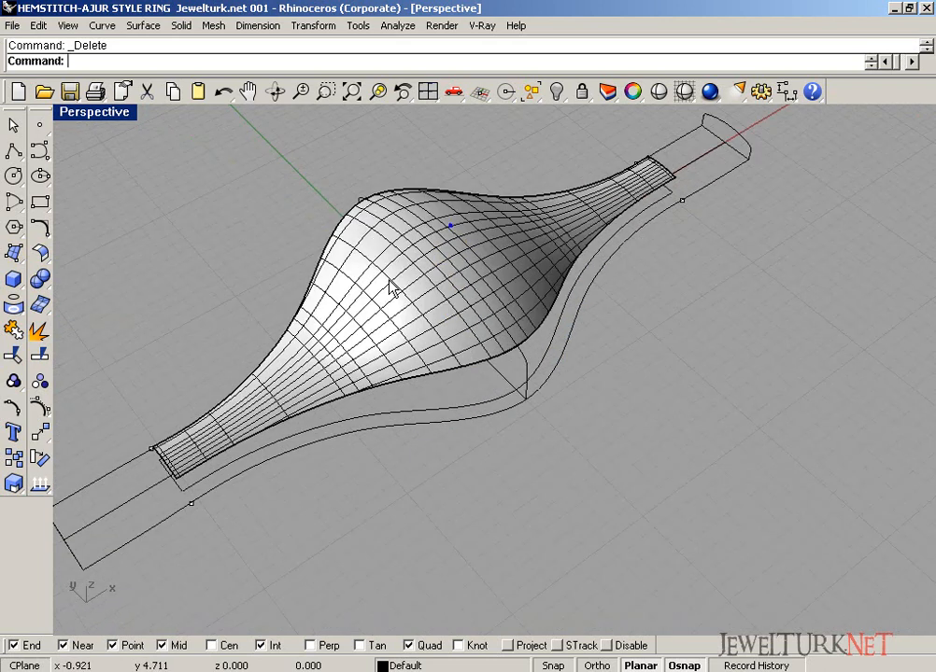
Shrink the trimmed domed surface to its trimmed edges and save the model
click(45, 254)
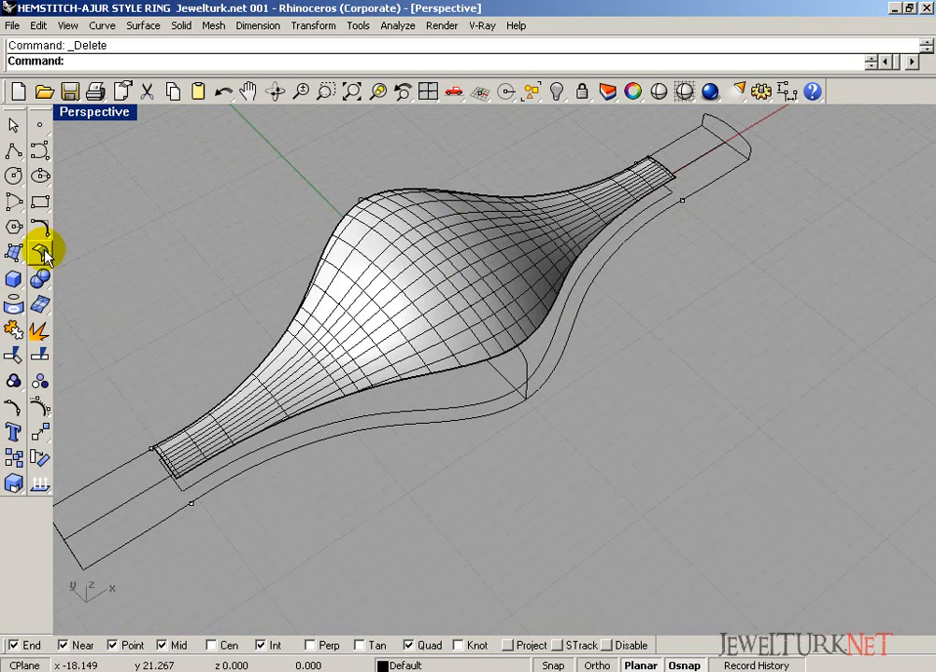
drag(63, 248, 126, 193)
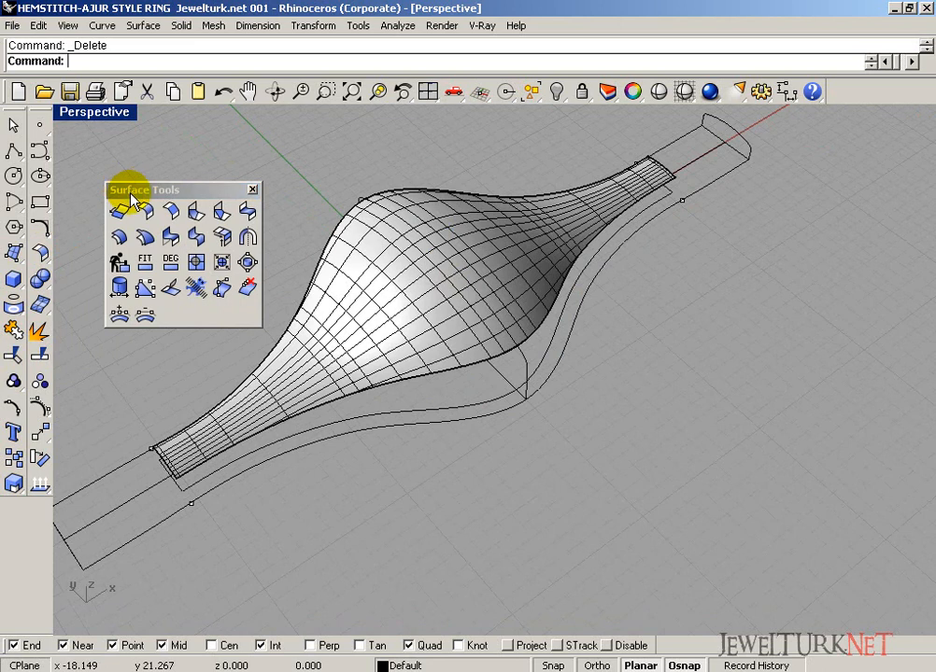
click(228, 264)
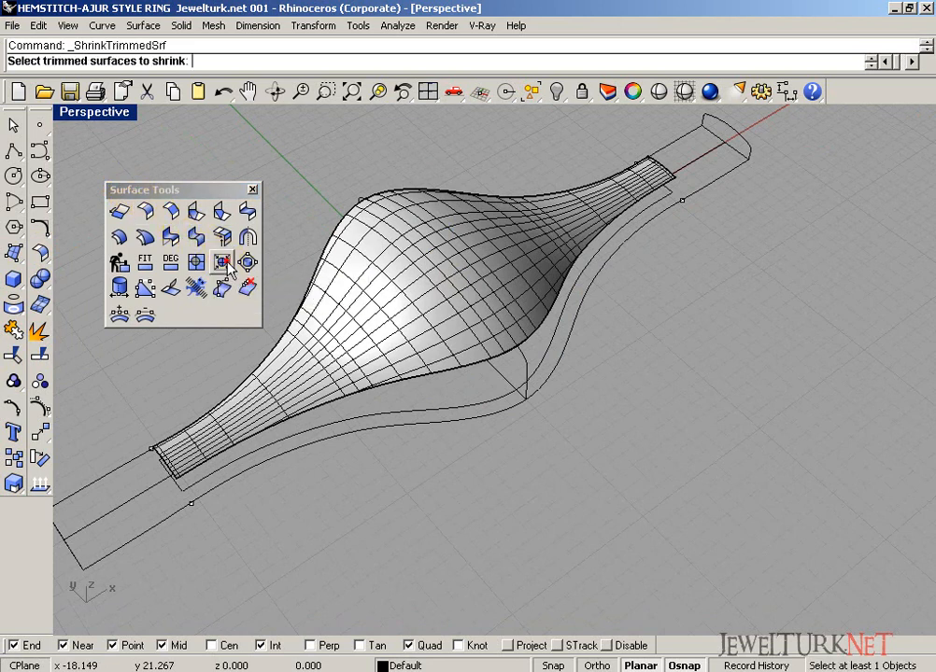
click(412, 262)
right_click(411, 258)
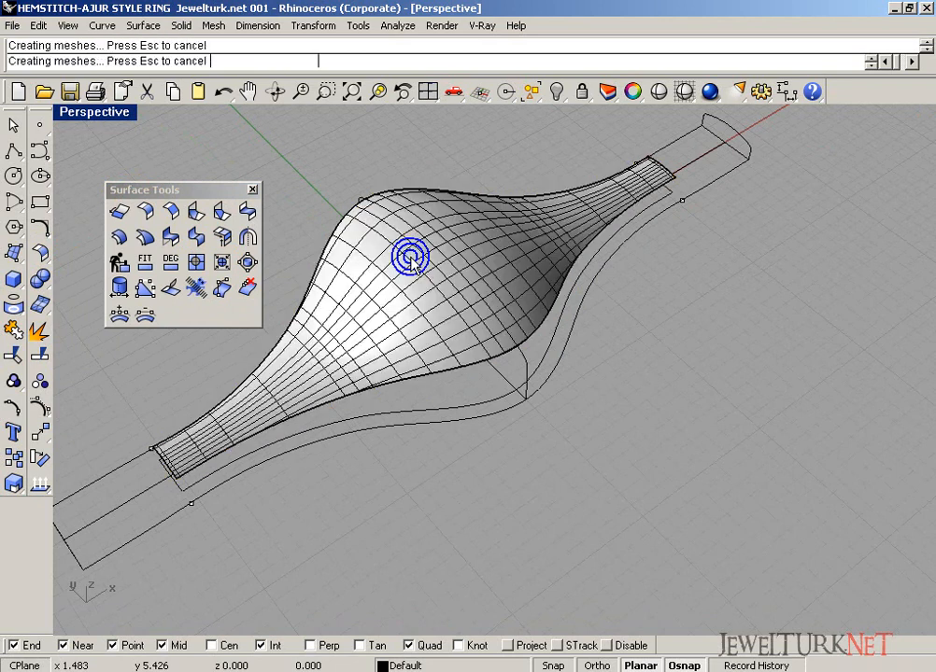
click(253, 190)
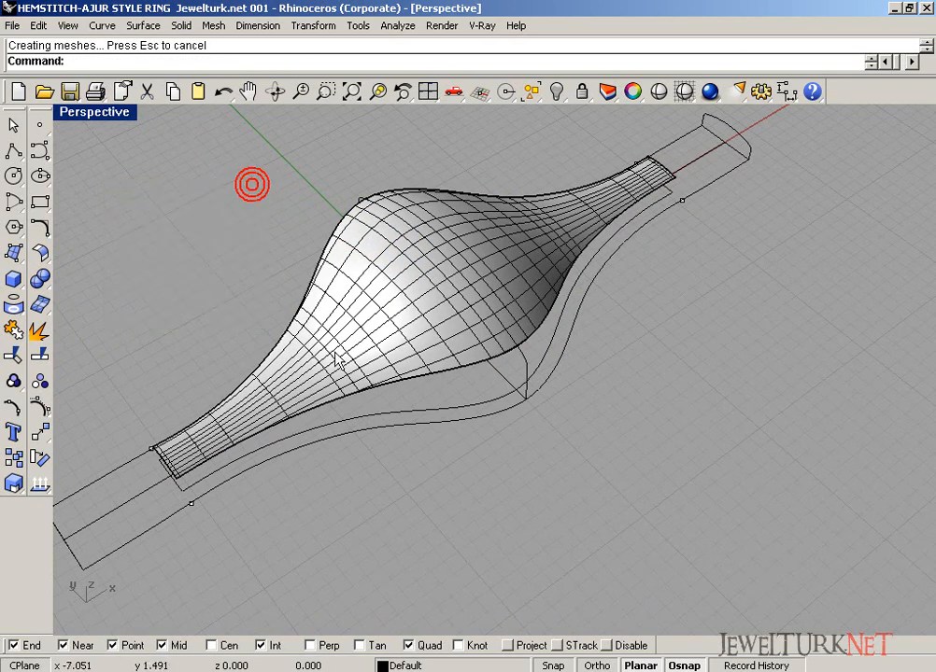
right_drag(250, 184, 367, 343)
scroll(238, 195, down, 4)
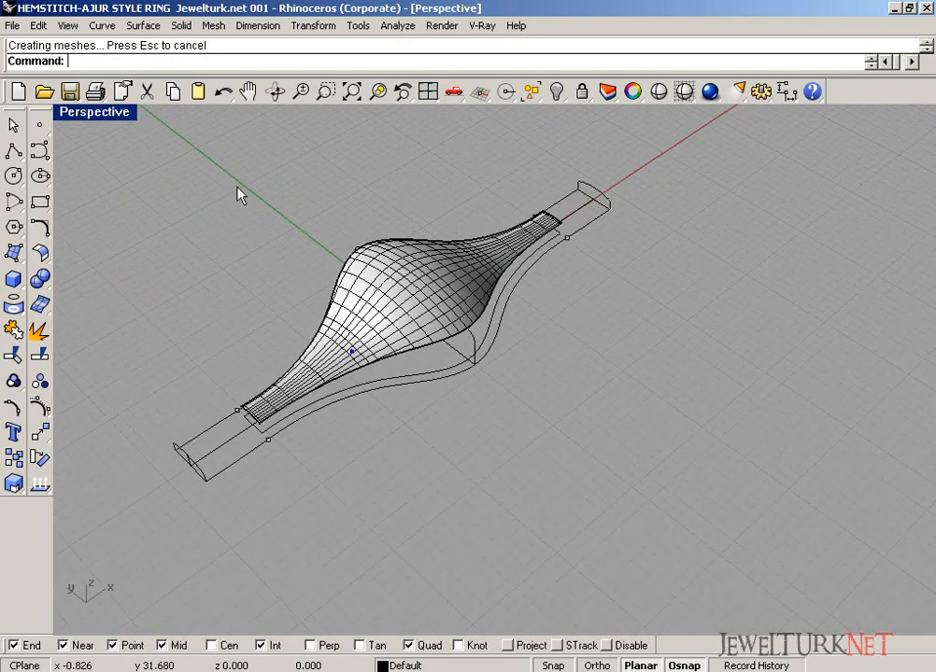
click(70, 91)
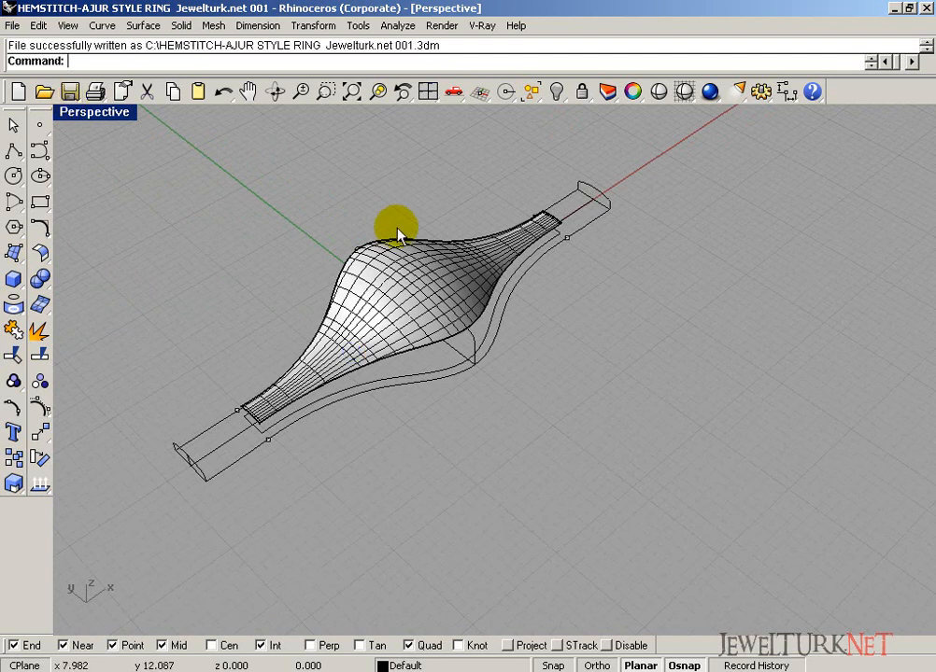
Switch to the yedek dosya file and examine the openwork pattern's inner ovals and outer outline
shift+right_drag(396, 226, 369, 285)
click(369, 343)
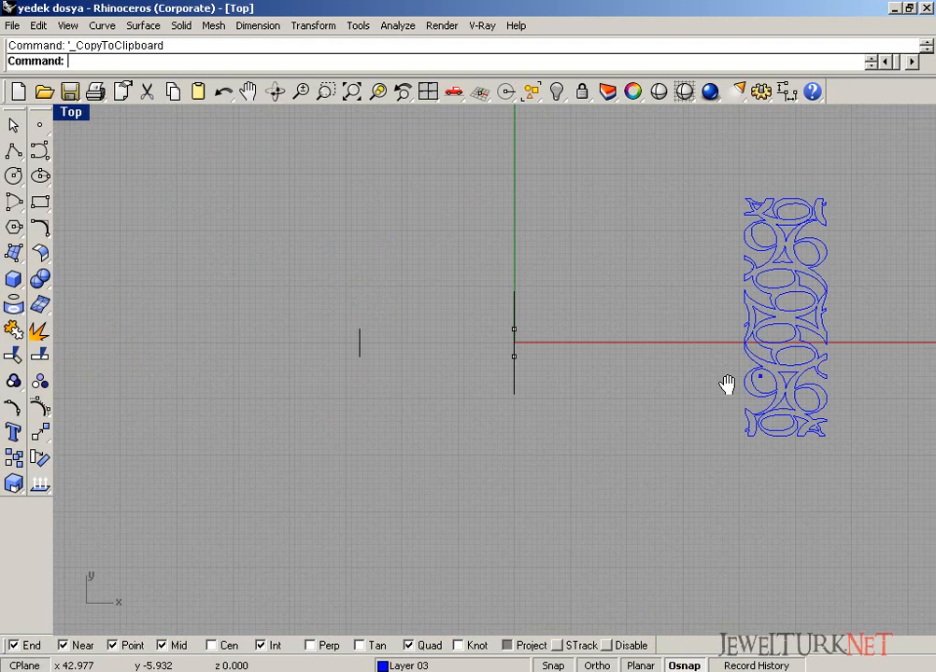
right_drag(728, 385, 493, 402)
scroll(539, 403, up, 4)
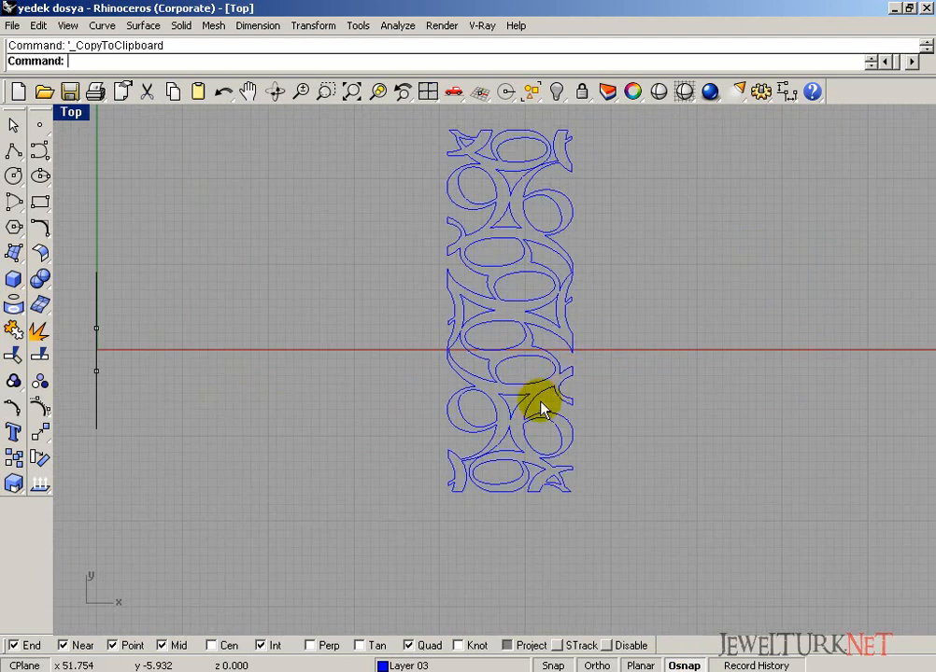
right_drag(564, 376, 473, 408)
scroll(474, 415, up, 6)
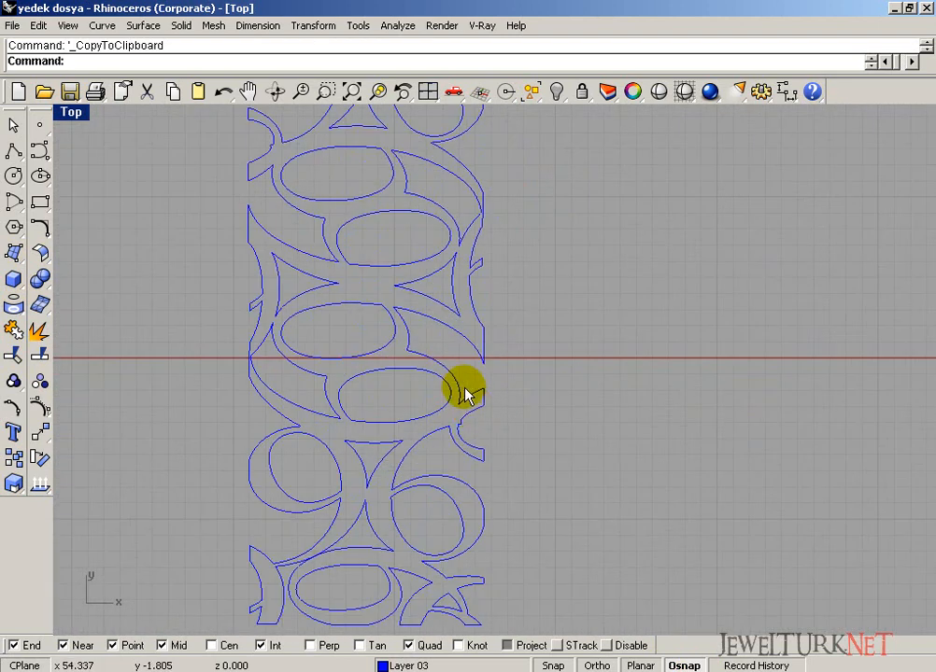
scroll(405, 262, down, 8)
right_drag(404, 251, 418, 297)
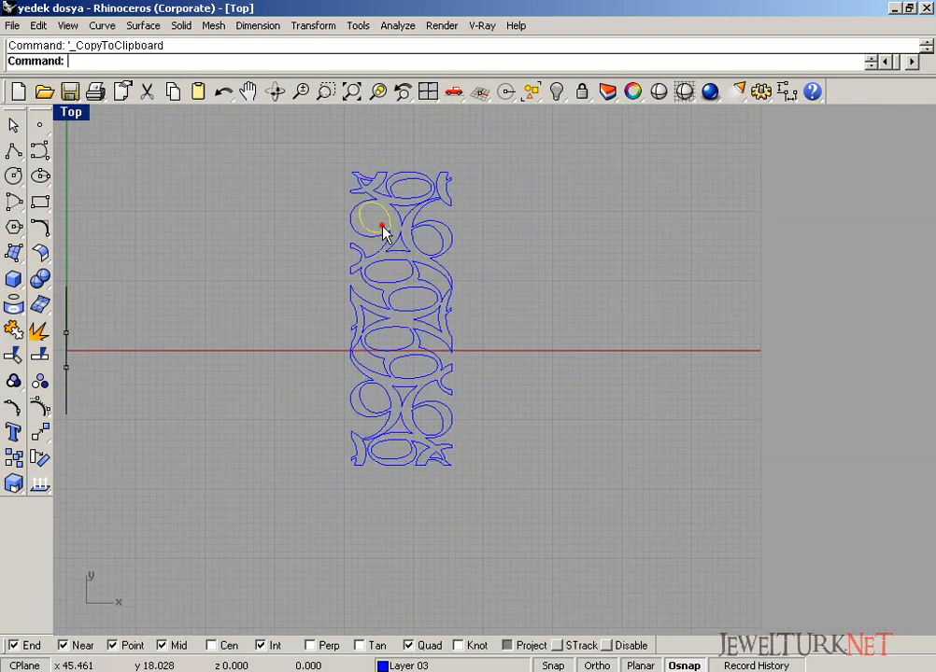
click(365, 229)
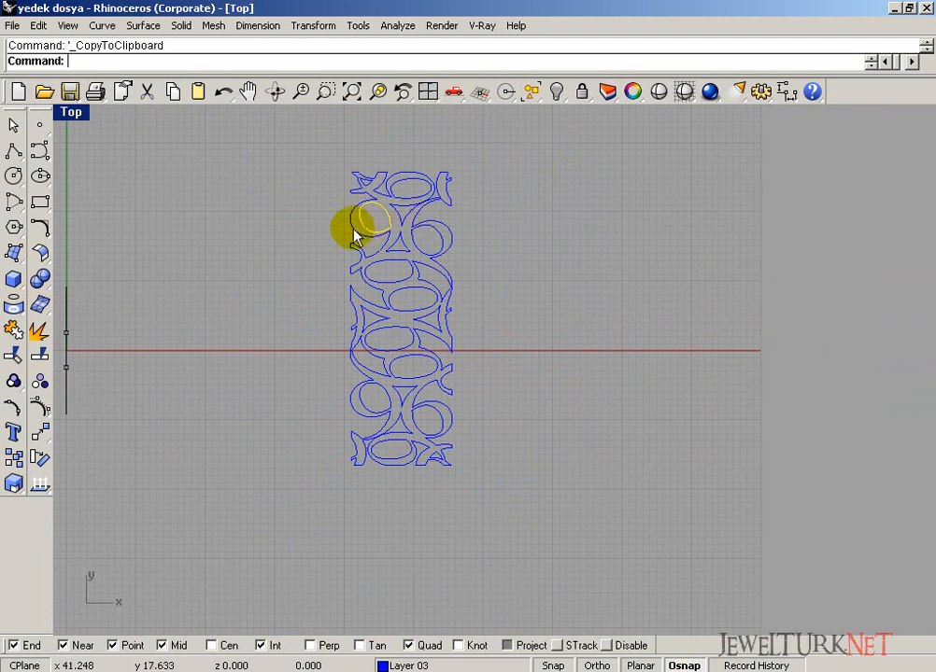
click(354, 233)
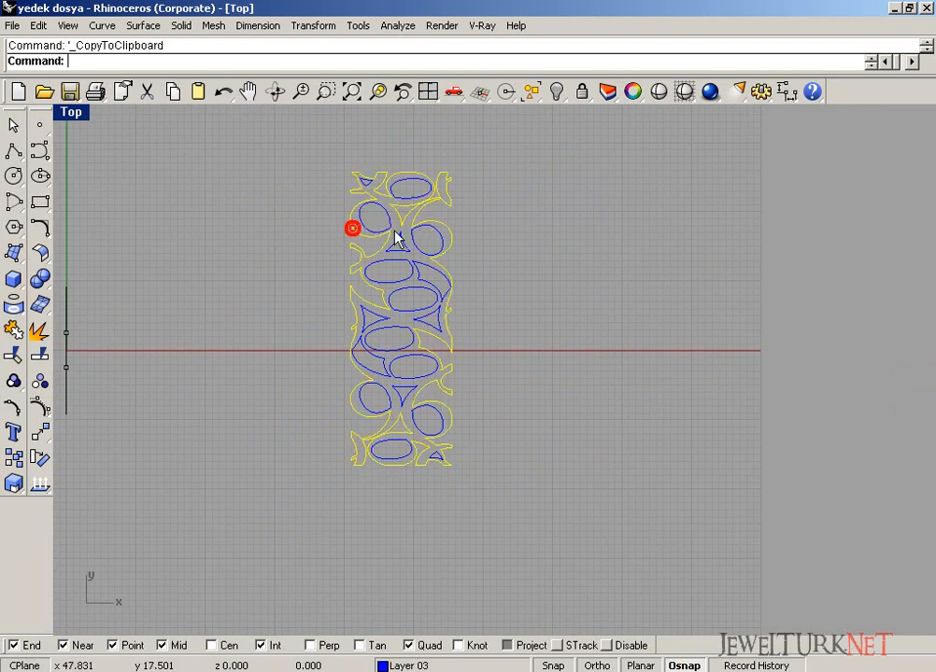
Copy all the blue openwork pattern curves and paste them into the hemstitch ring file
click(309, 150)
drag(307, 138, 523, 517)
key(ctrl+c)
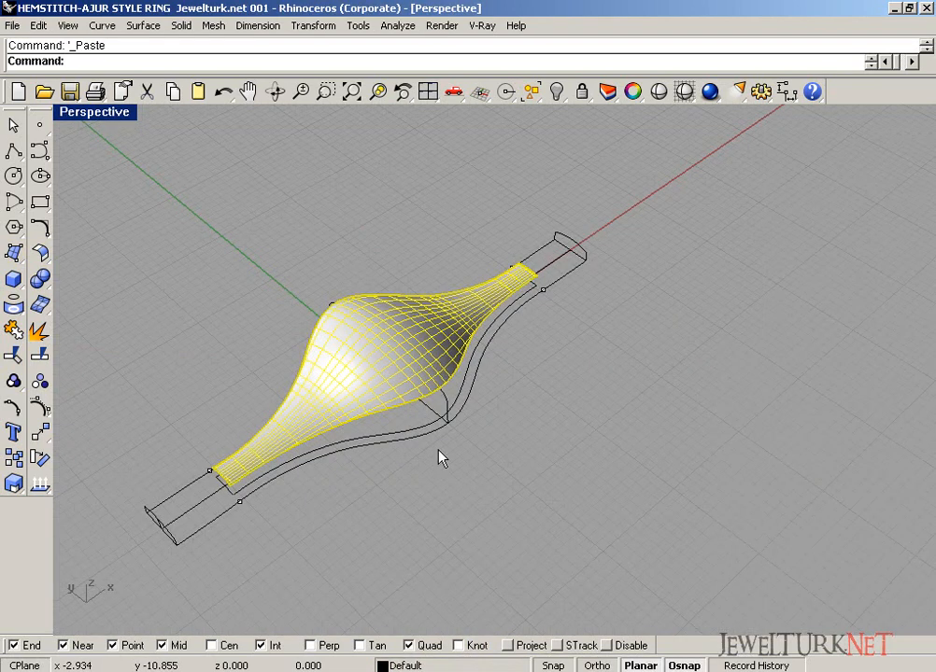
click(442, 458)
right_drag(451, 262, 652, 263)
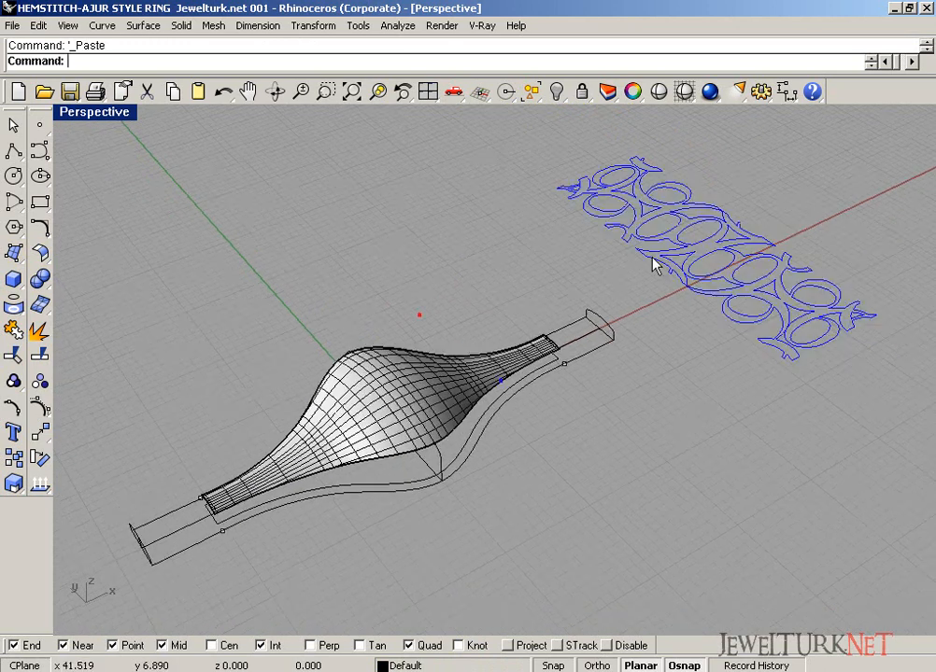
Create flat UV curves from the domed surface and select the inner boundary curve of the result
click(382, 398)
click(16, 300)
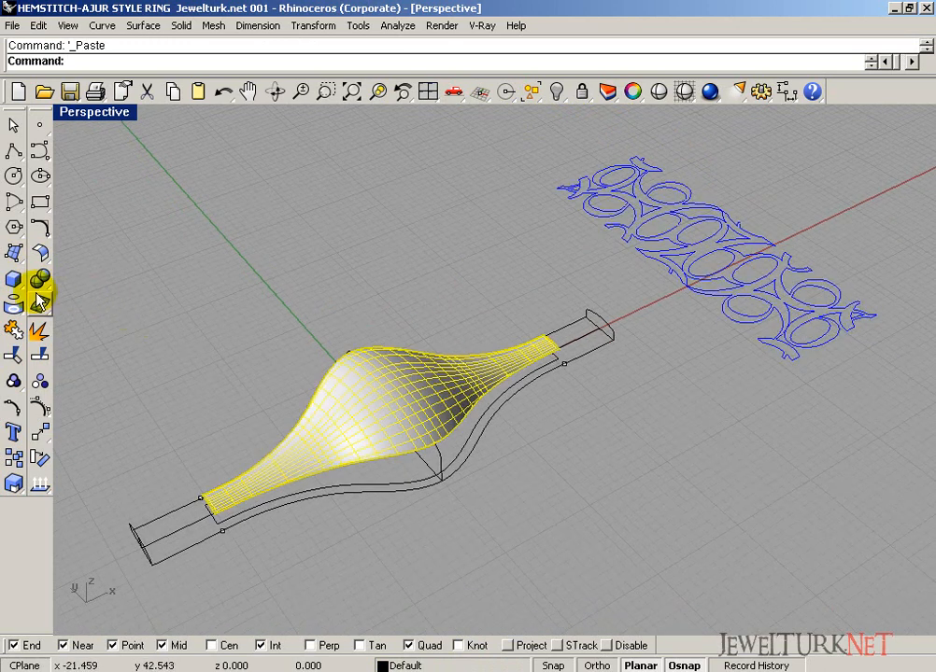
click(119, 374)
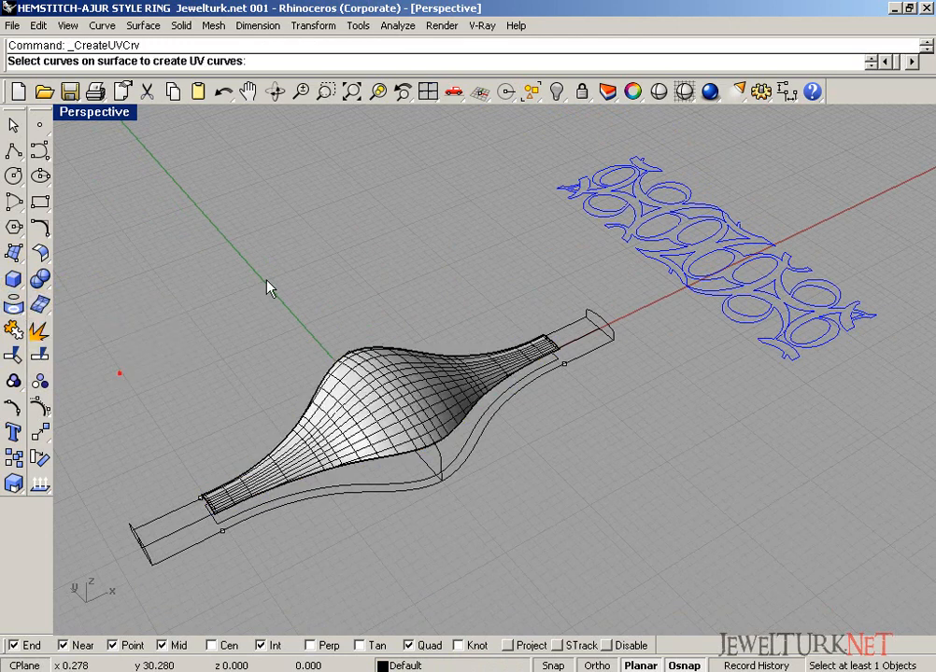
right_click(268, 288)
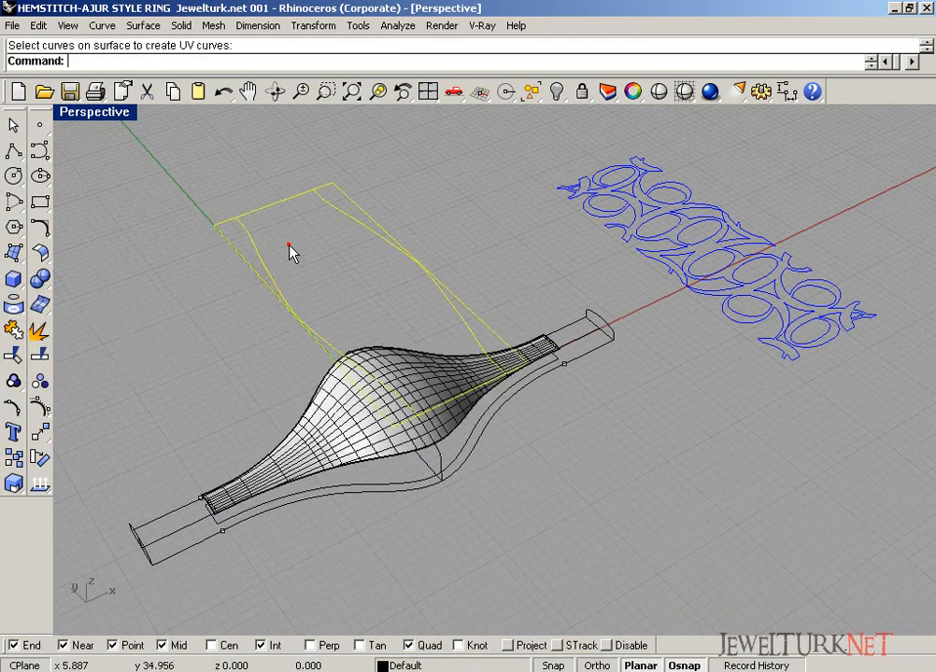
click(229, 246)
click(250, 246)
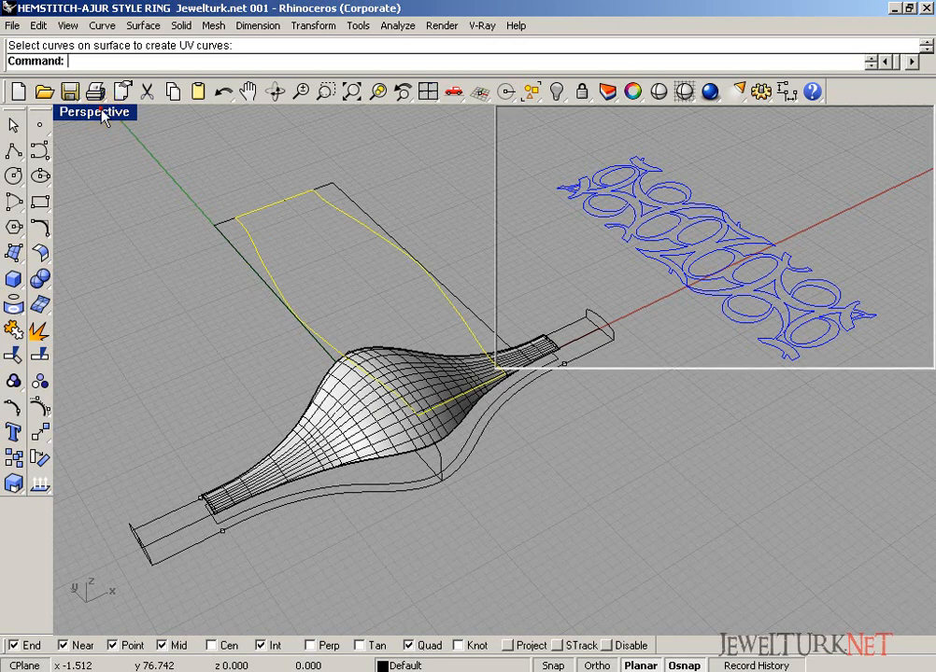
Hide the domed surface together with the raised profile curves beneath it
double_click(101, 111)
scroll(168, 187, down, 10)
right_drag(220, 193, 224, 264)
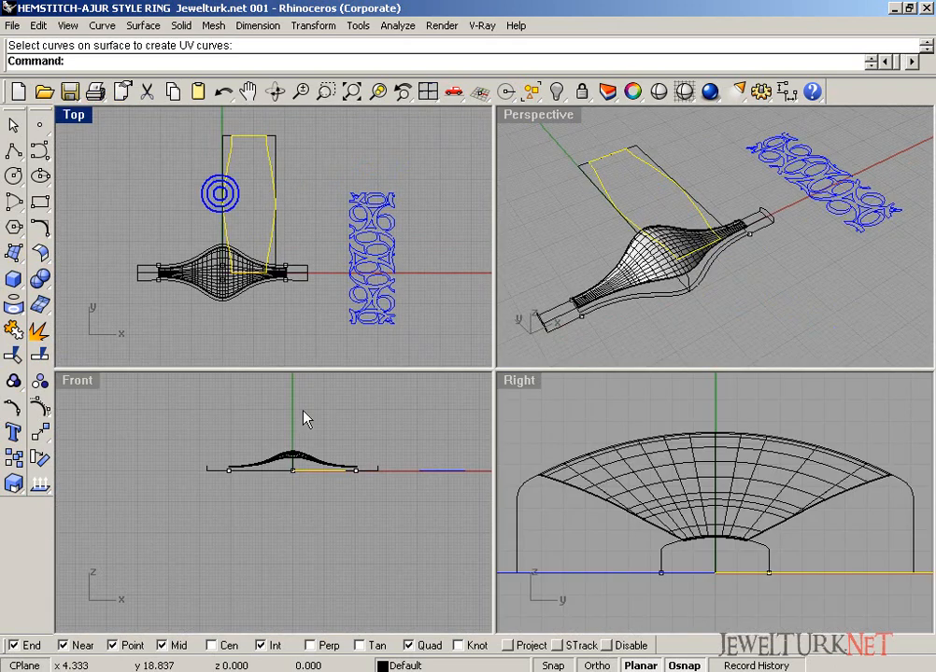
drag(370, 426, 275, 460)
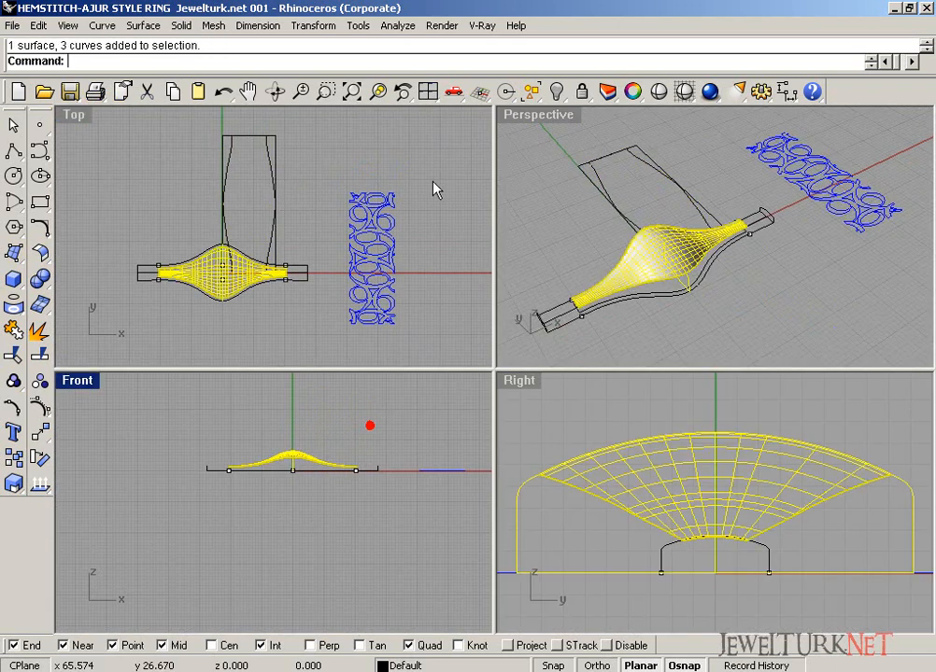
click(556, 92)
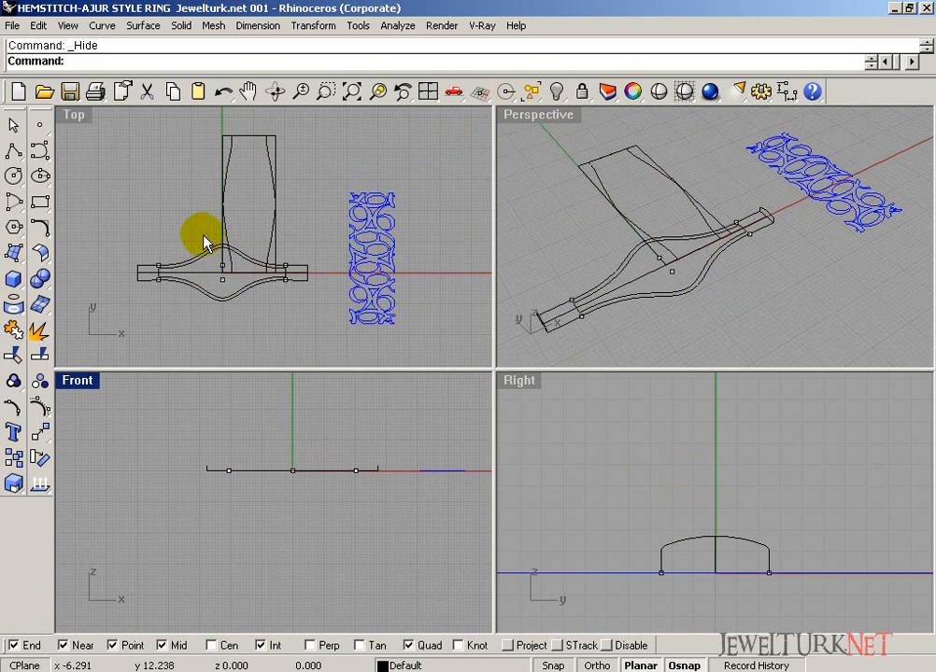
Move the ring's frame and band outline curves to Layer 04 and turn that layer off
drag(208, 245, 140, 324)
shift+drag(300, 312, 295, 317)
shift+drag(158, 250, 125, 319)
key(F3)
click(873, 188)
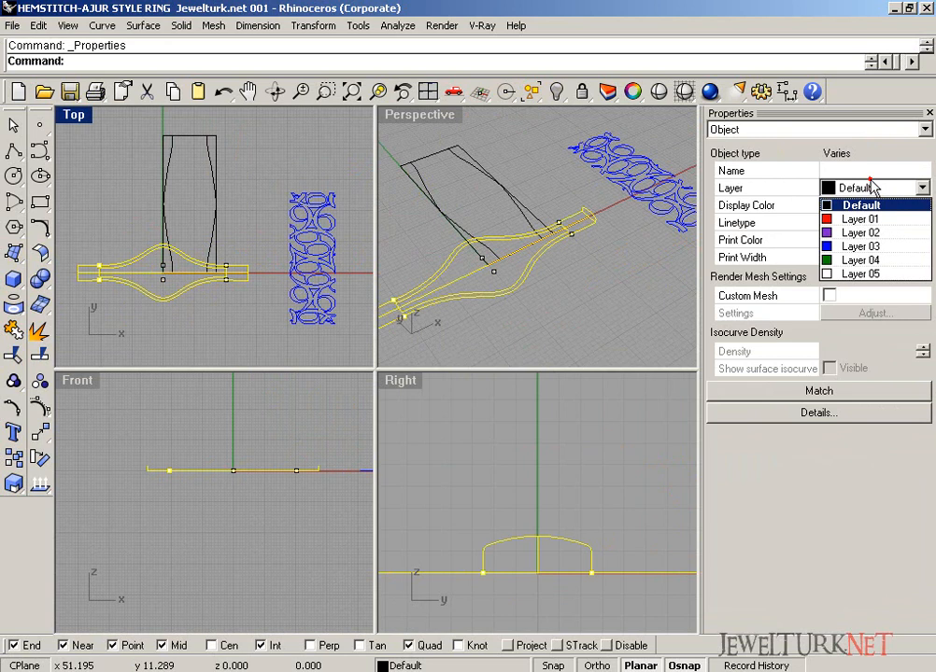
click(864, 260)
click(397, 664)
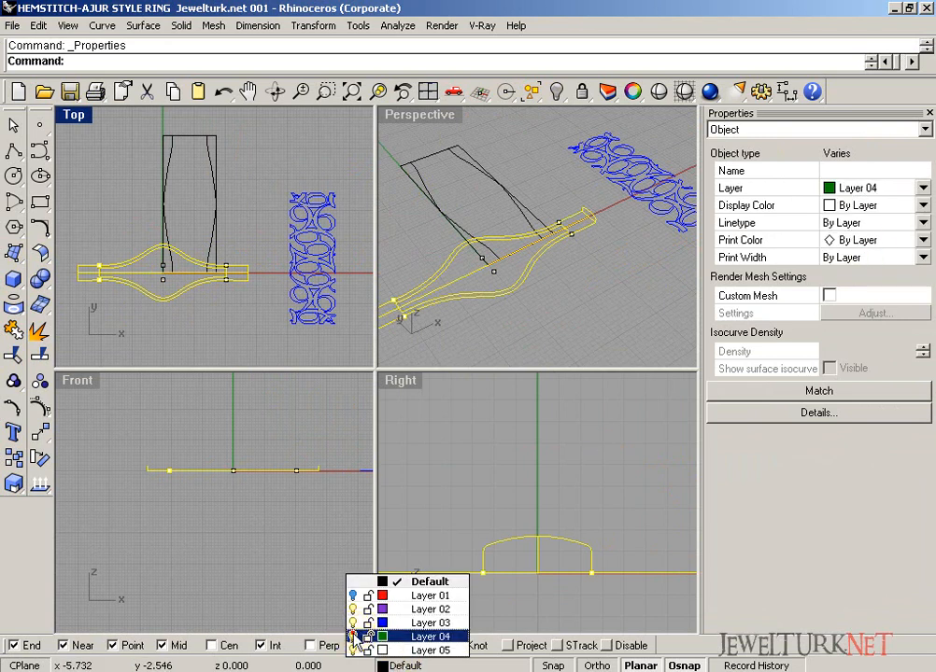
click(353, 637)
Move the whole blue pattern in the Top view so it sits centred inside the flat UV rectangle
click(75, 114)
double_click(75, 114)
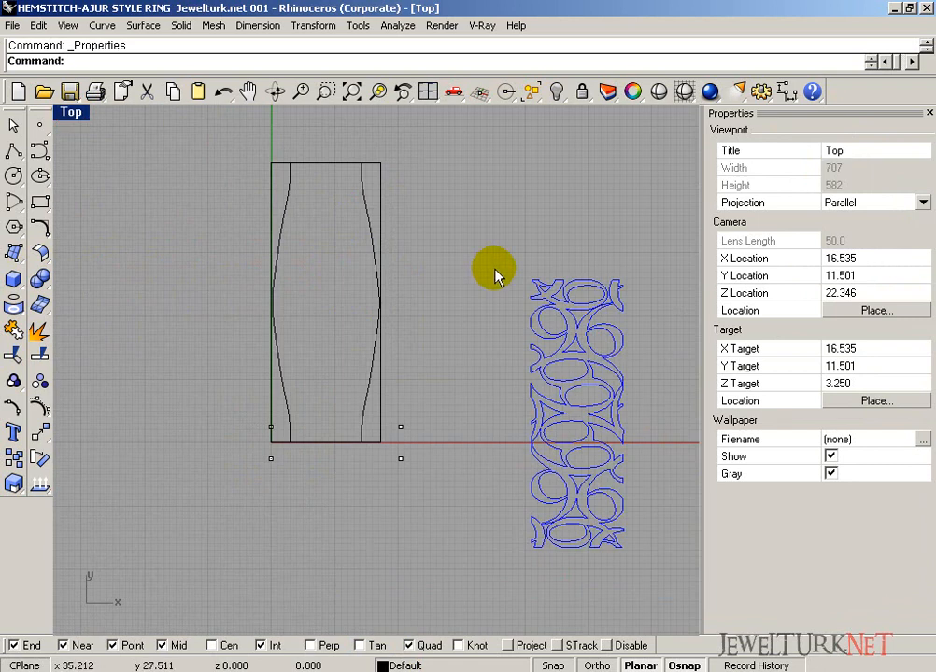
click(929, 113)
drag(641, 221, 783, 583)
drag(711, 359, 464, 250)
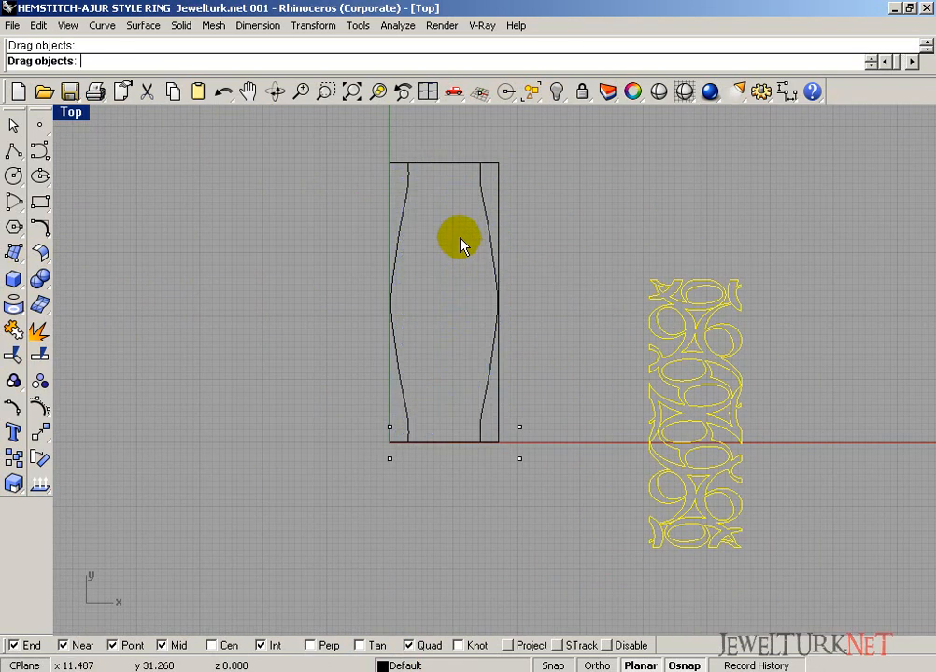
scroll(435, 188, up, 5)
scroll(457, 254, down, 1)
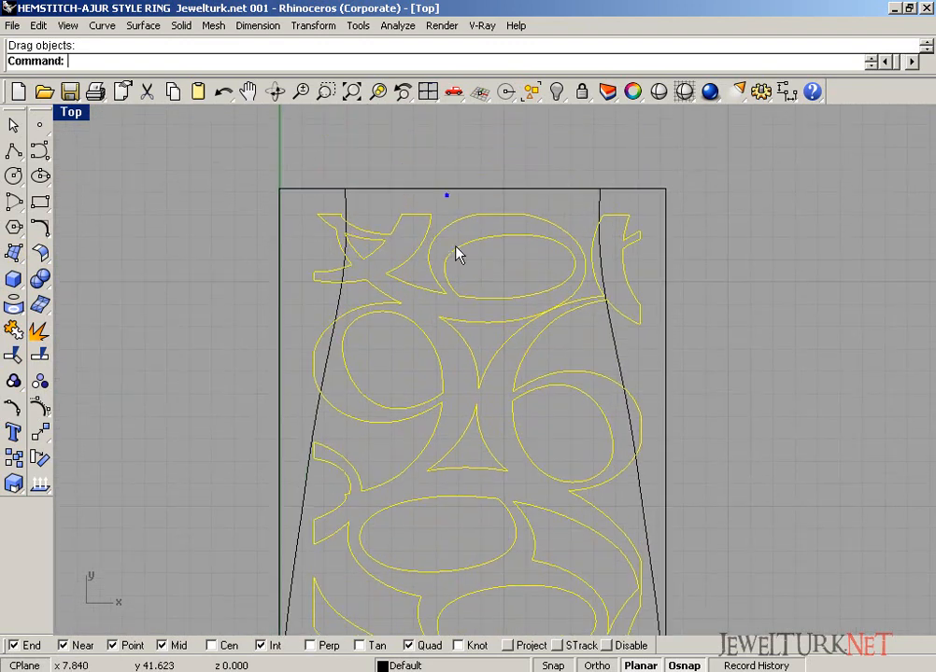
scroll(461, 253, up, 3)
mouse_move(462, 253)
mouse_down()
mouse_move(464, 223)
mouse_move(471, 233)
mouse_up()
scroll(472, 234, down, 8)
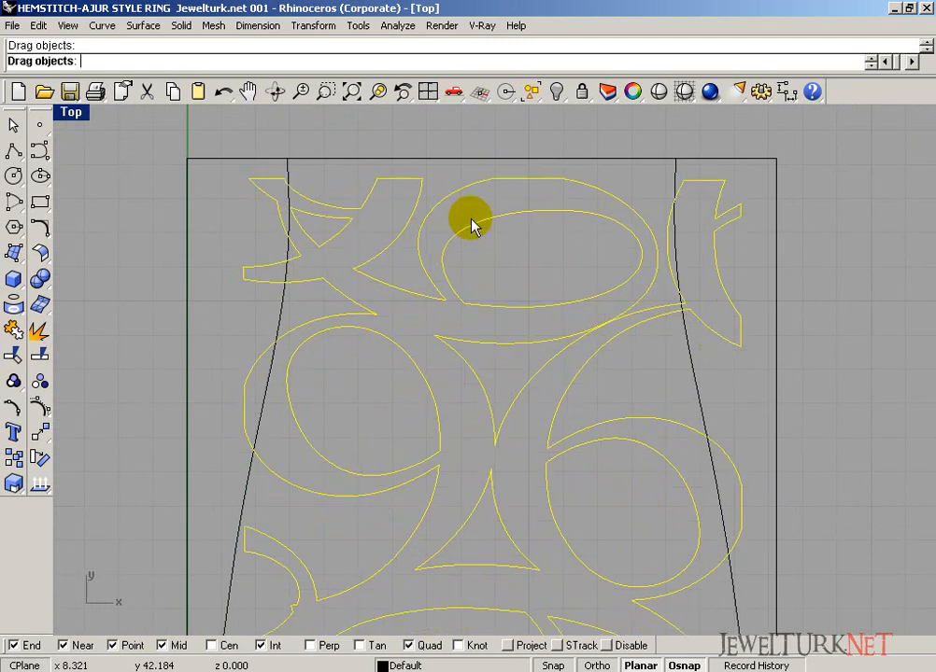
scroll(376, 209, up, 4)
scroll(390, 335, down, 6)
Scale the pattern curves in the plane from about their centre to fill the UV rectangle
click(40, 458)
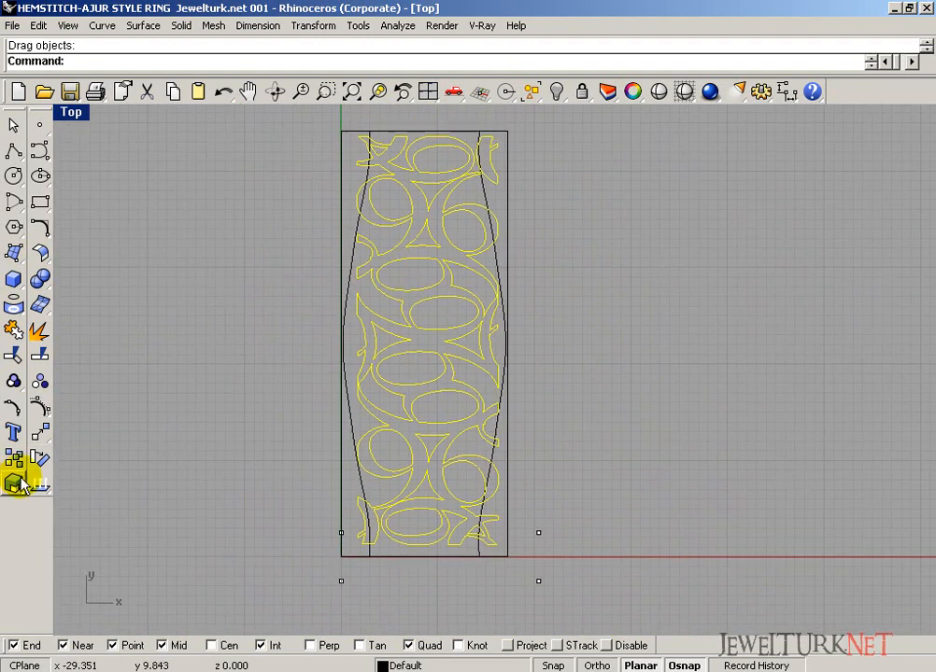
scroll(425, 324, up, 5)
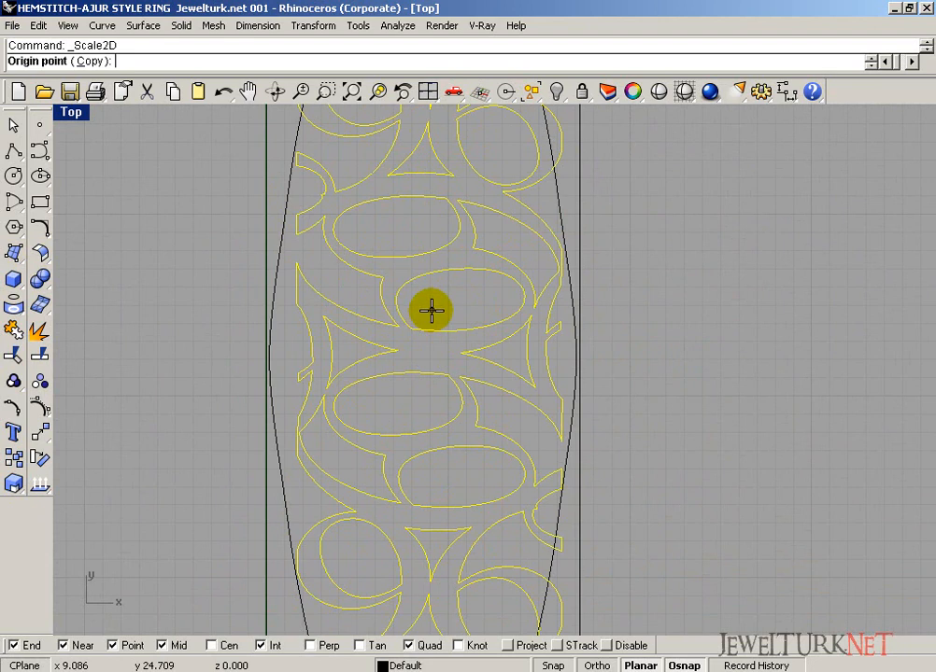
click(432, 311)
scroll(561, 373, down, 3)
click(669, 428)
click(671, 427)
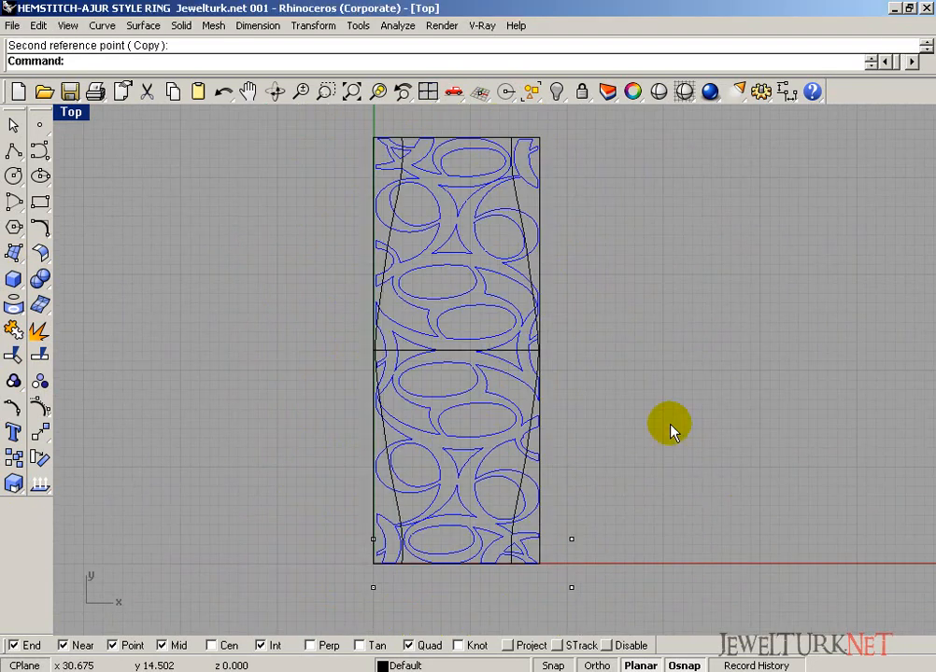
Show the hidden domed surface and its curves again in the Perspective view beside the flat pattern
click(449, 171)
click(560, 220)
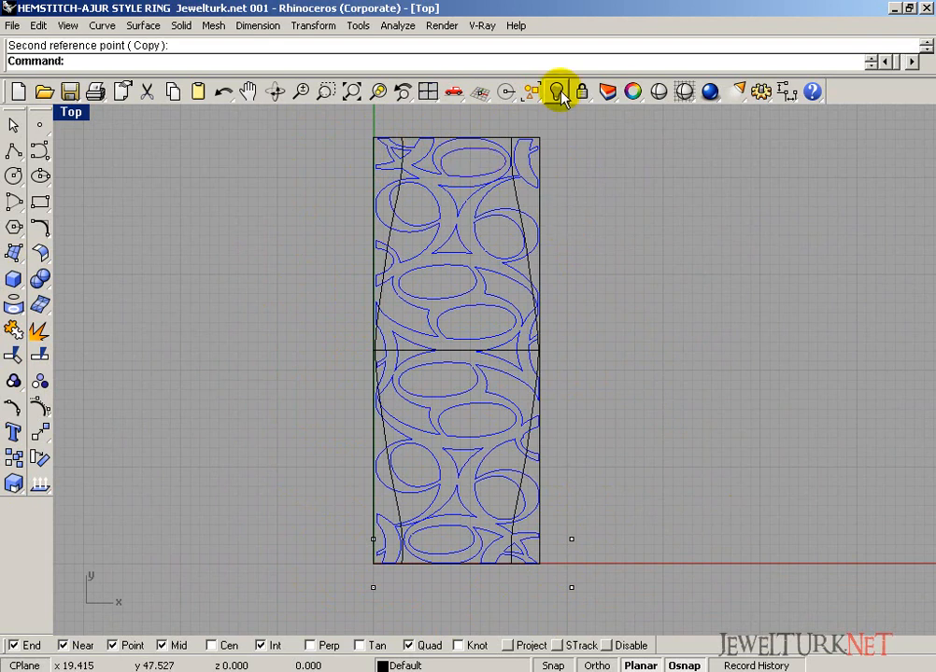
click(428, 91)
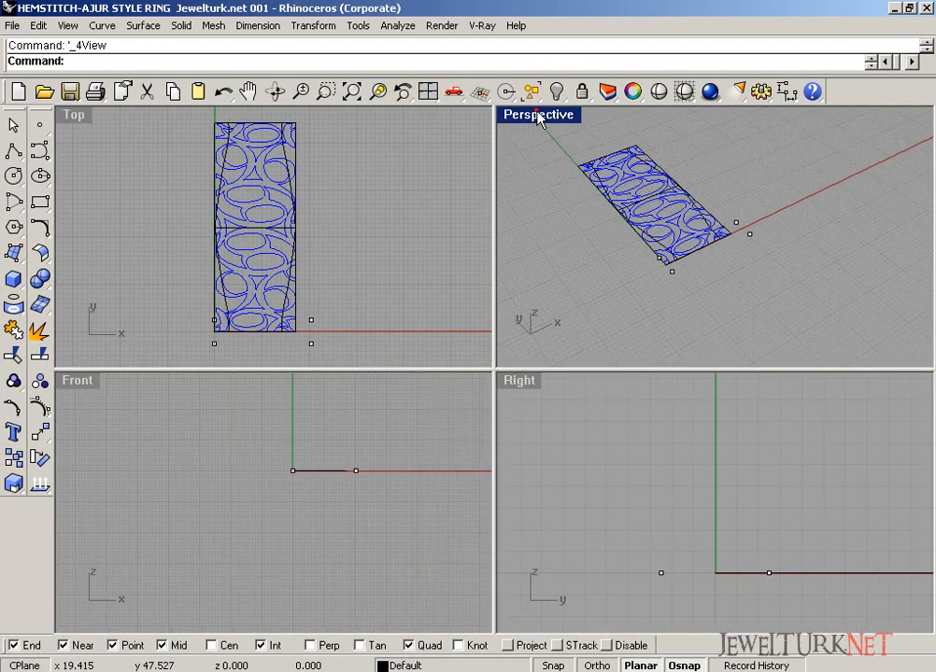
double_click(539, 115)
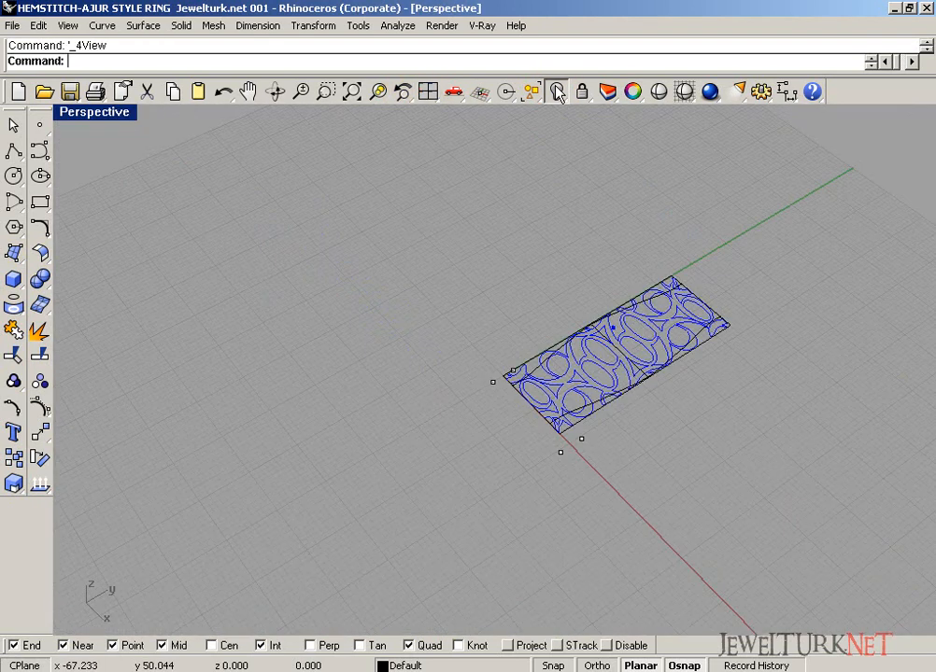
click(556, 90)
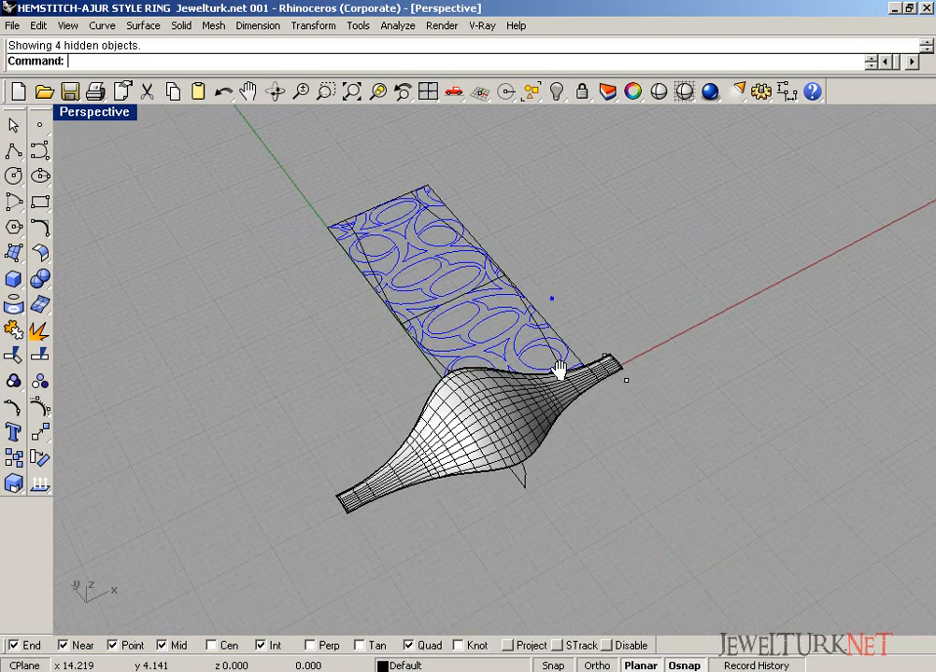
Apply all the flat pattern curves on Layer 03 onto the domed surface with ApplyCrv
right_drag(558, 370, 347, 403)
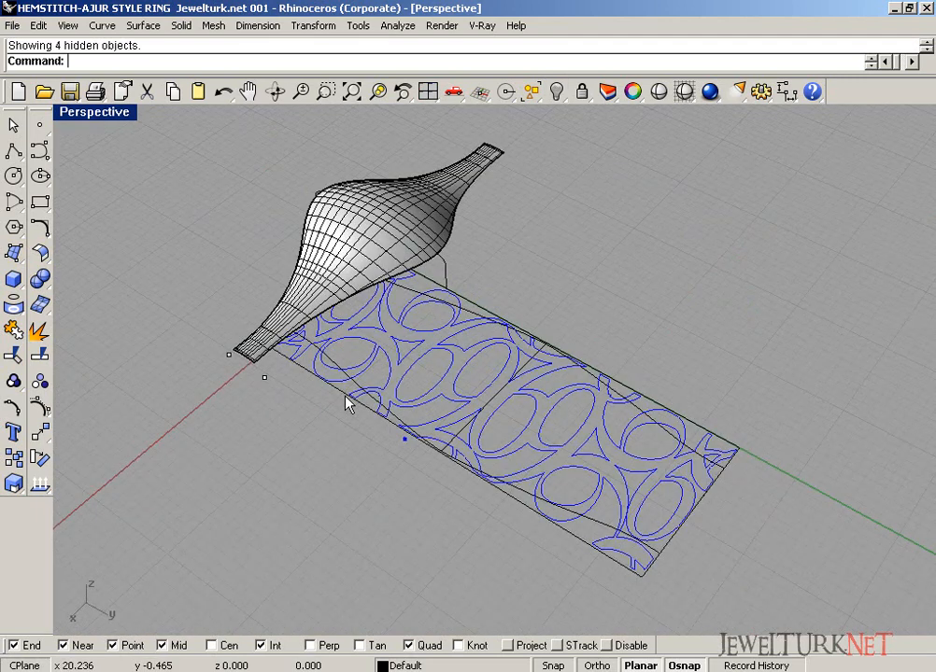
click(16, 307)
drag(61, 300, 120, 177)
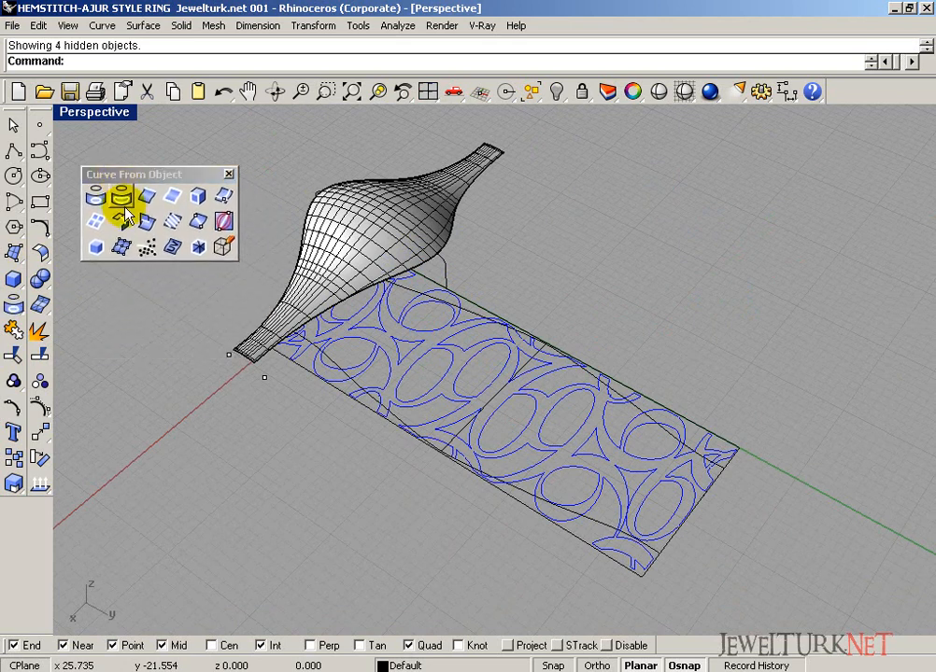
right_click(171, 246)
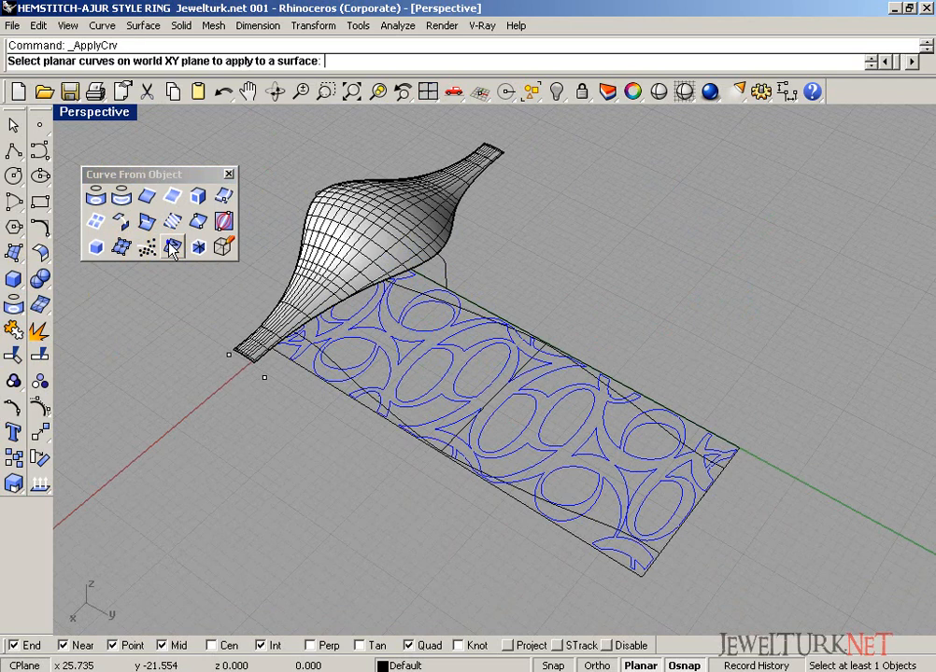
click(397, 665)
right_click(405, 623)
click(447, 627)
right_click(449, 420)
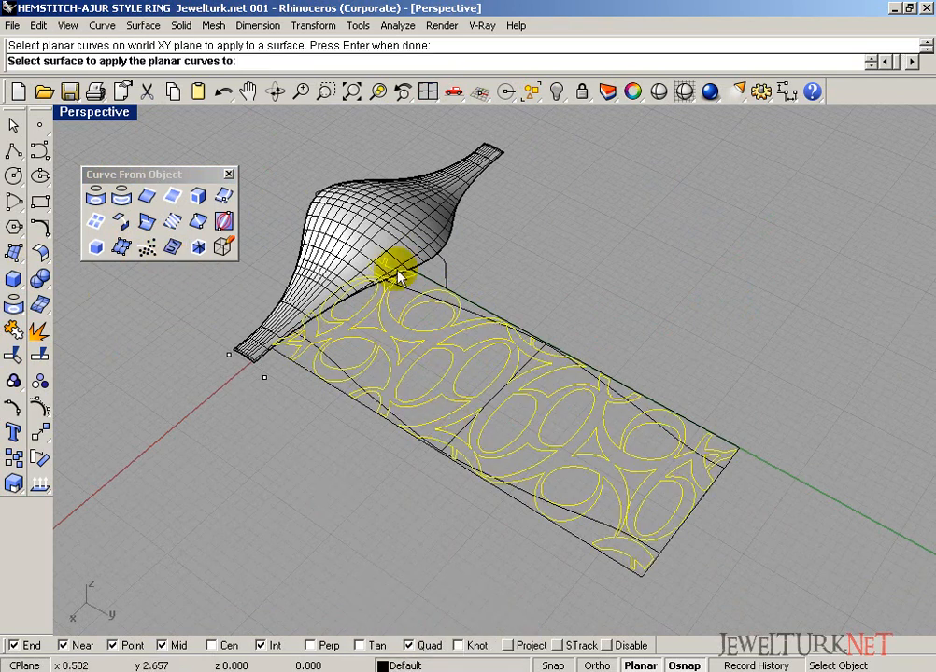
click(382, 237)
right_drag(382, 233, 495, 285)
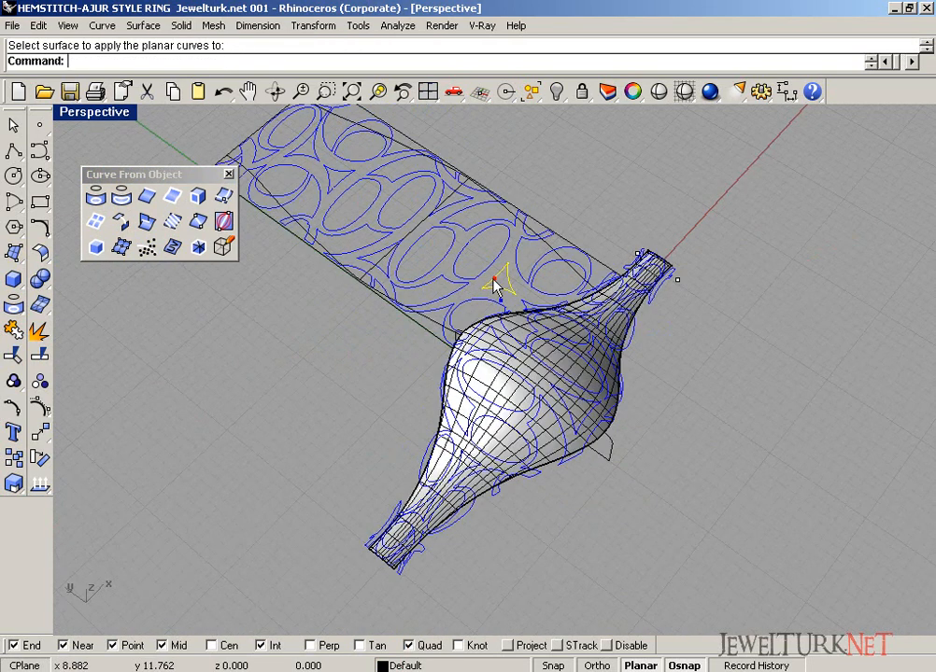
right_drag(518, 410, 597, 343)
Hide the domed surface together with the pattern curves applied to it
click(428, 91)
click(355, 447)
drag(382, 432, 233, 475)
click(556, 90)
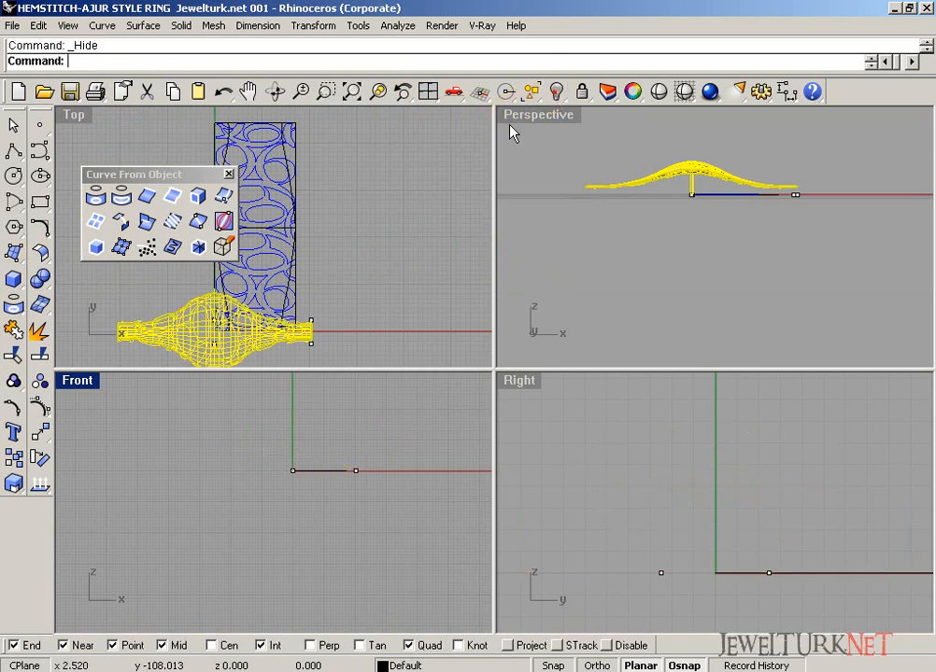
Delete the flat pattern curves on Layer 03 and the flat UV rectangle with its outline curves
click(421, 664)
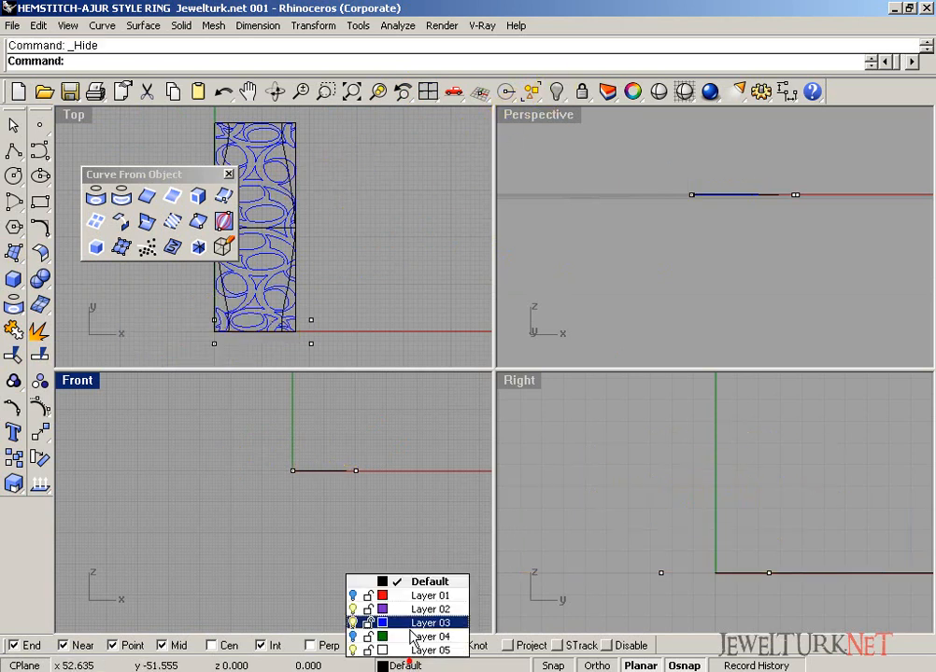
right_click(420, 621)
click(439, 630)
key(Delete)
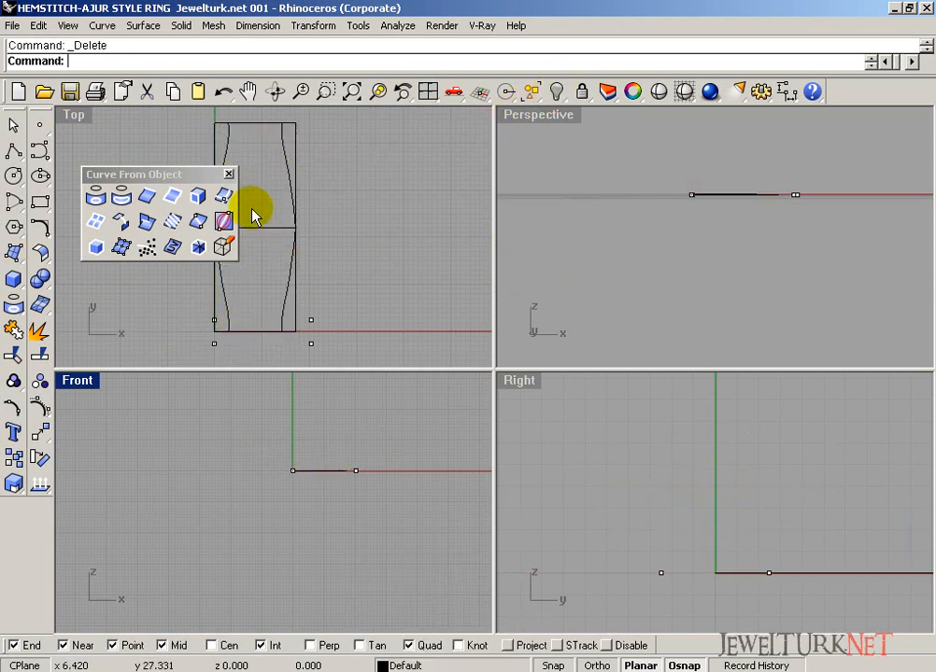
click(228, 174)
drag(352, 141, 150, 332)
key(Delete)
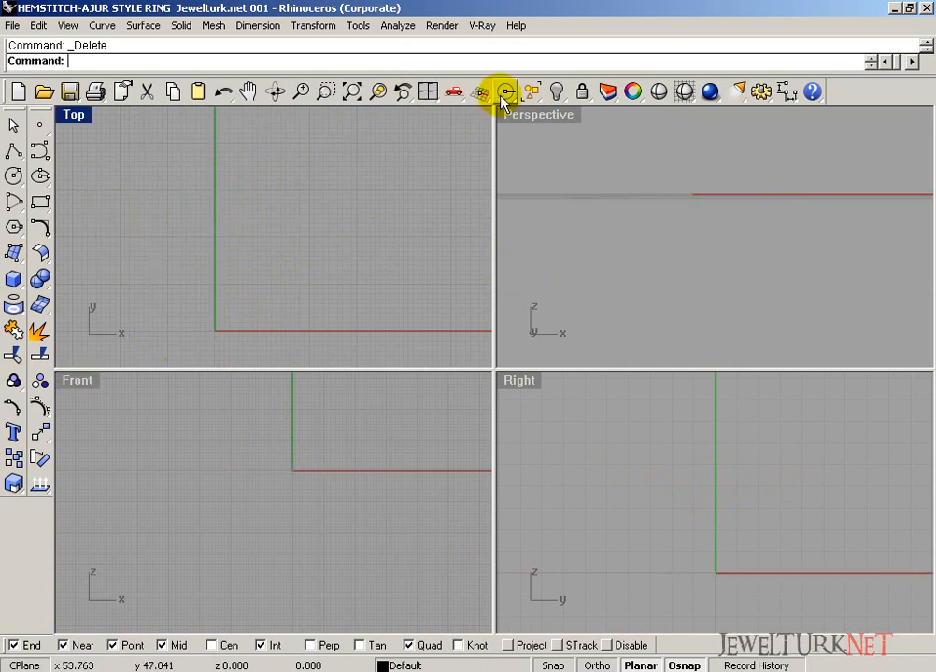
Show the hidden dome and applied curves again in the Perspective view, and turn on Layer 01
right_click(554, 92)
click(529, 170)
double_click(549, 113)
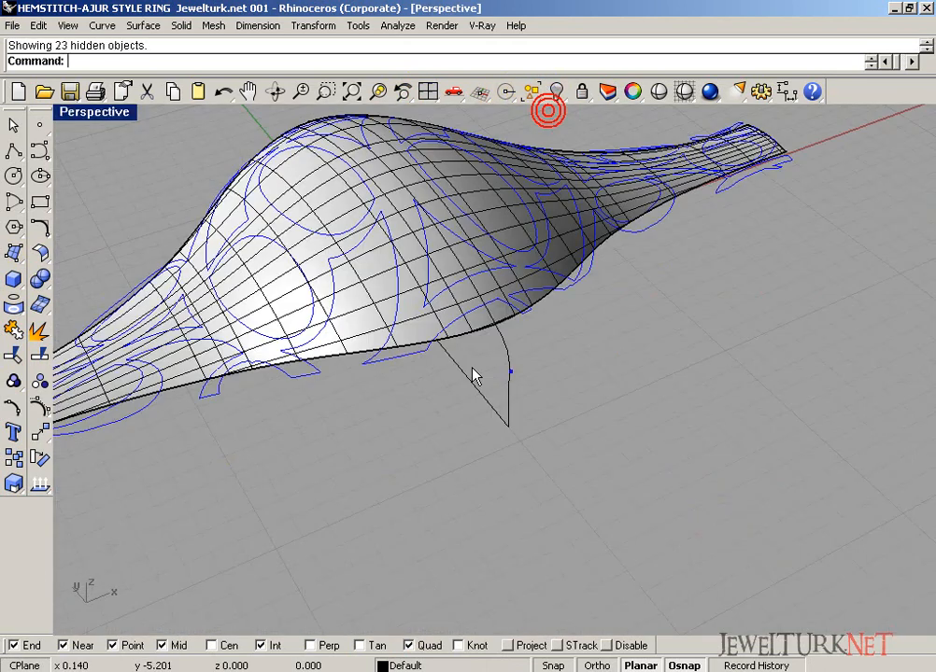
right_drag(473, 376, 520, 297)
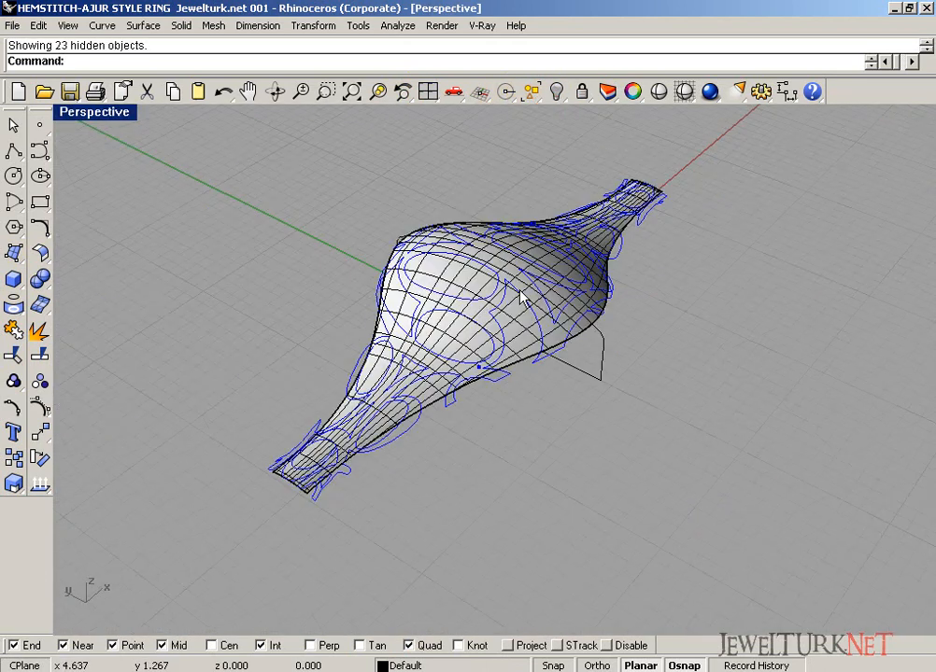
click(405, 666)
click(353, 595)
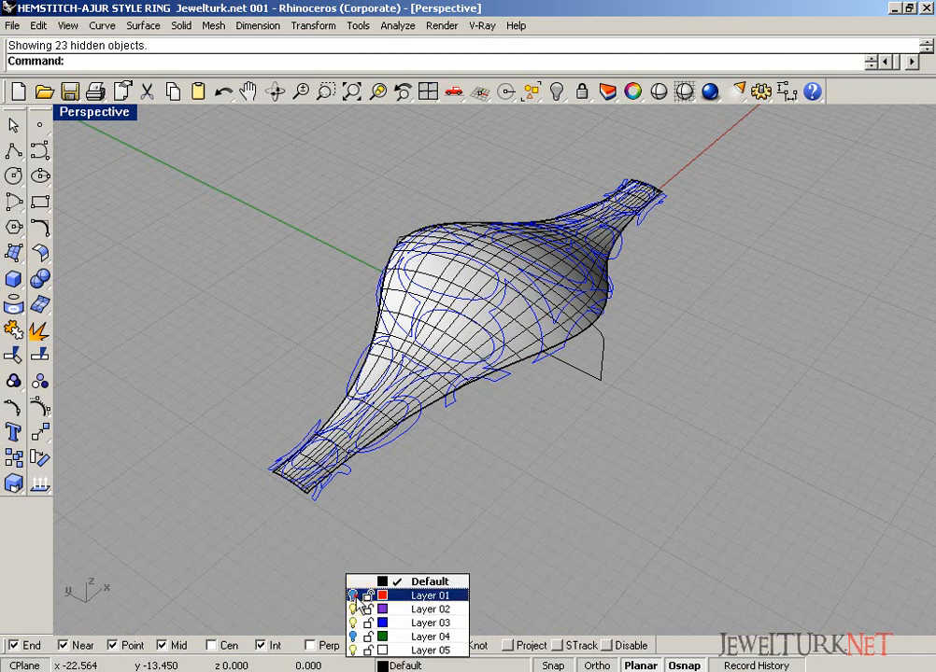
click(354, 594)
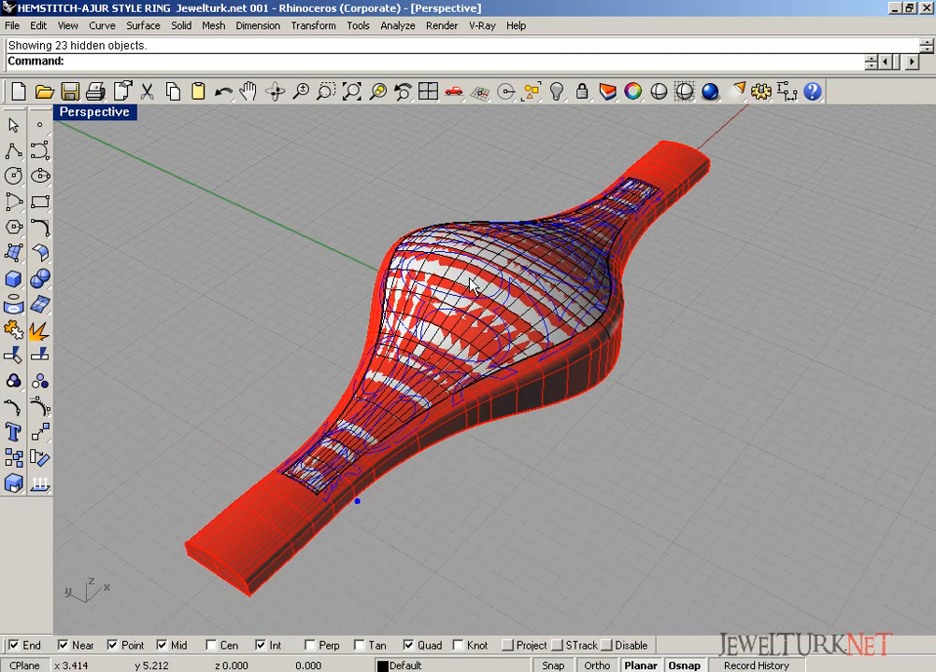
Duplicate the red ring body in place and hide one of the two copies
click(270, 520)
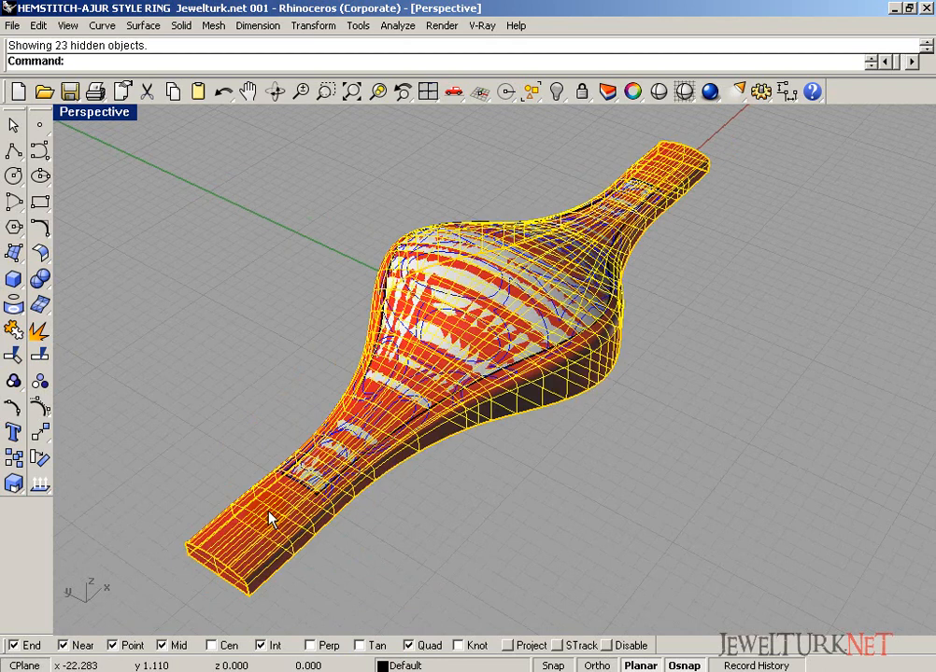
key(ctrl+c)
key(ctrl+v)
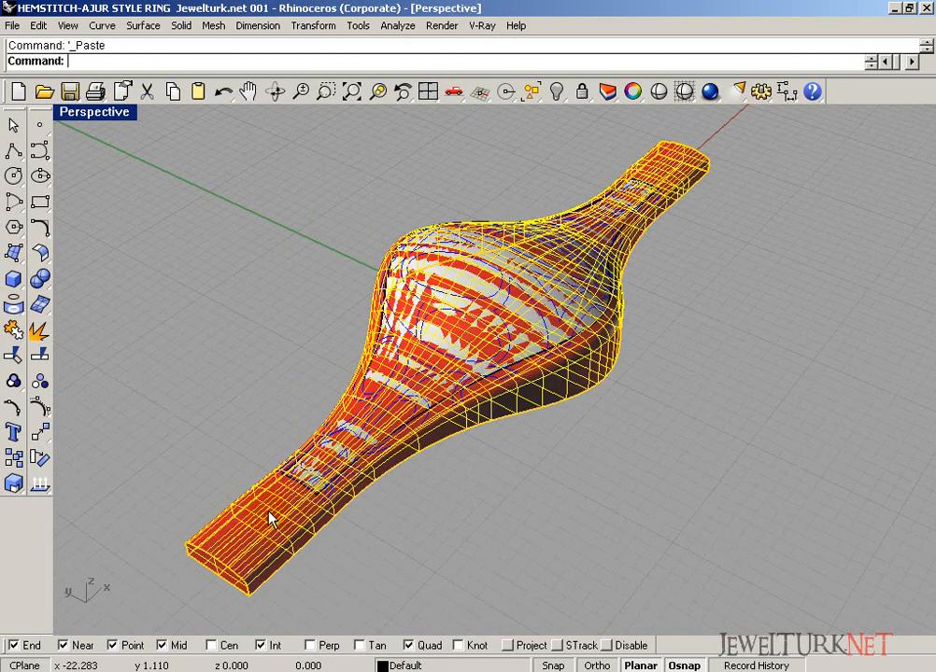
key(ctrl+h)
Explode the remaining red ring body and delete the cap surface at its near end
click(269, 518)
right_drag(238, 420, 308, 520)
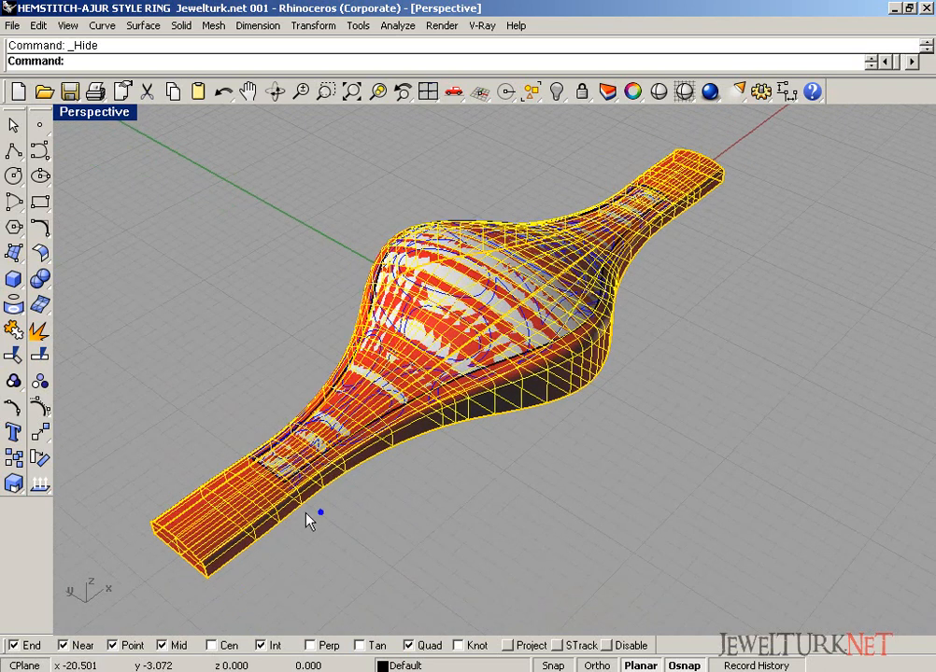
click(41, 334)
click(165, 552)
click(220, 589)
key(Delete)
click(184, 563)
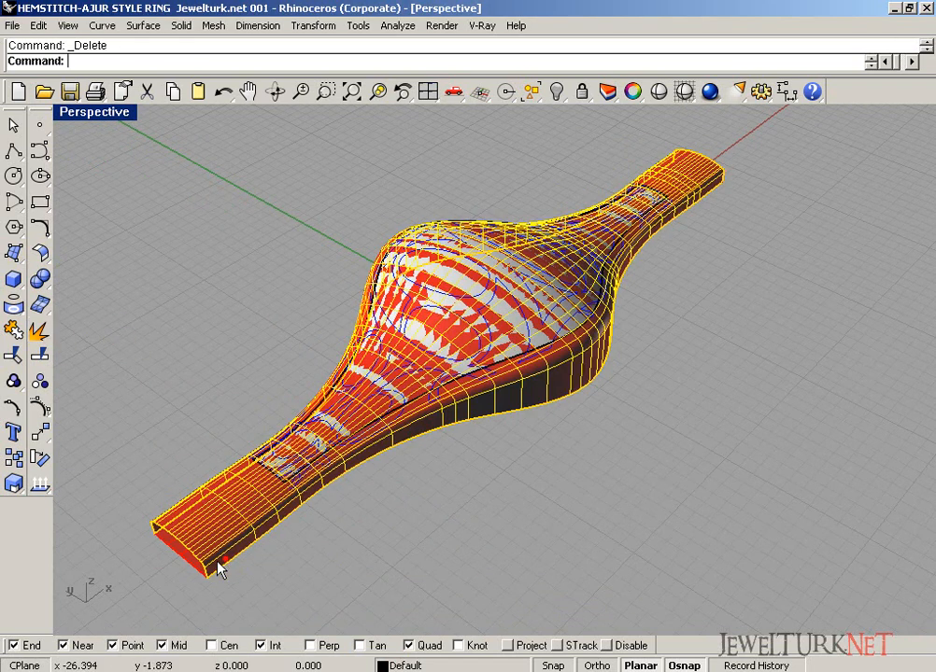
click(184, 563)
click(221, 597)
key(Delete)
click(174, 551)
key(Delete)
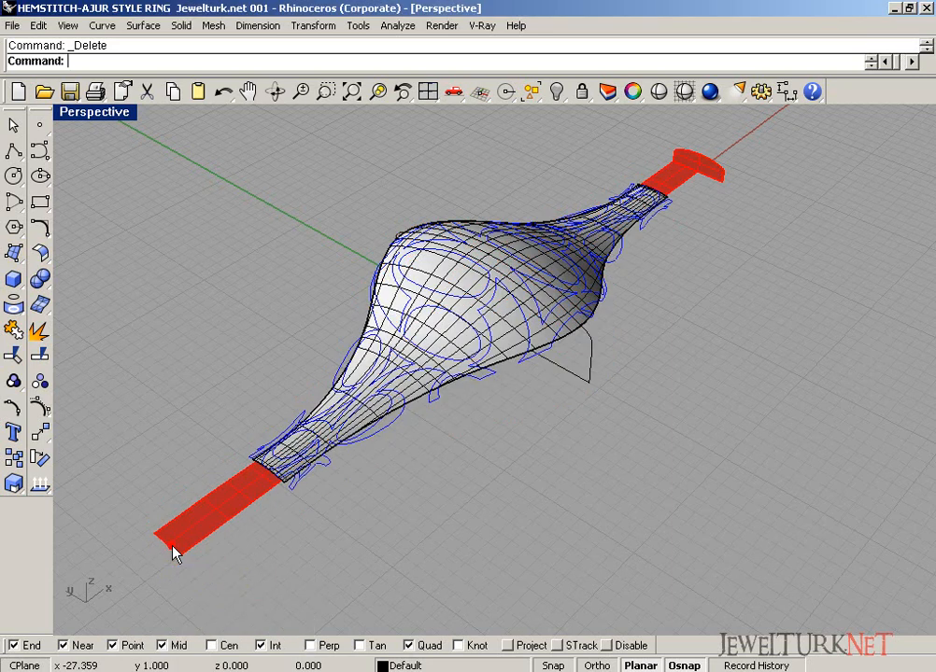
click(173, 550)
key(ctrl+z)
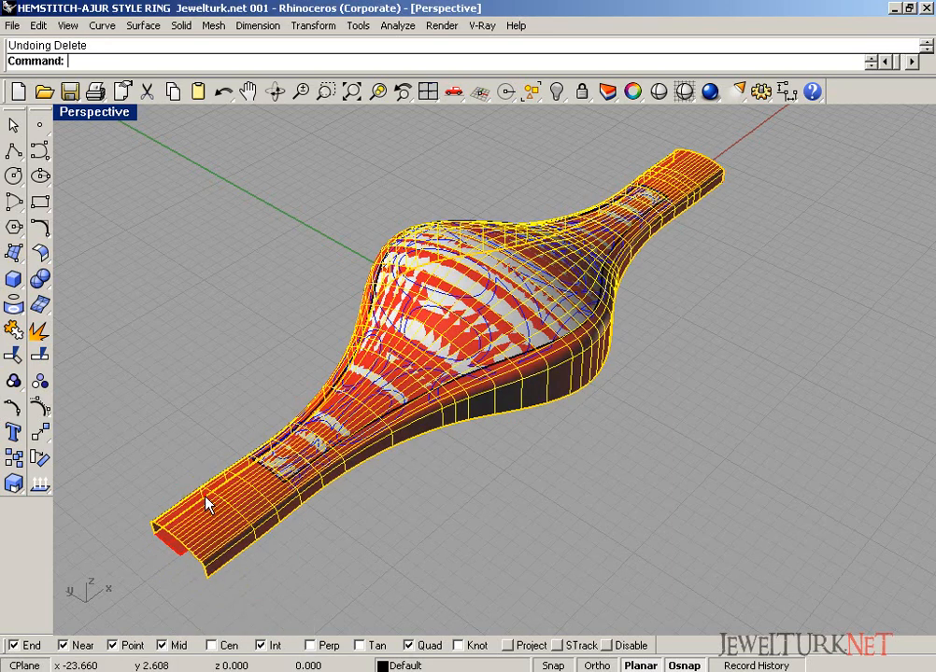
Delete the underside surface of the exploded ring body and the grey domed surface overlapping its outer shell
click(227, 515)
click(238, 553)
key(Delete)
right_drag(173, 551, 681, 396)
click(459, 327)
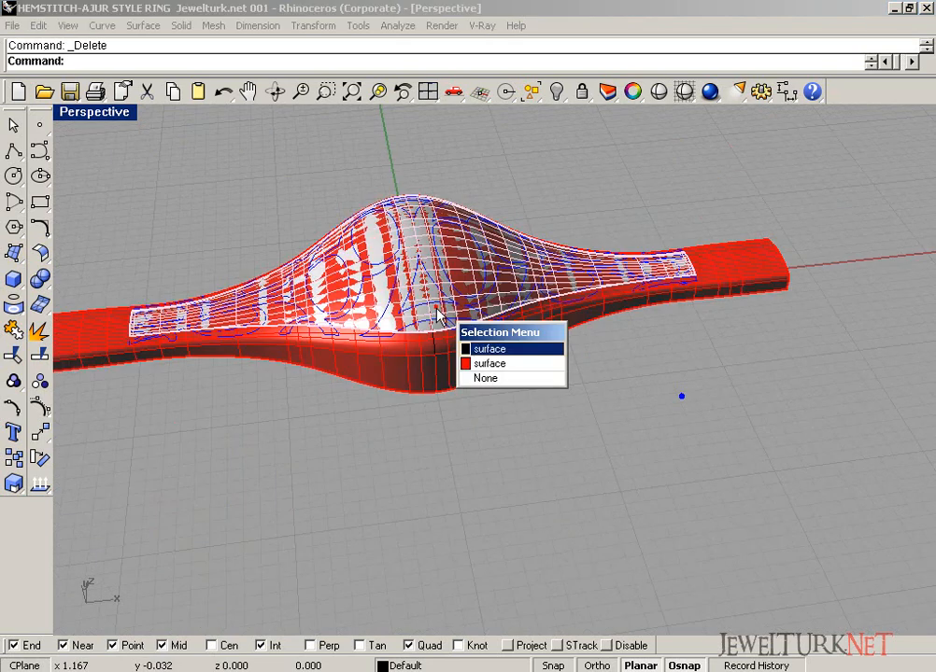
key(Escape)
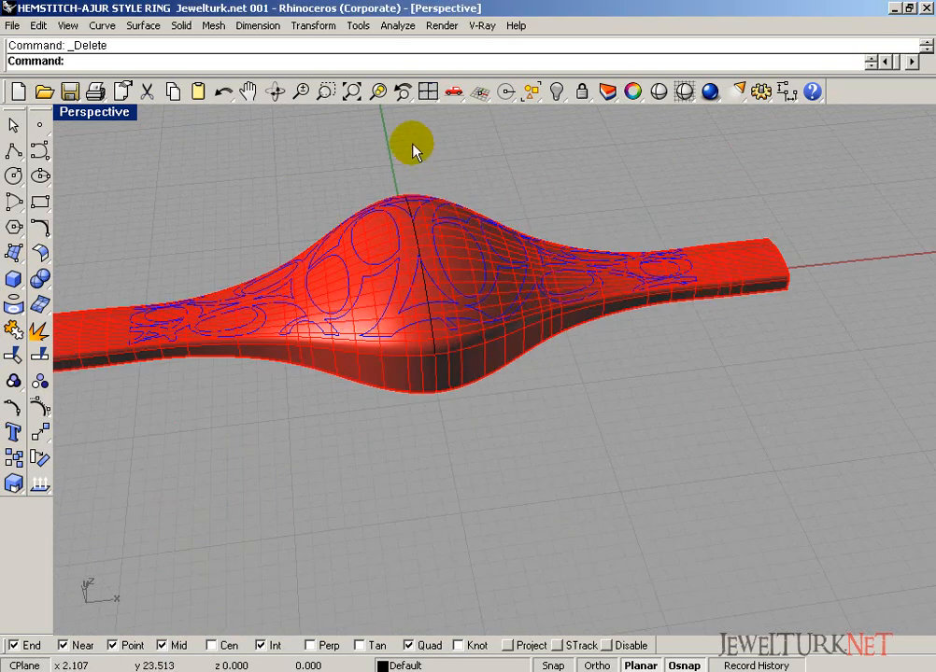
Project the Layer 03 pattern curves onto the red outer shell from the Top view, with DeleteInput set to Yes
click(428, 91)
double_click(75, 114)
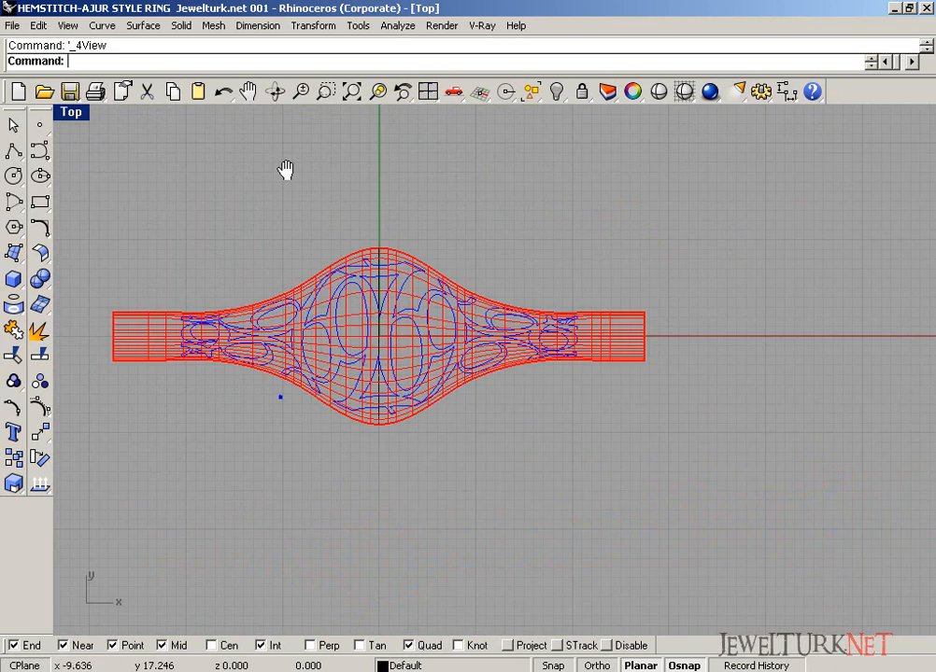
click(397, 665)
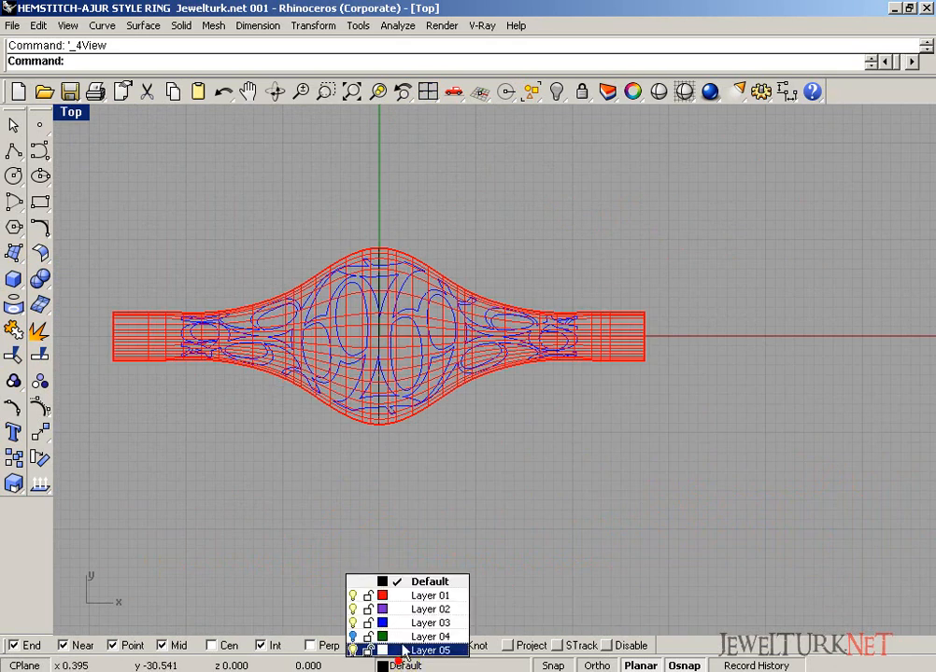
right_click(426, 624)
click(426, 630)
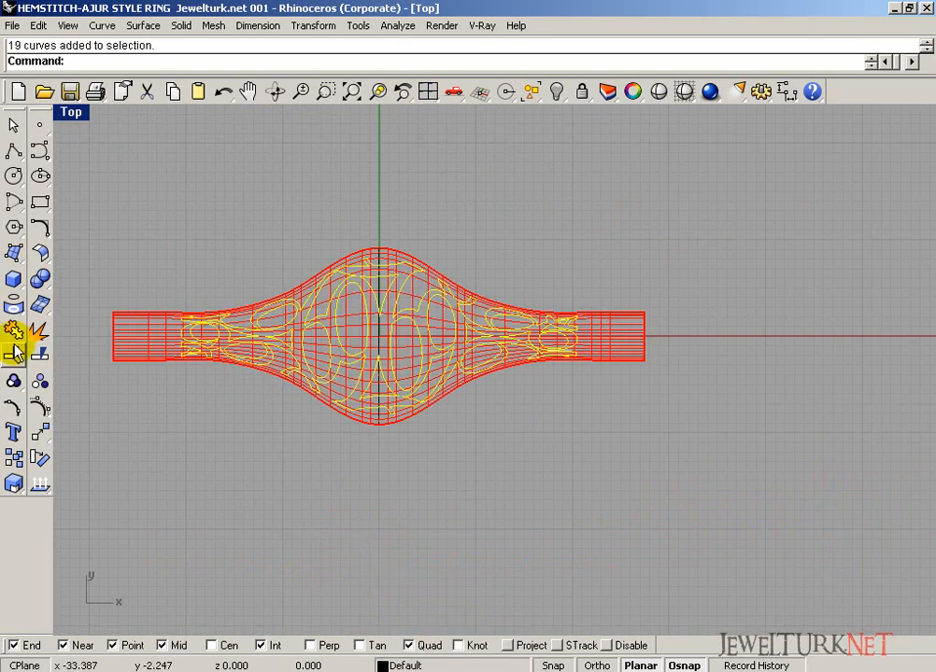
click(9, 308)
click(131, 355)
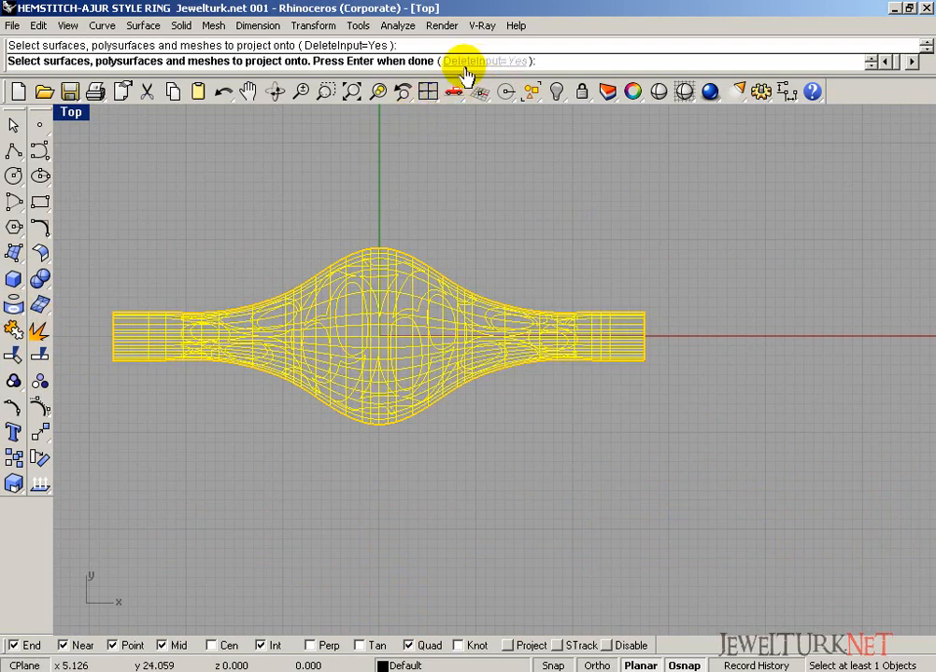
key(Return)
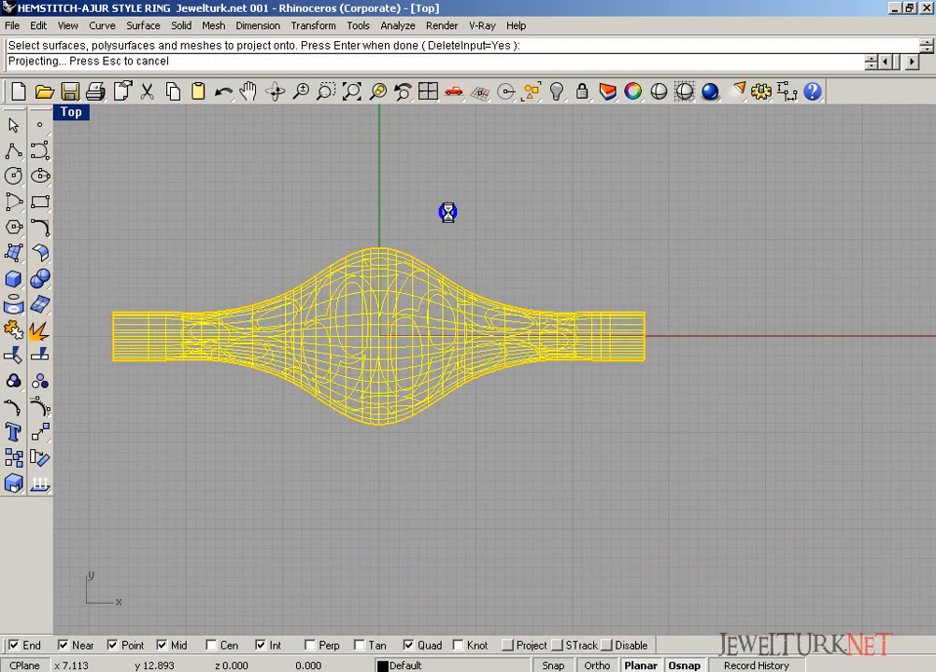
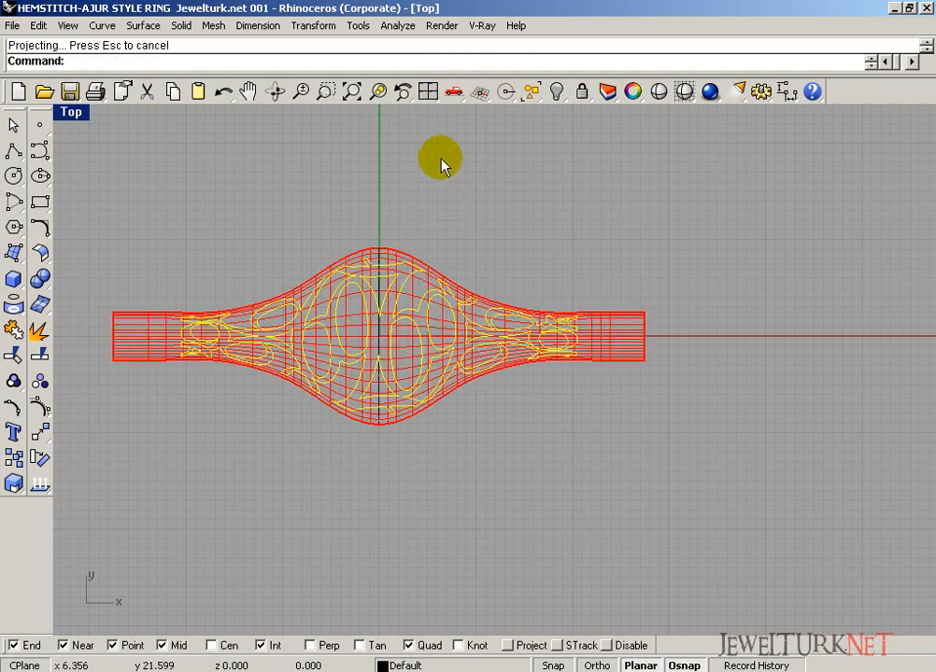
Split the red outer shell in the Perspective view, using all the curves as cutting objects
click(428, 91)
double_click(516, 116)
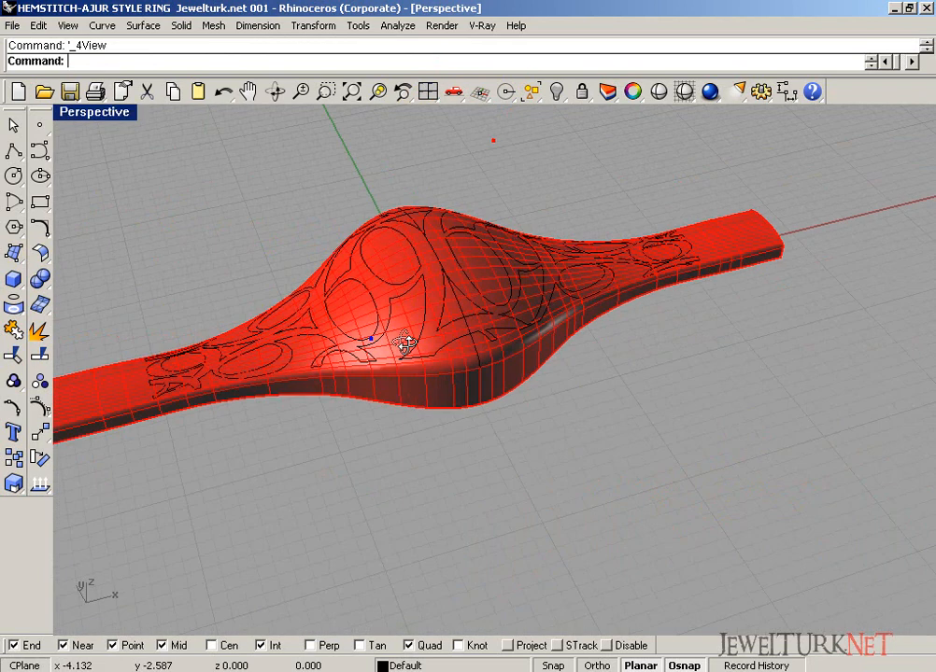
right_drag(406, 343, 222, 464)
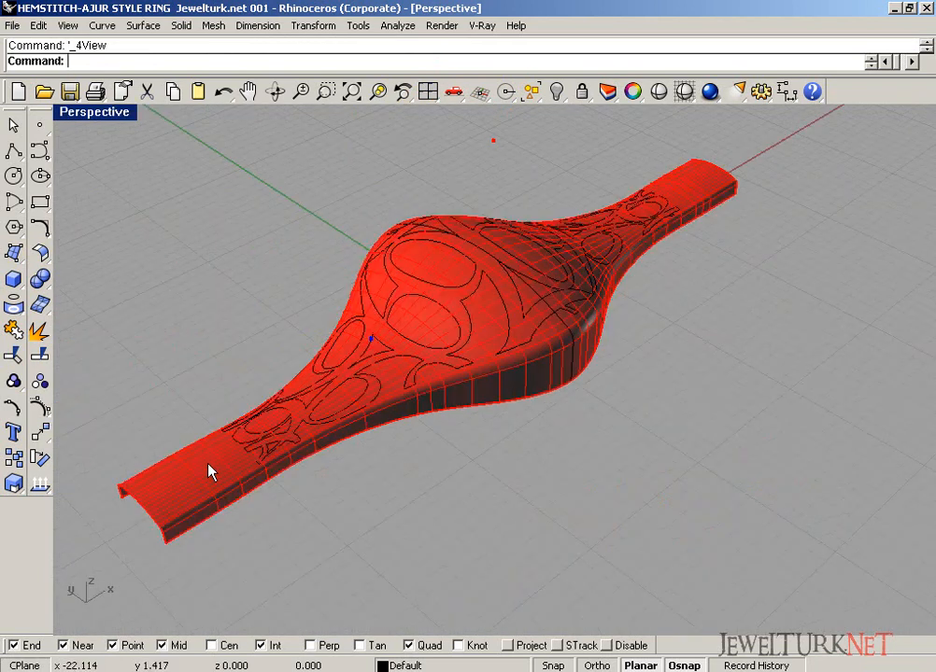
click(209, 472)
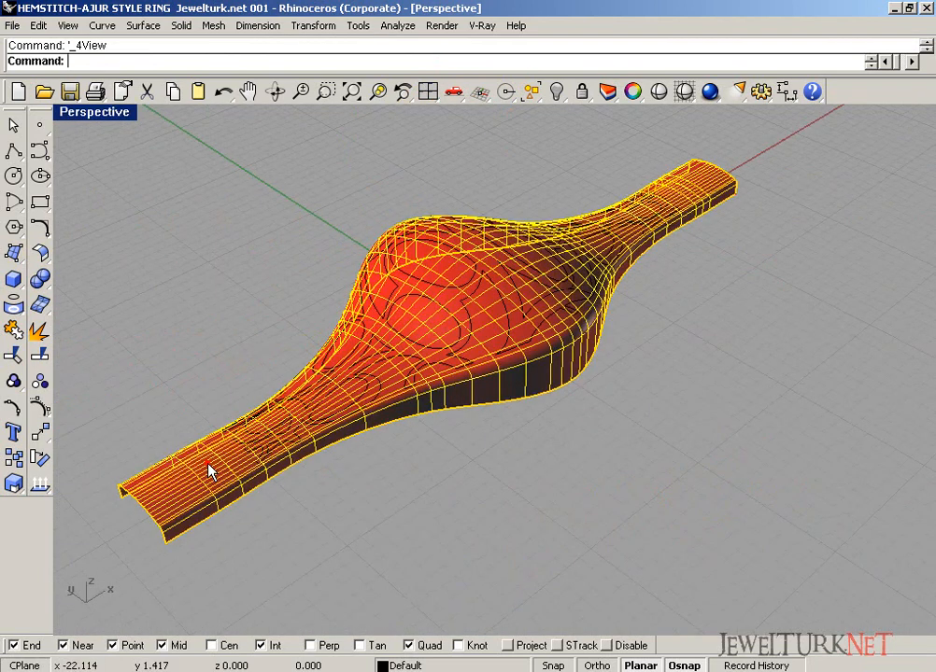
click(39, 356)
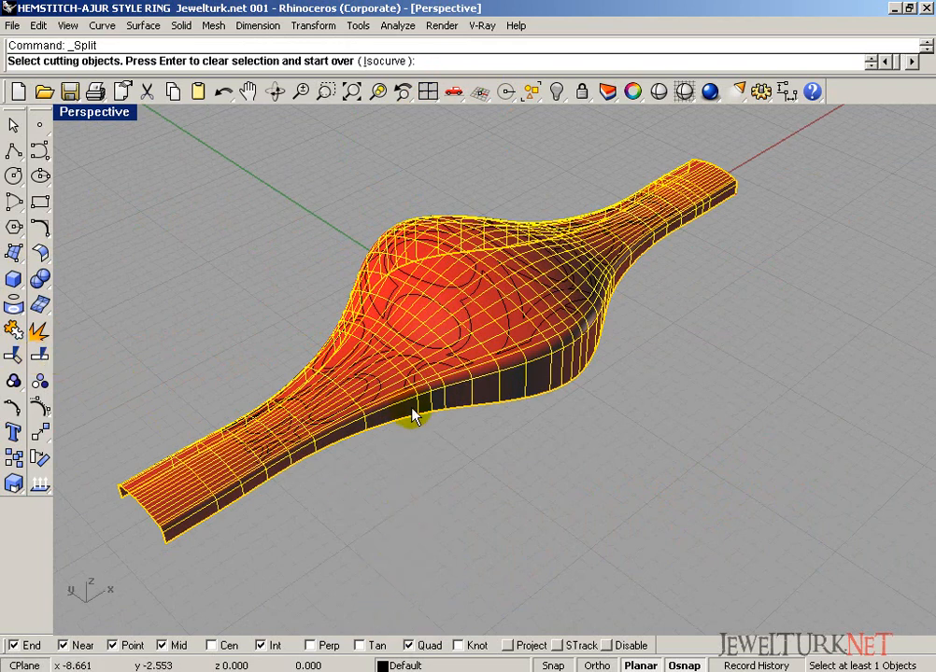
click(529, 96)
click(558, 204)
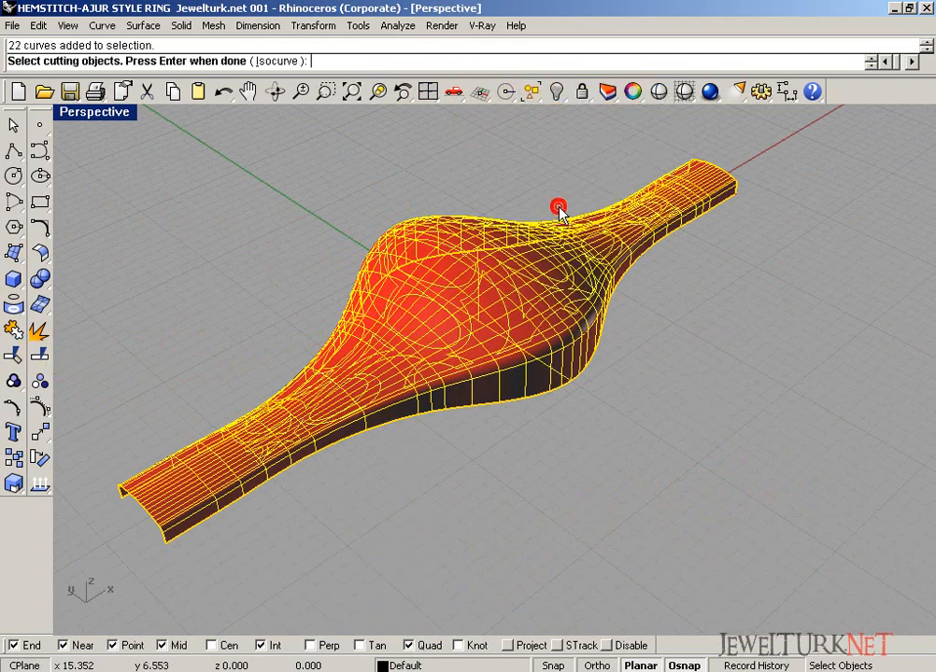
right_click(551, 378)
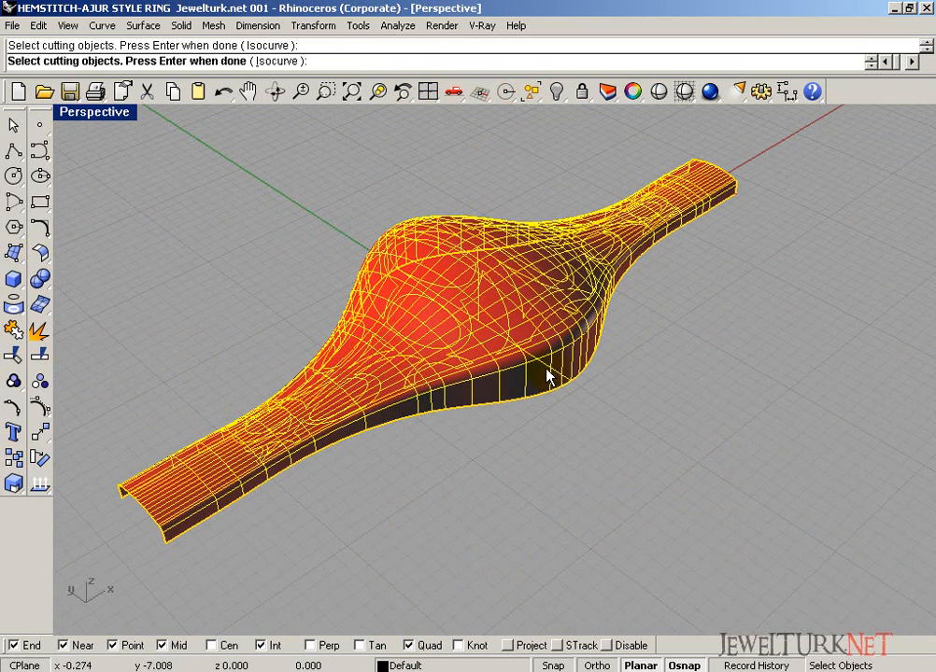
Hide the split red shell and delete the leftover section profile curve under the dome
click(556, 90)
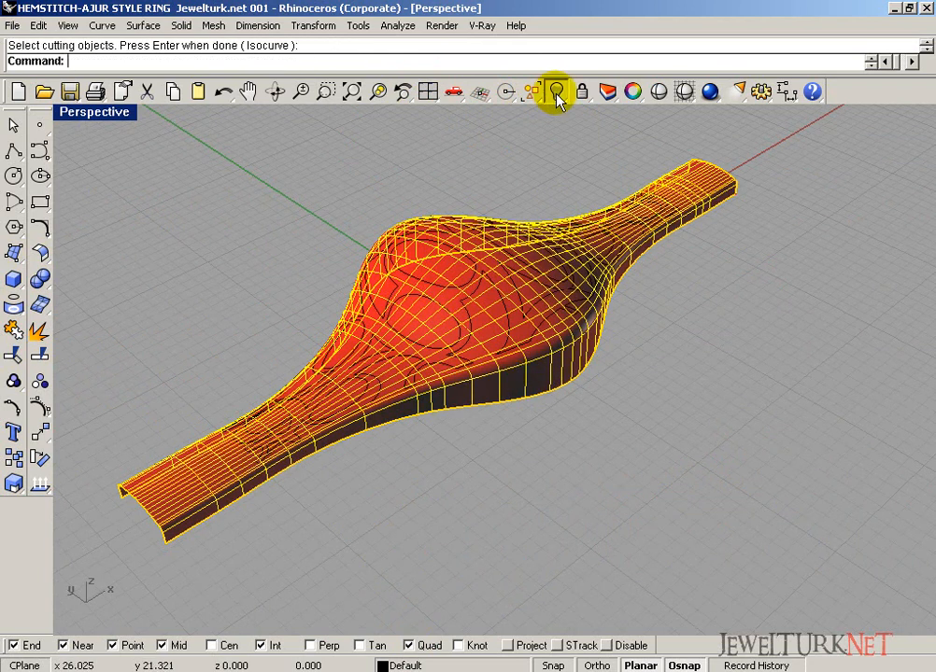
click(488, 336)
key(Delete)
click(475, 306)
key(Escape)
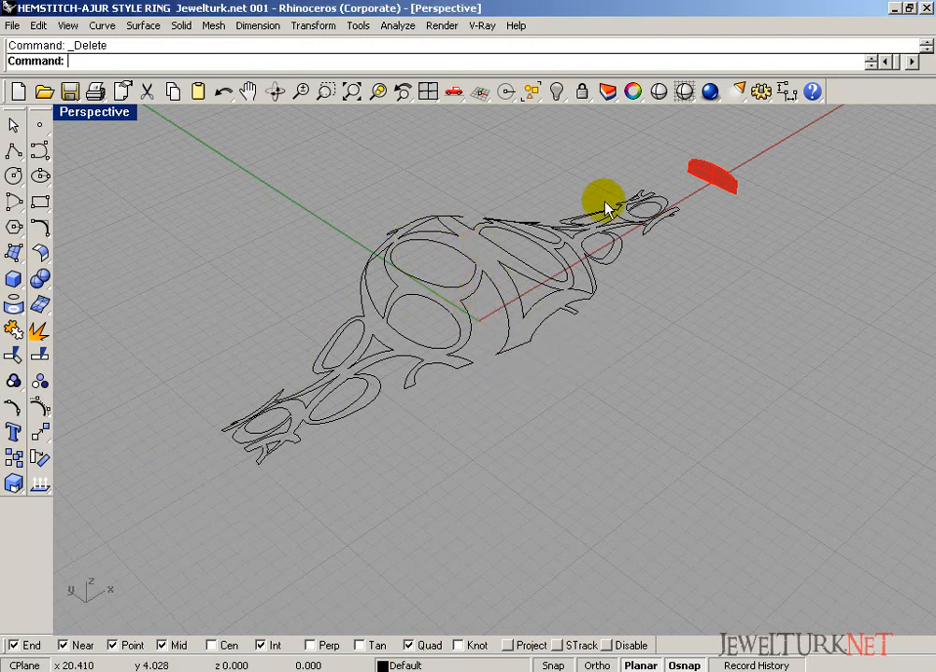
Delete the small red surface at the band's end and group all the projected pattern curves
drag(748, 152, 702, 236)
right_drag(703, 236, 516, 337)
key(ctrl+a)
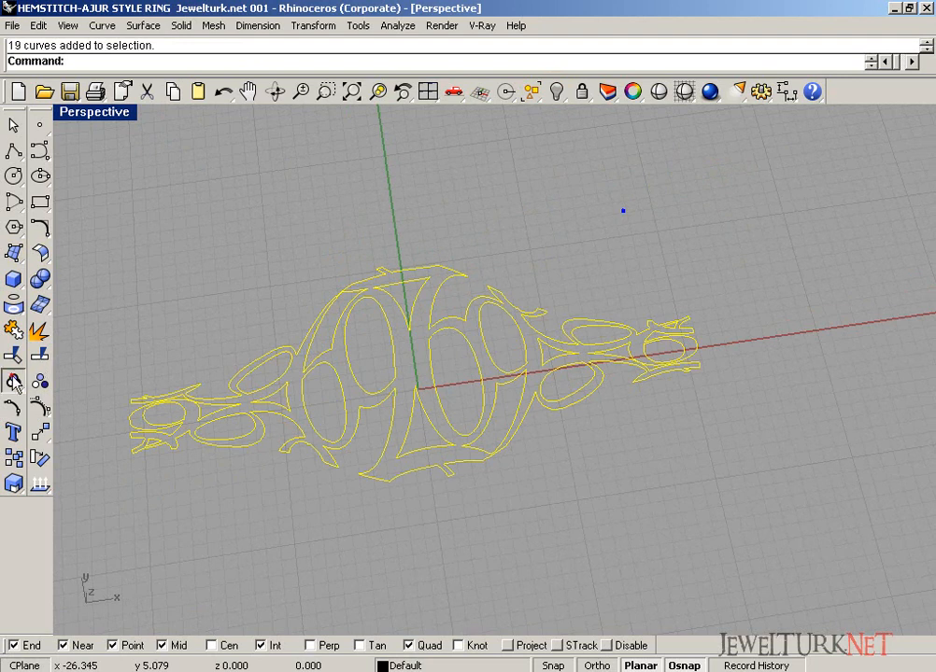
click(13, 381)
Show the hidden objects and hide the closed ring body so that only the outer shell and pattern curves remain
click(533, 94)
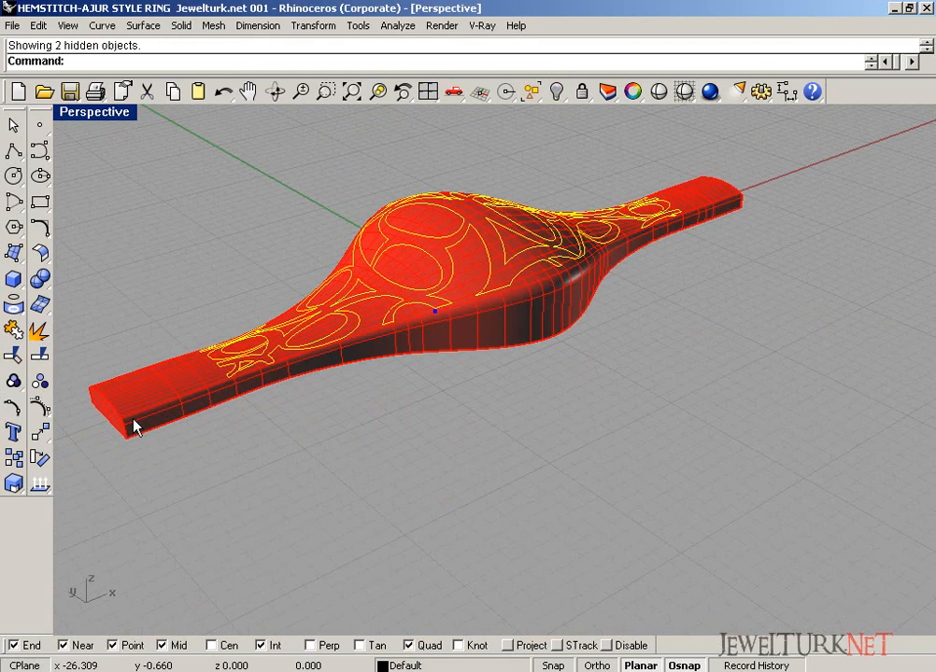
click(134, 427)
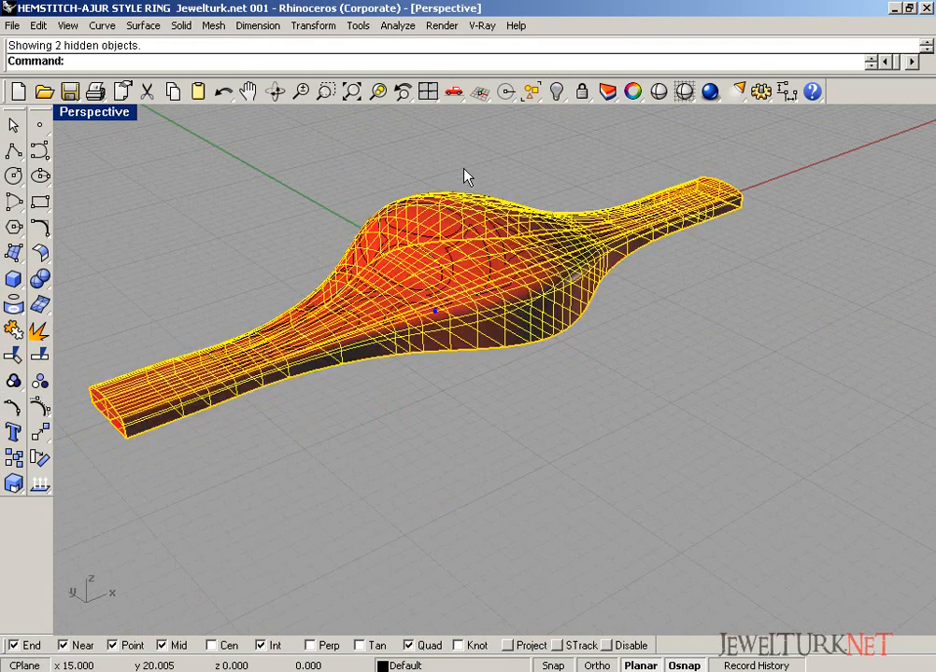
click(557, 90)
right_drag(449, 297, 486, 413)
Split the red outer shell using all the grouped pattern curves as cutting objects
click(486, 412)
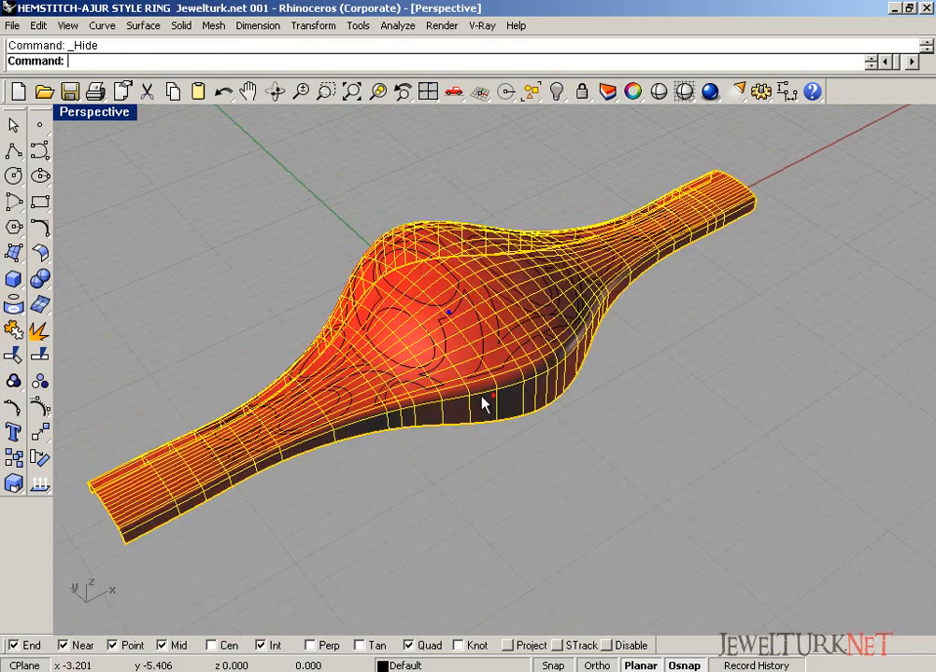
click(43, 356)
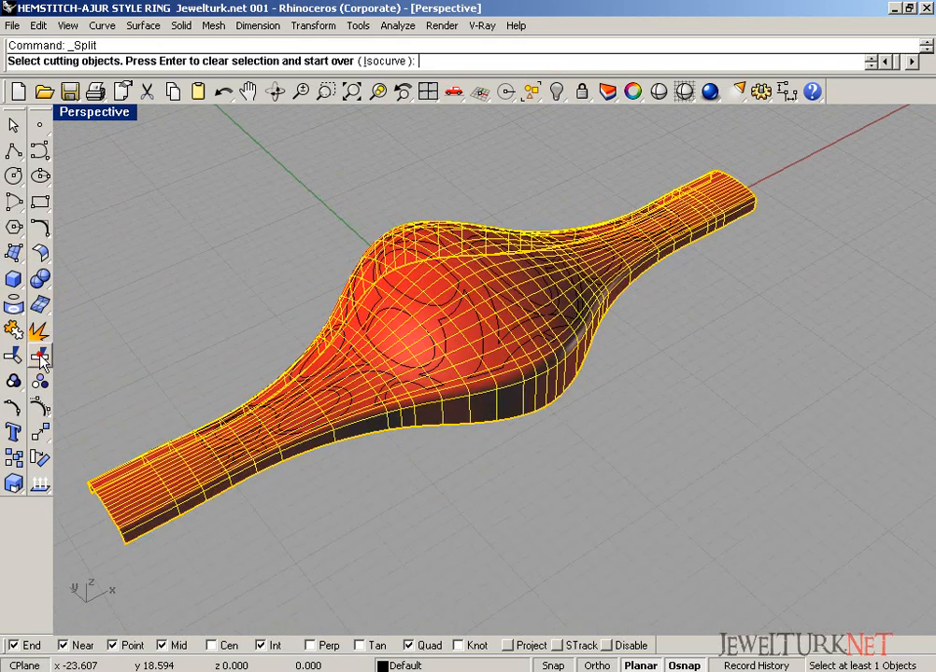
click(532, 91)
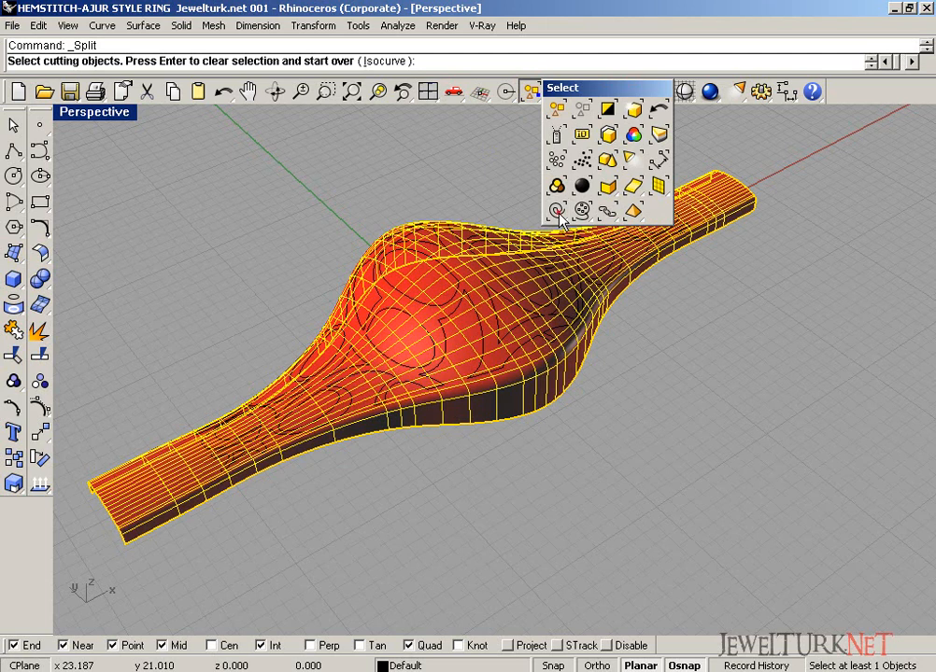
click(557, 212)
right_click(514, 131)
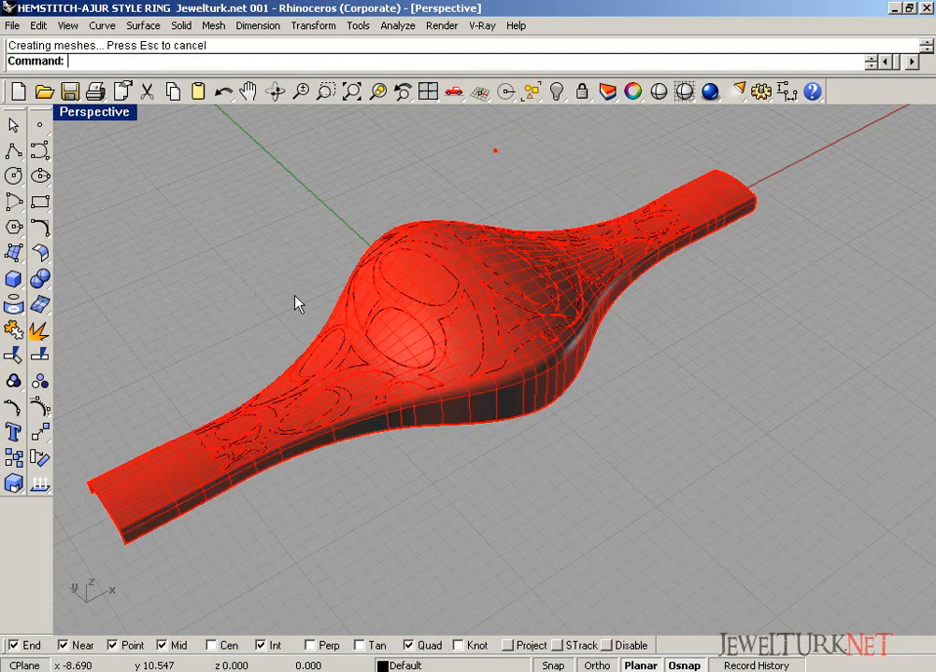
Hide the openwork lattice surface and delete the split shell's outer border, opening pieces and pattern curves
click(175, 480)
key(Delete)
click(435, 341)
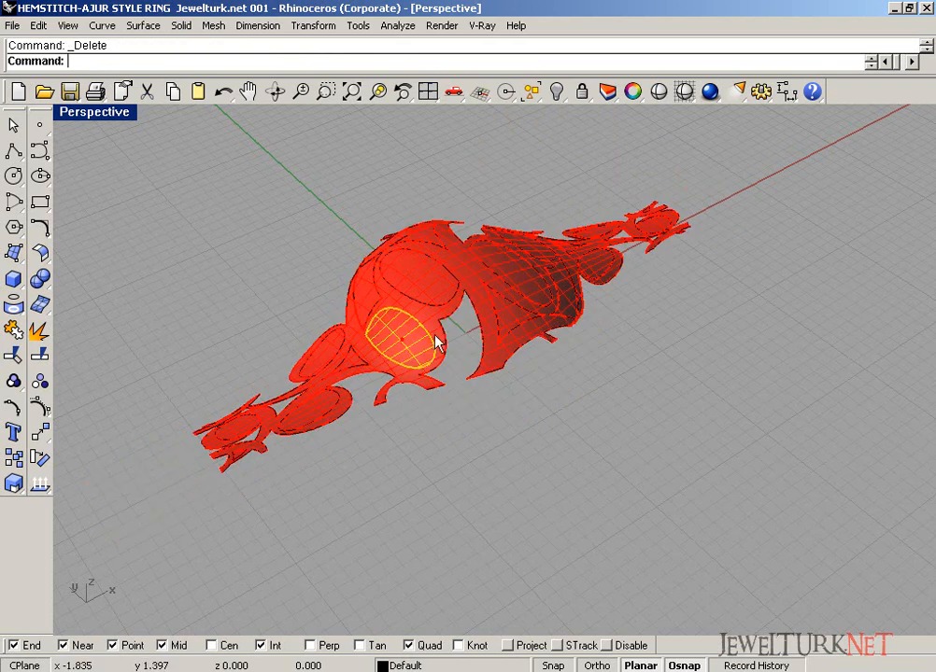
click(485, 229)
click(553, 90)
drag(728, 158, 564, 292)
drag(106, 556, 110, 546)
key(Delete)
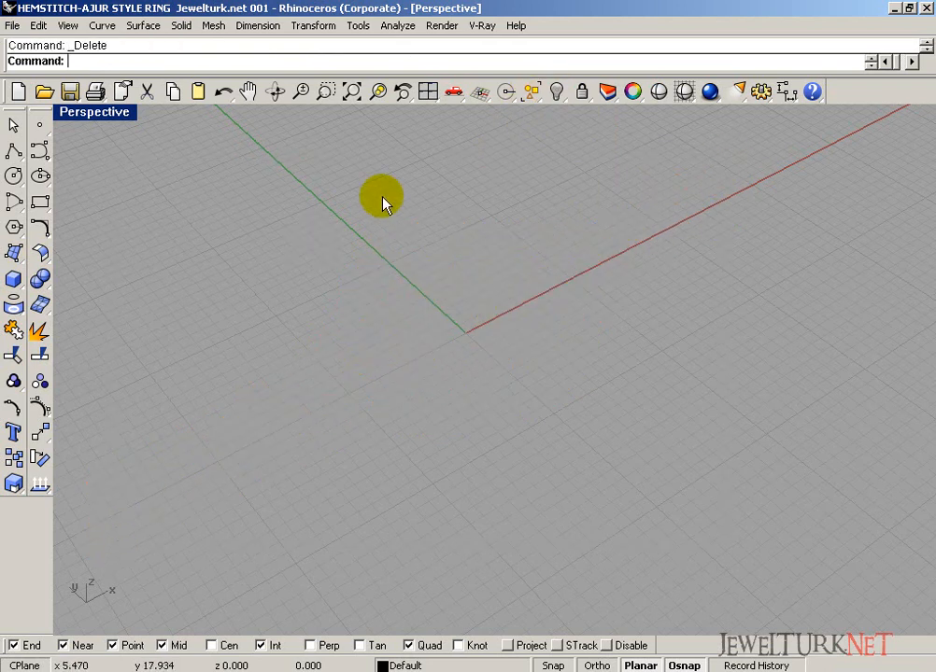
Move the hidden ring body from Layer 01 to the Default layer and hide it again
right_click(561, 96)
click(138, 468)
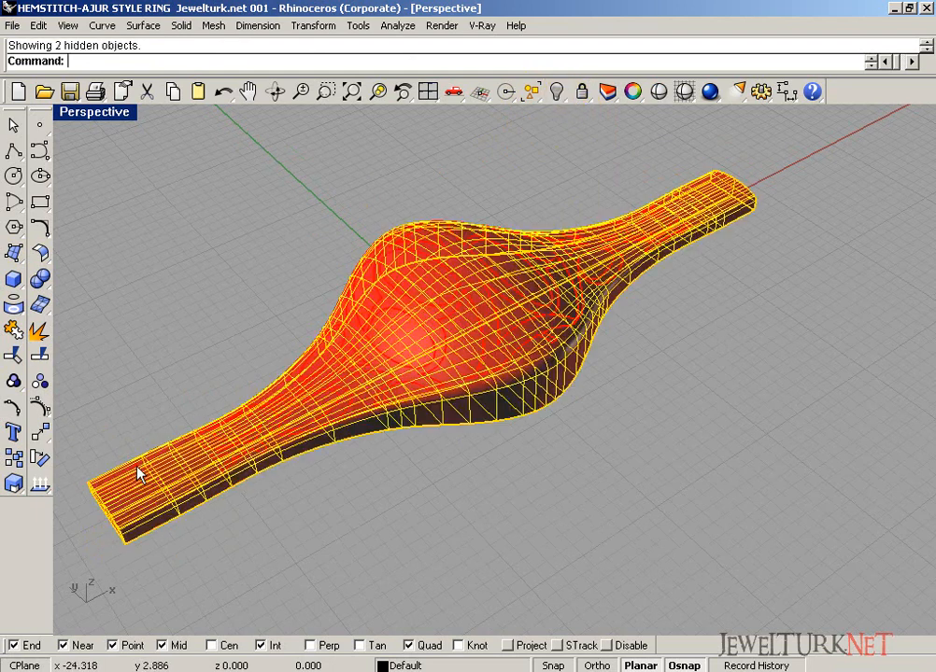
key(F3)
click(858, 188)
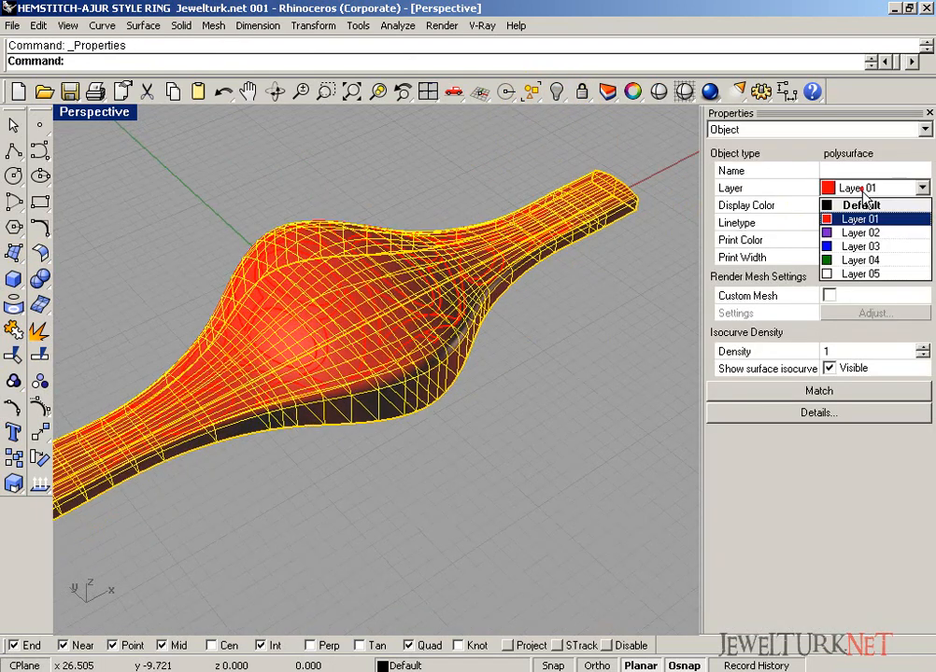
click(832, 202)
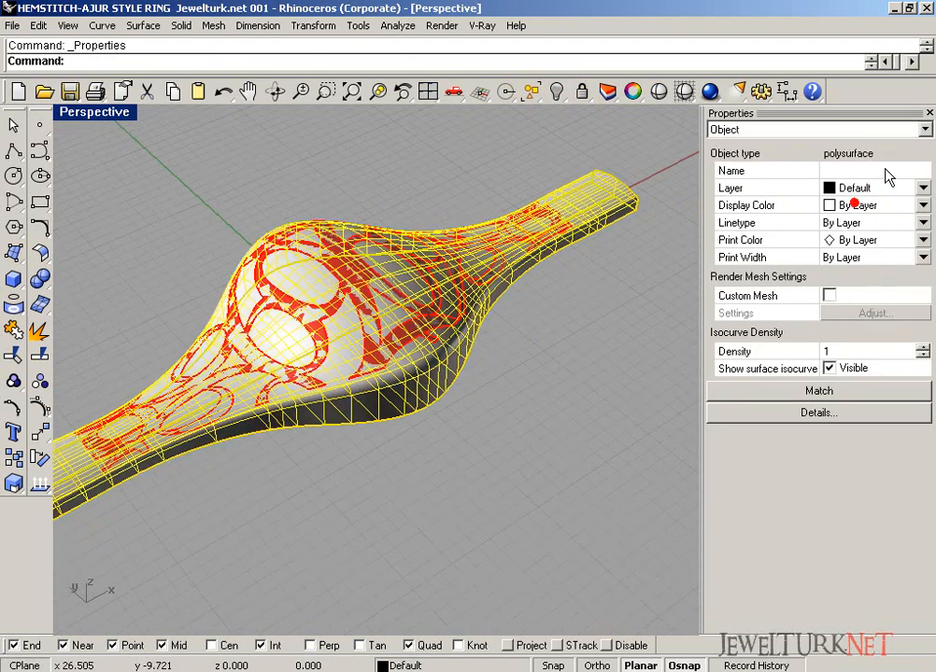
click(928, 113)
key(Escape)
click(172, 477)
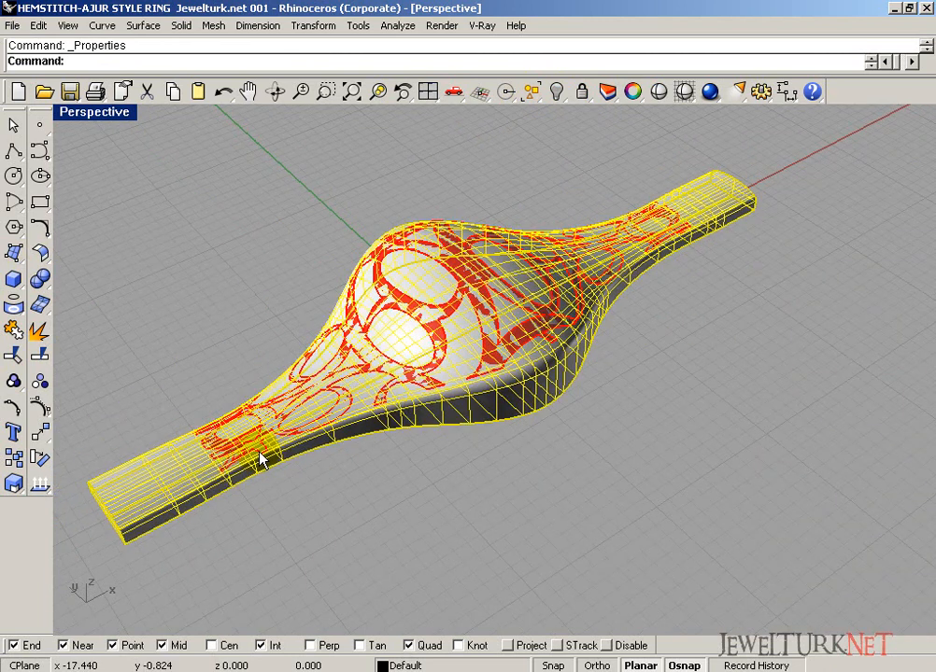
click(560, 96)
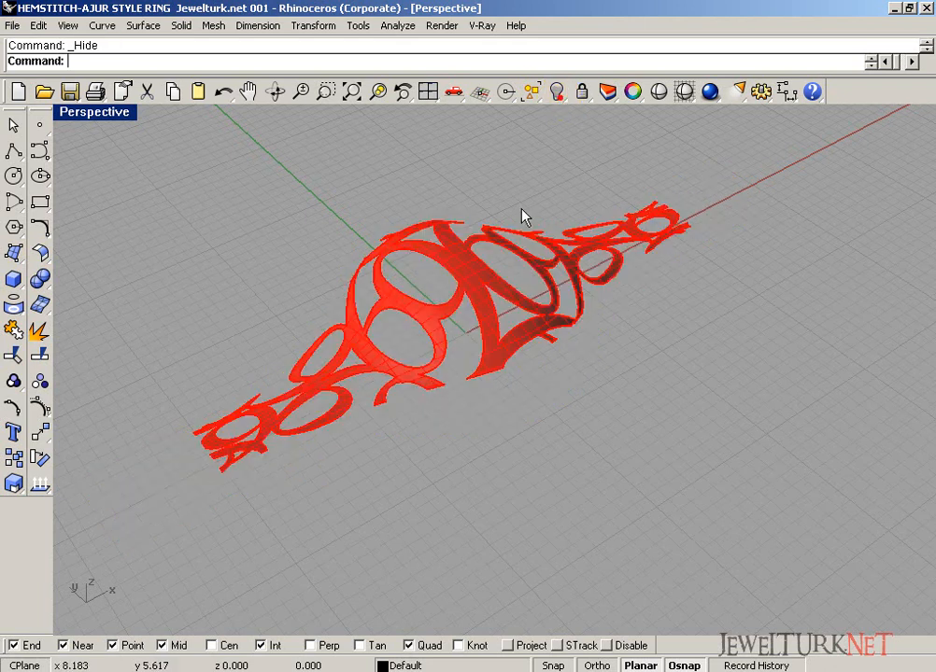
Extrude the red openwork surface straight by -1.5 in the Front view with Cap=Yes and delete the original surface
right_drag(429, 340, 420, 380)
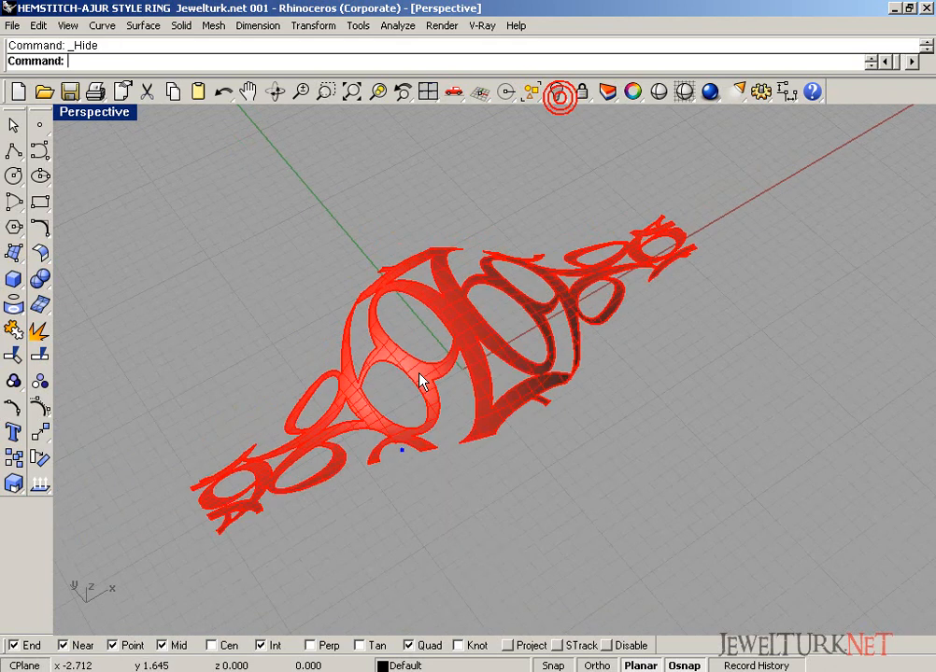
click(421, 381)
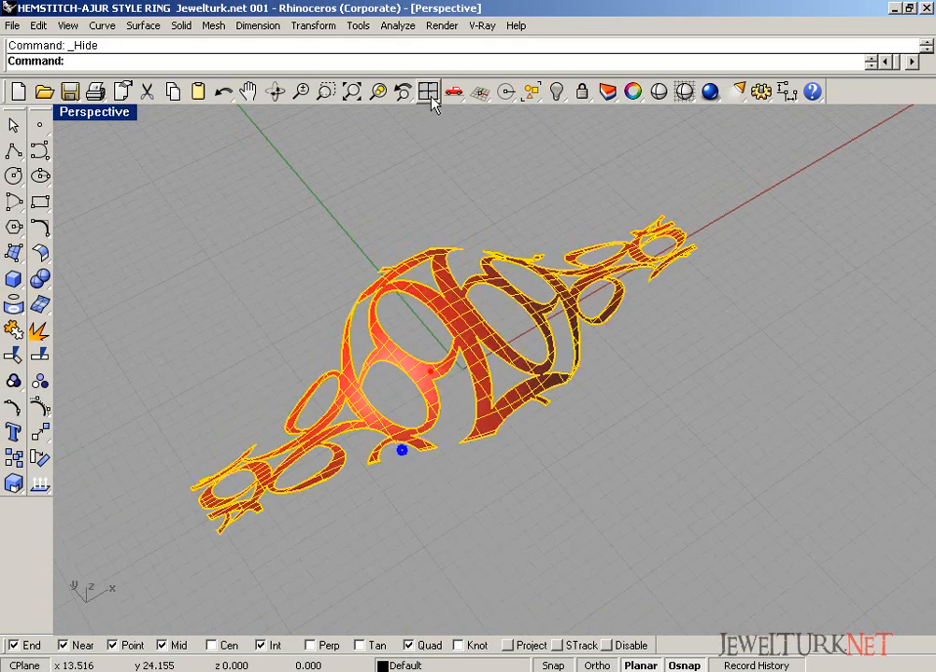
click(428, 91)
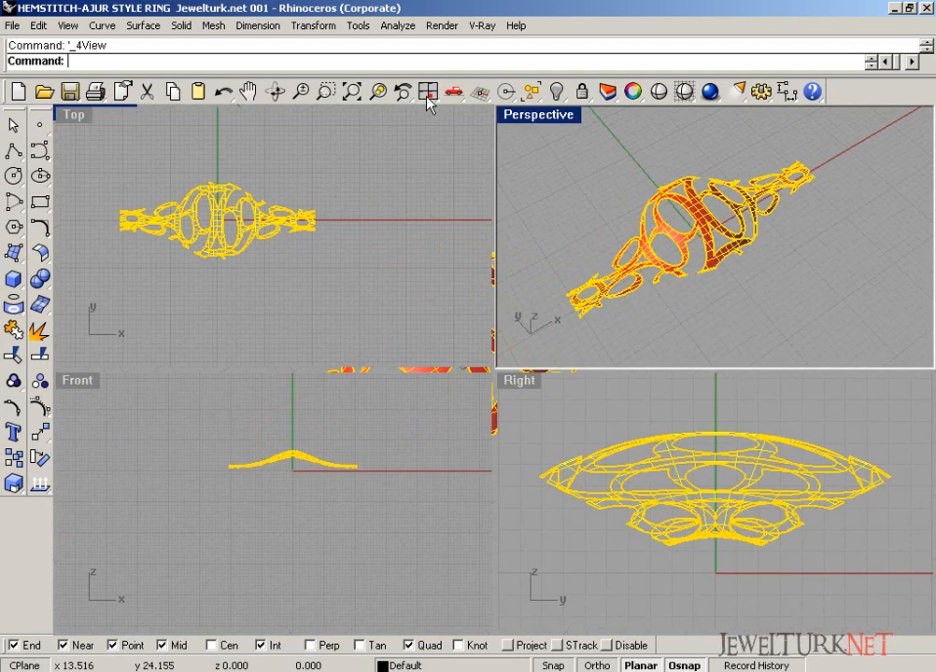
click(181, 25)
mouse_move(190, 286)
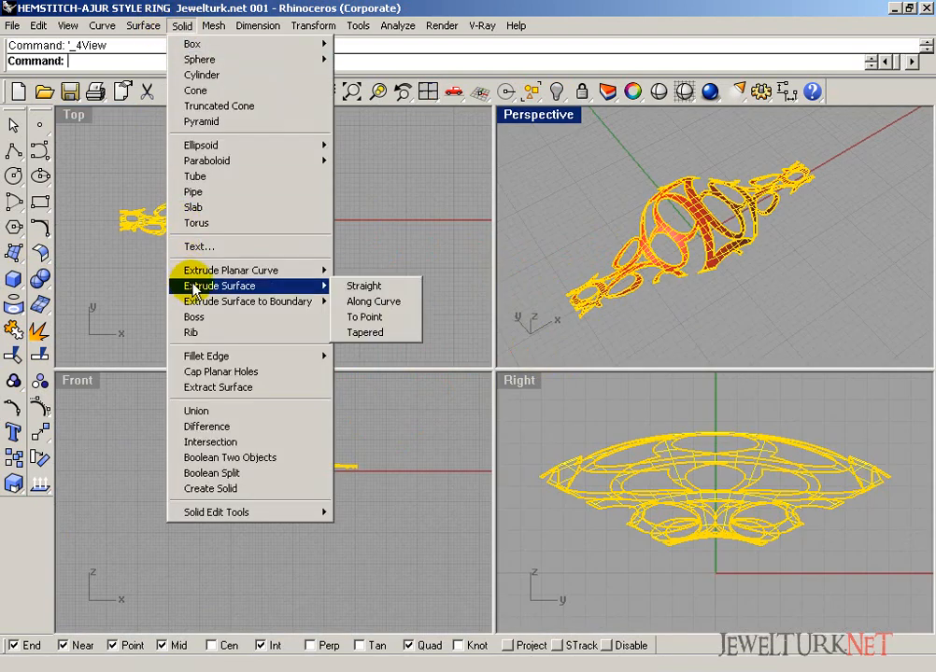
click(360, 288)
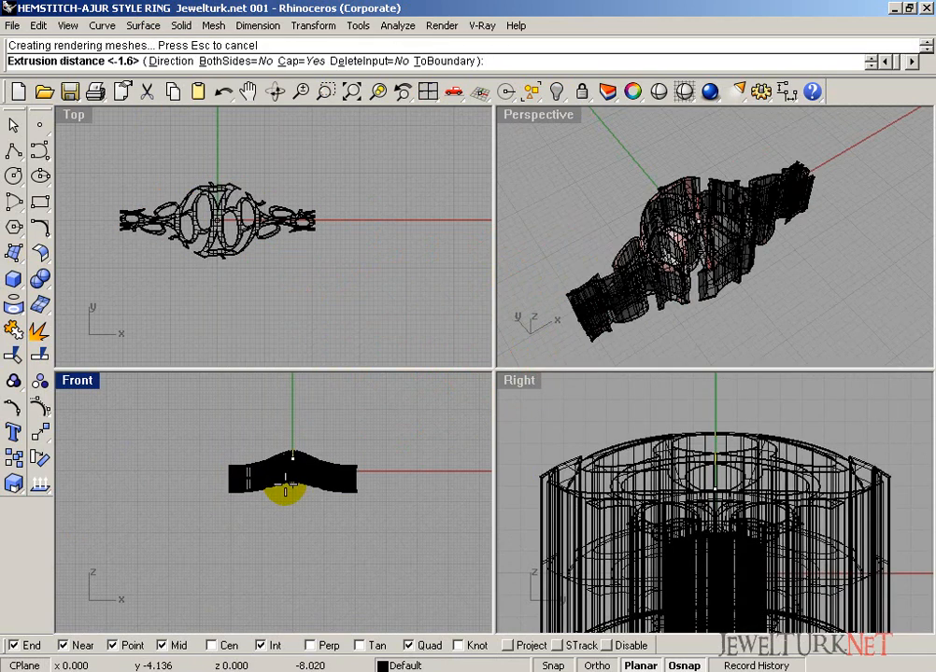
text(-1.)
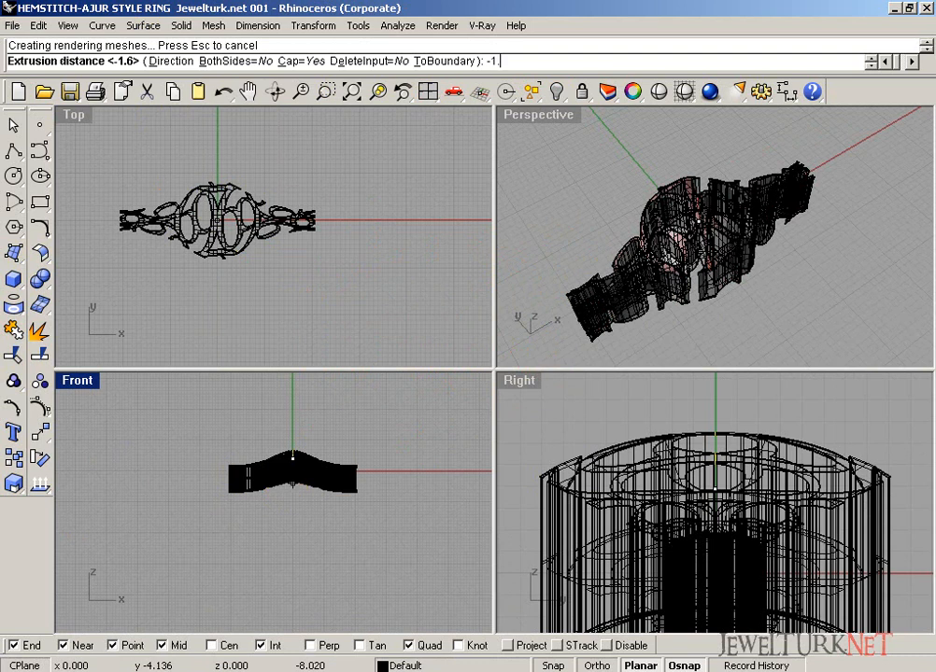
text(5)
key(Return)
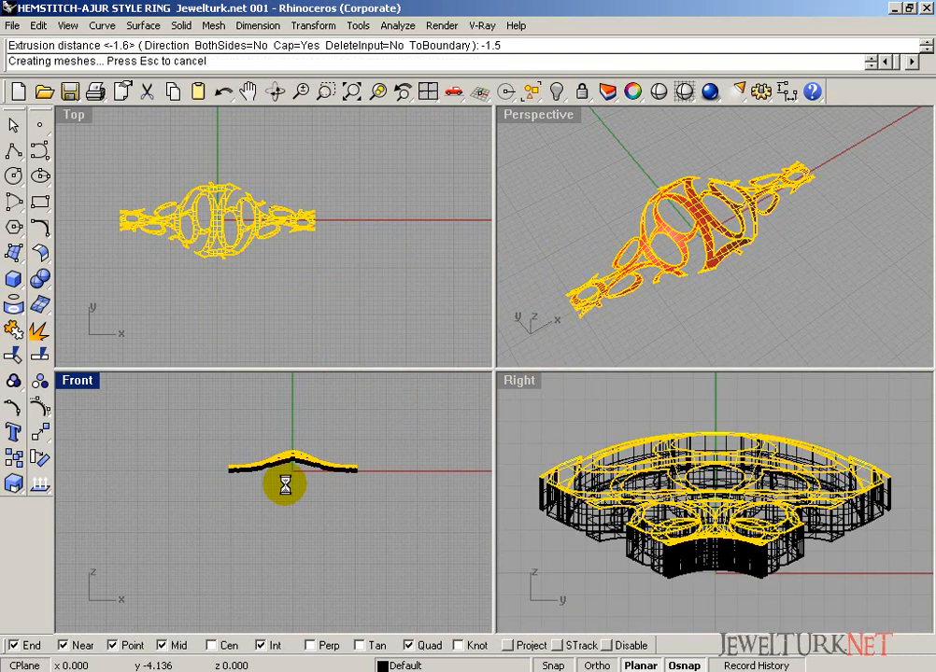
scroll(355, 439, up, 5)
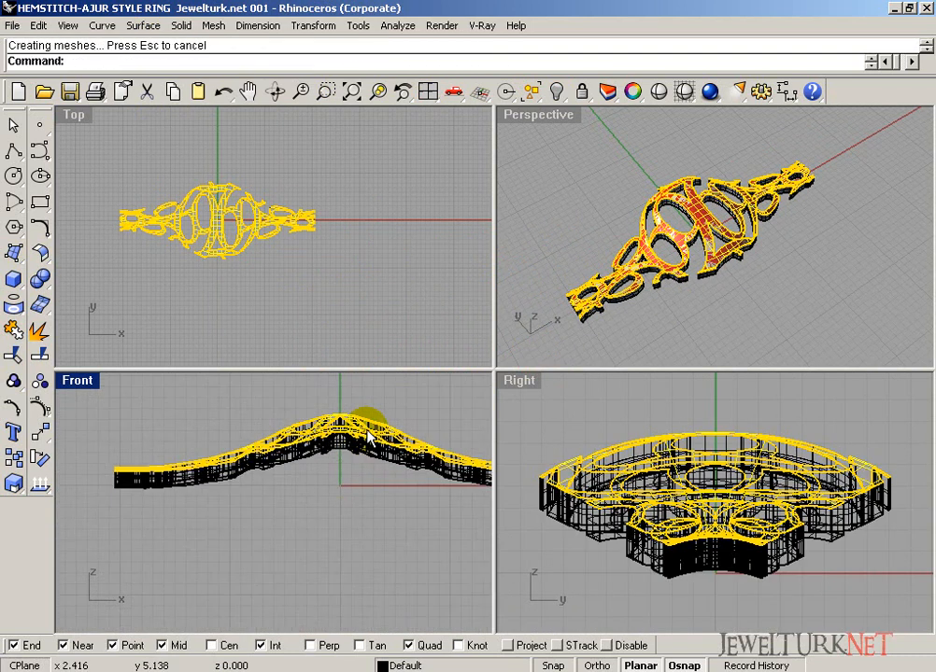
key(Delete)
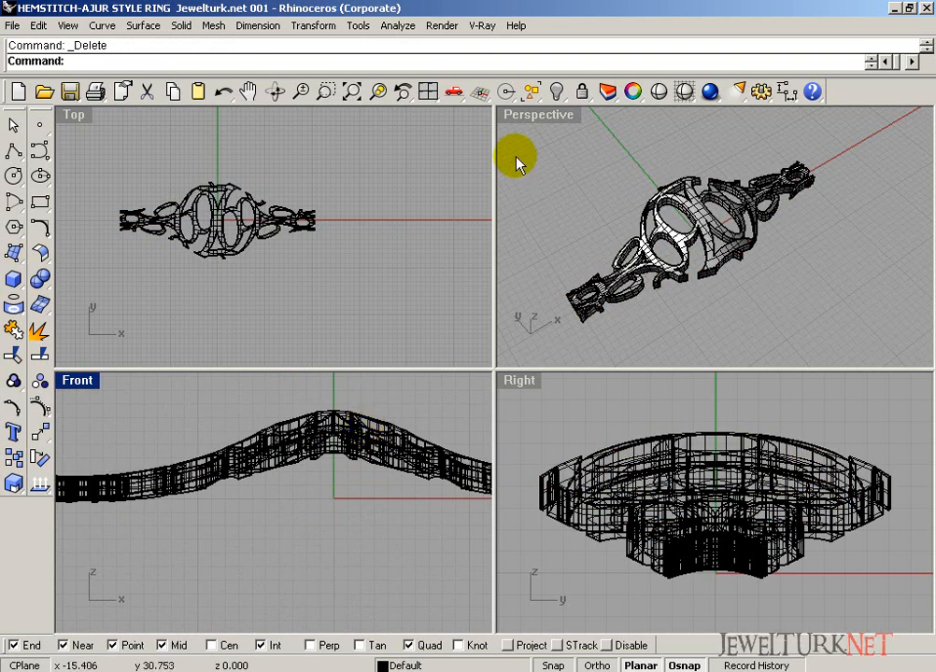
Hide the ring body and the openwork solid in the Top view and turn on Layer 04
click(559, 99)
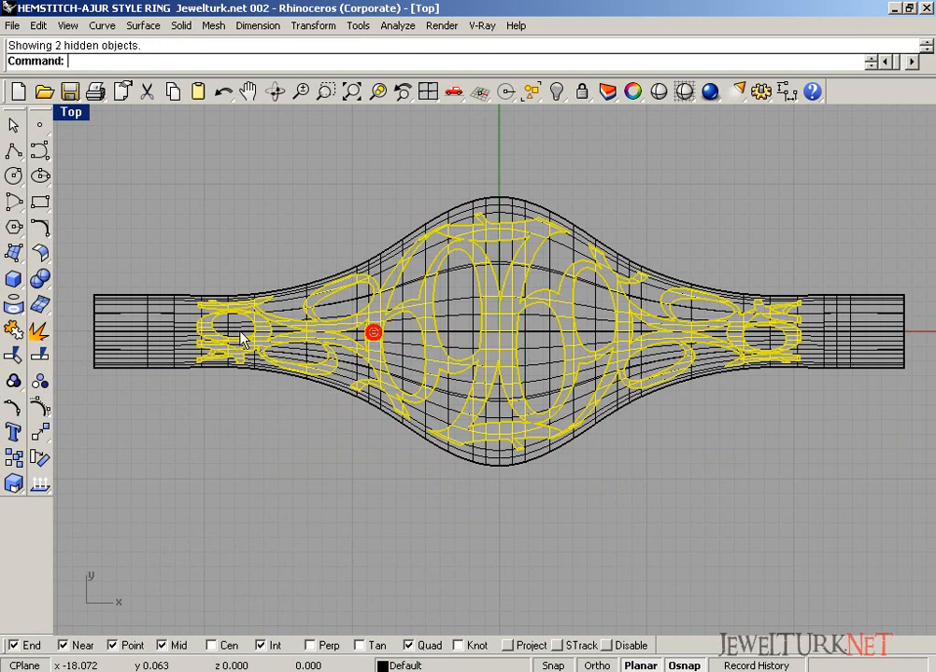
key(ctrl+a)
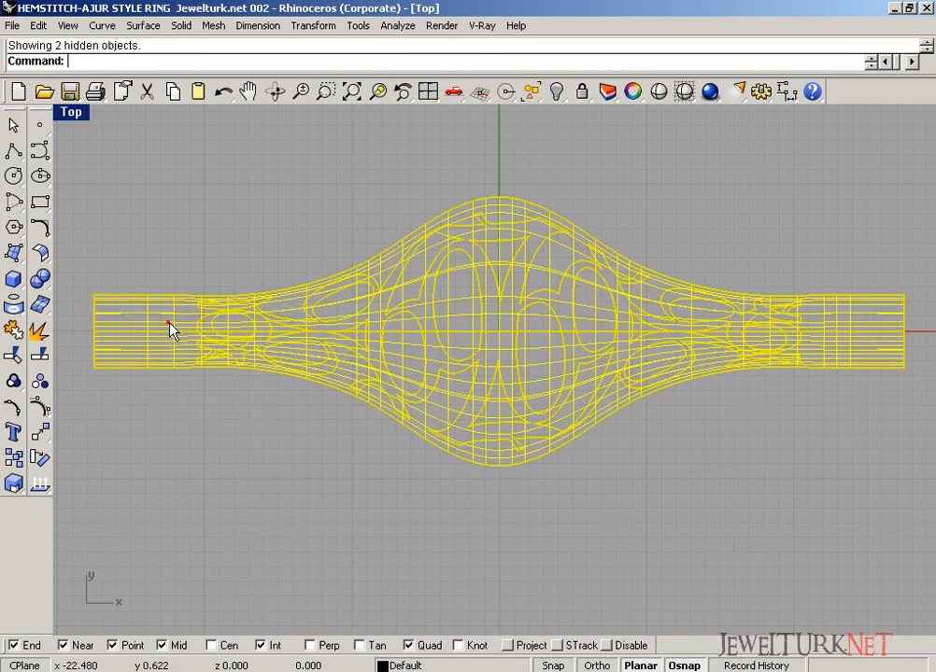
click(559, 94)
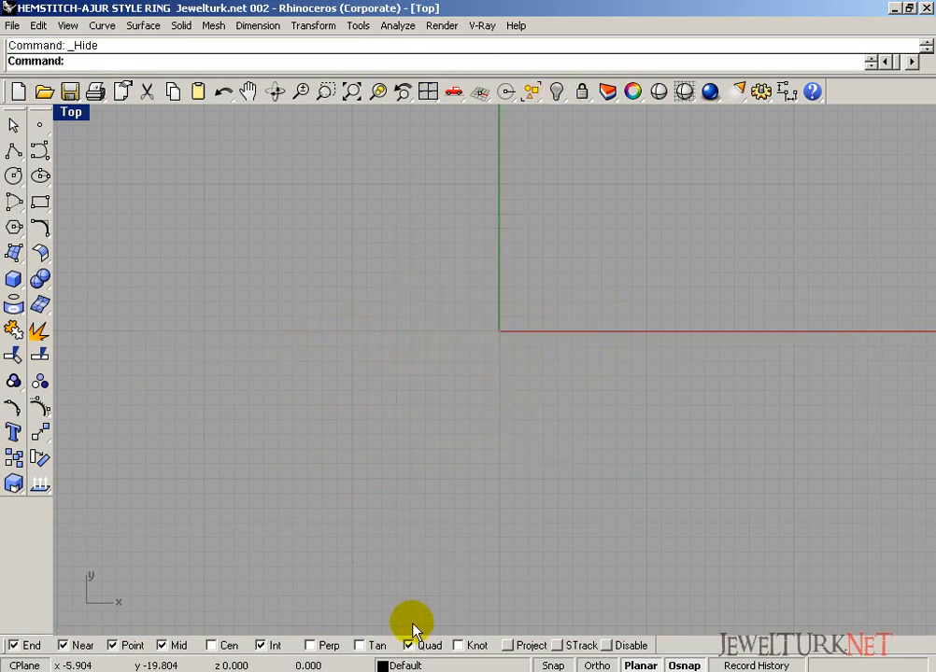
click(383, 665)
click(354, 637)
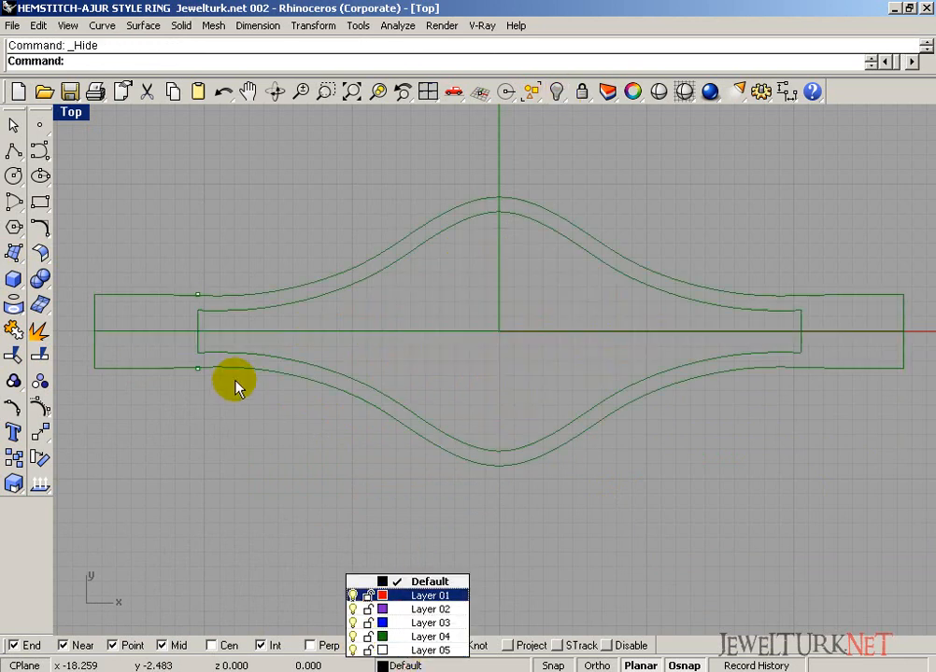
Show the hidden solids and extrude the inner offset outline about 15 units to both sides with Cap=Yes
click(233, 310)
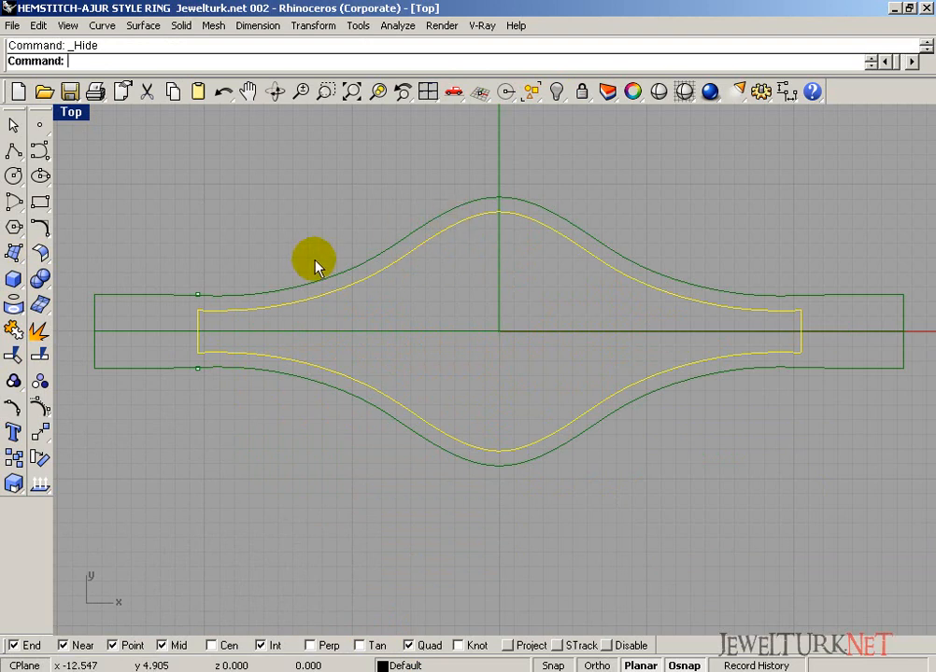
click(383, 665)
click(555, 93)
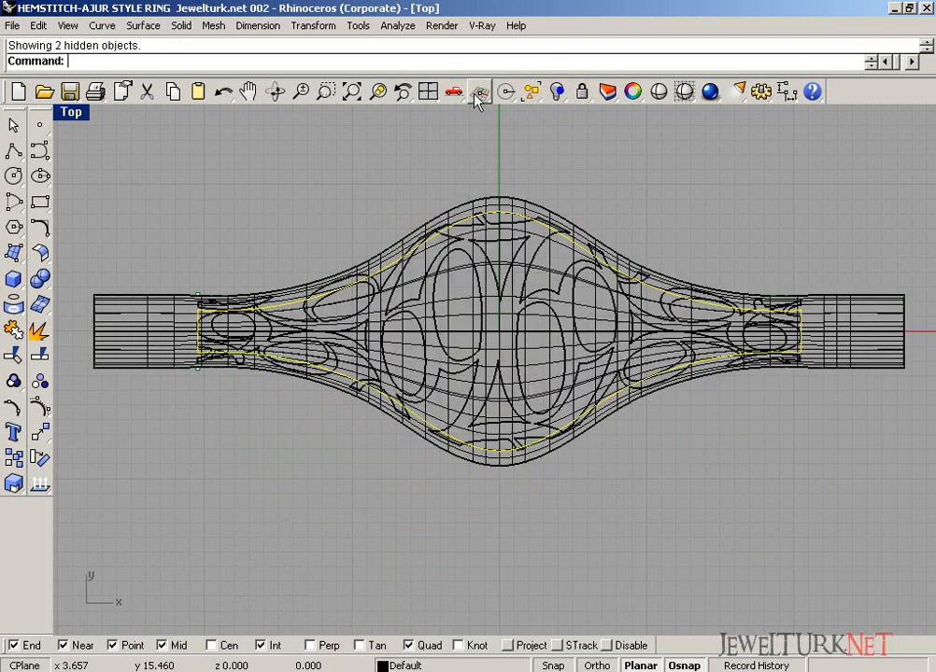
click(428, 90)
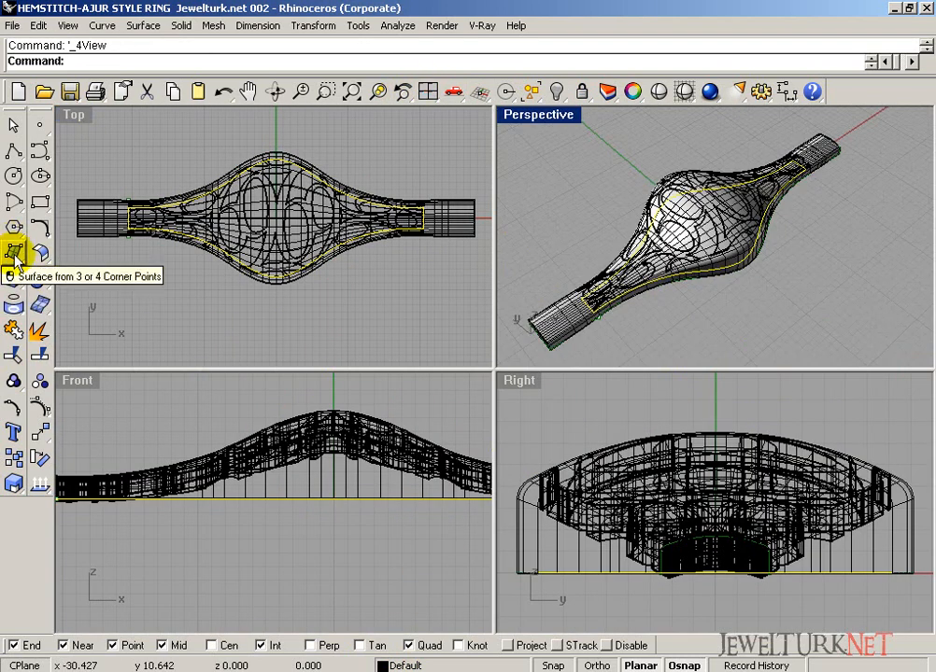
click(14, 254)
click(111, 271)
scroll(298, 420, down, 4)
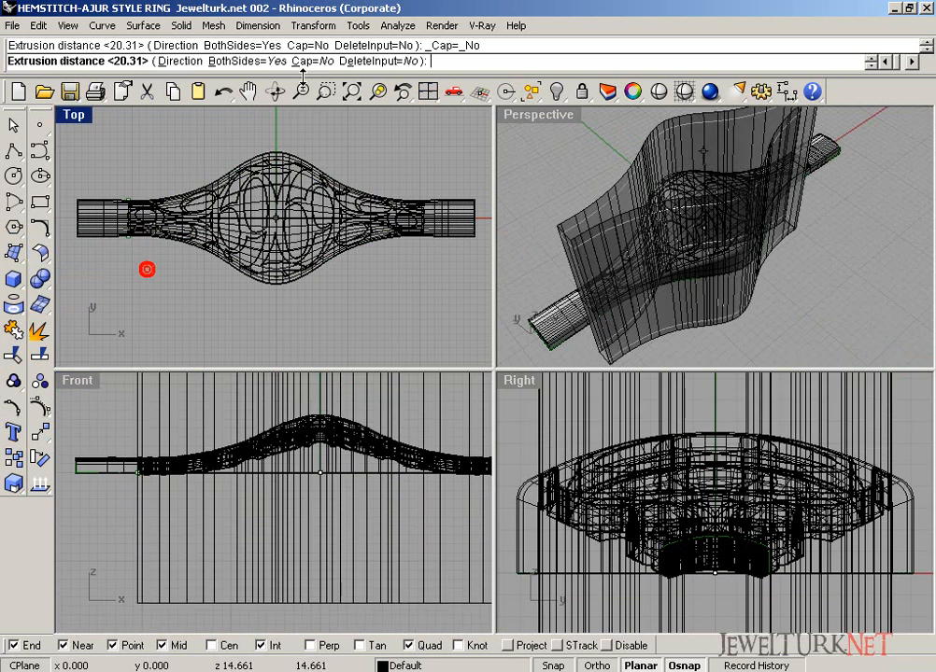
right_drag(346, 437, 347, 523)
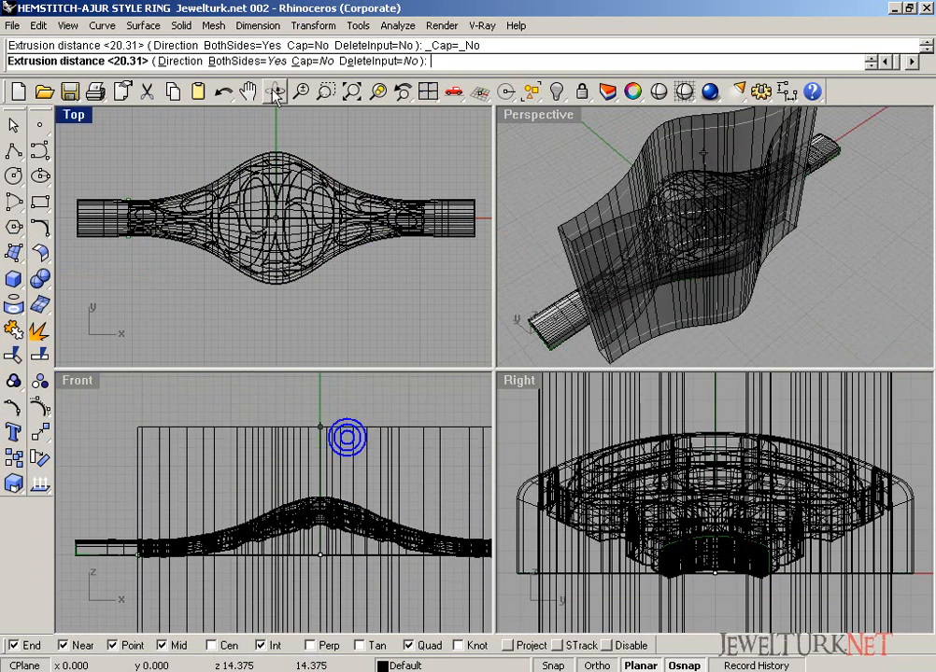
click(308, 61)
click(309, 423)
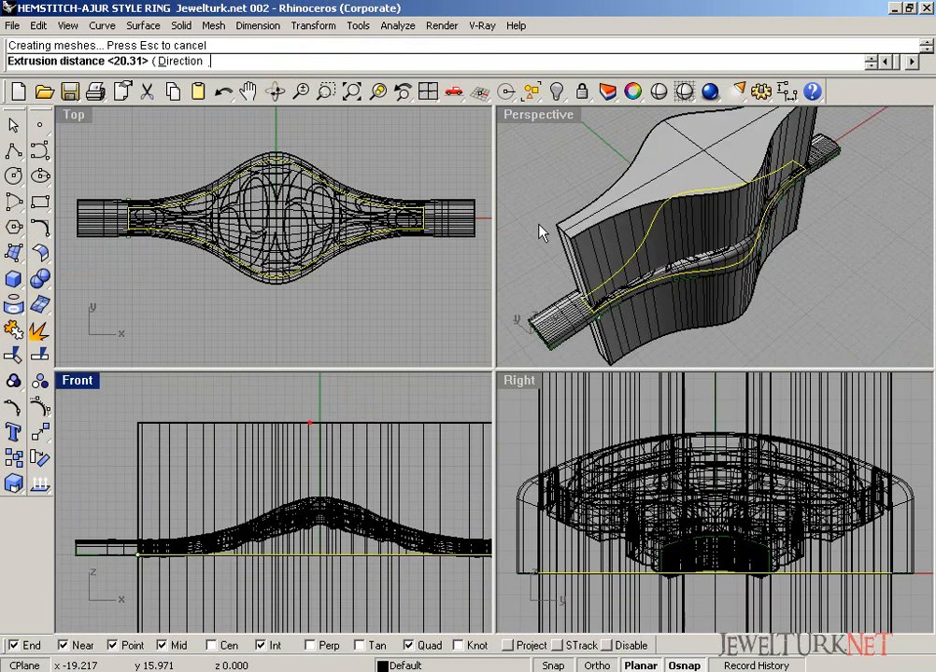
double_click(523, 115)
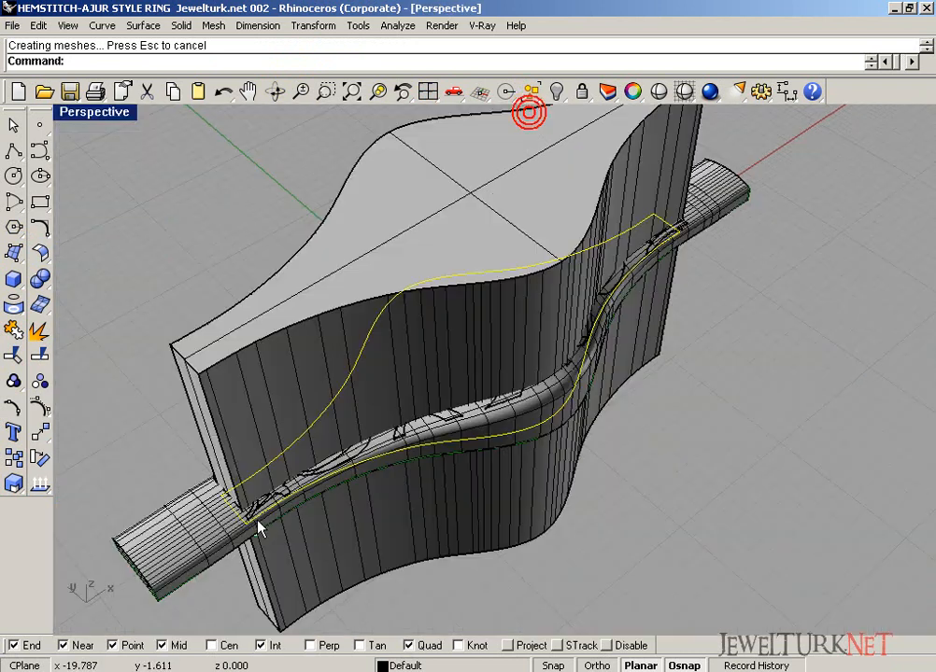
right_drag(258, 527, 236, 493)
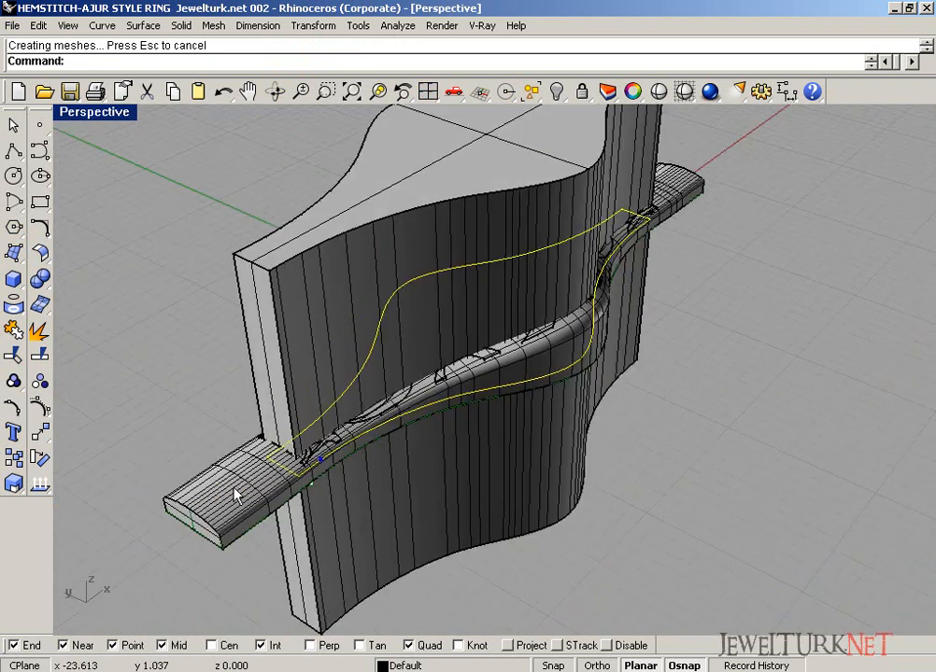
Subtract the extruded cutter solid from the ring body with Boolean Difference
click(237, 493)
click(39, 278)
click(92, 293)
click(488, 146)
right_click(489, 147)
right_drag(489, 147, 353, 297)
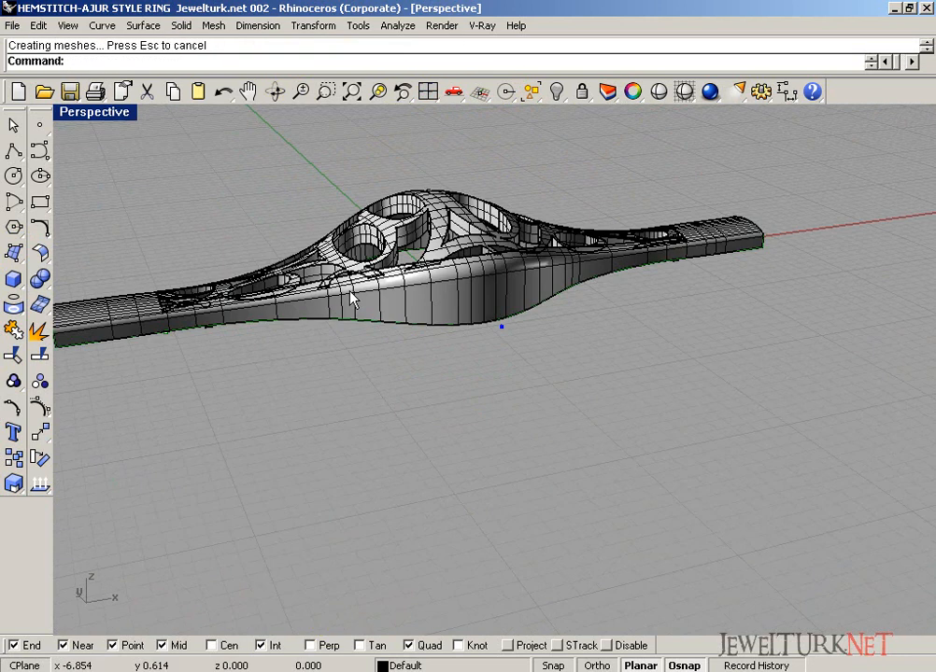
Draw a corner-to-corner box below the ring's flat base and move it in the Top view to cover the whole ring outline
click(428, 90)
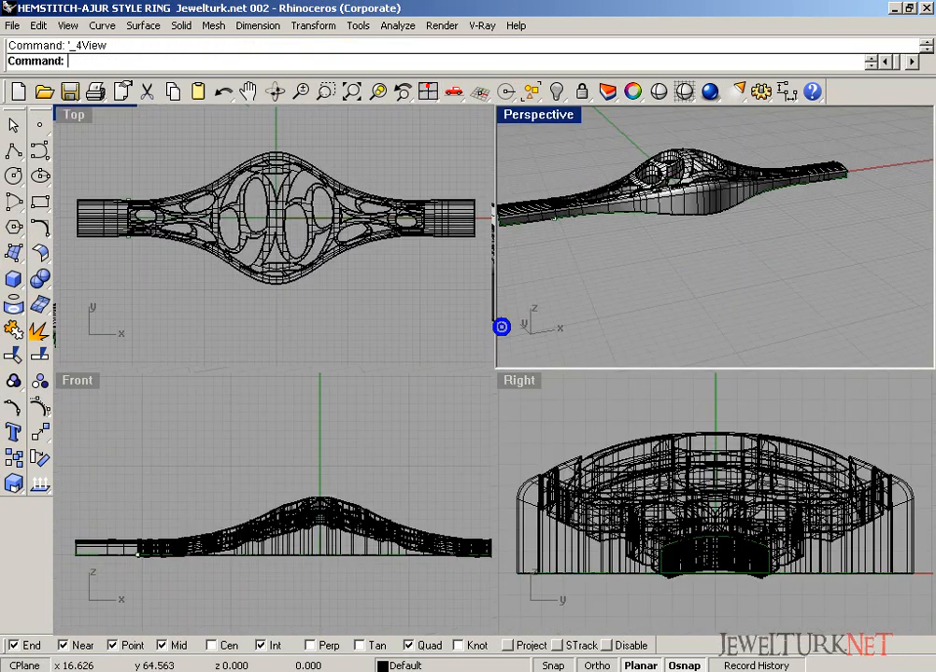
click(100, 407)
double_click(87, 380)
right_drag(169, 444, 306, 370)
scroll(373, 410, up, 6)
scroll(375, 418, up, 2)
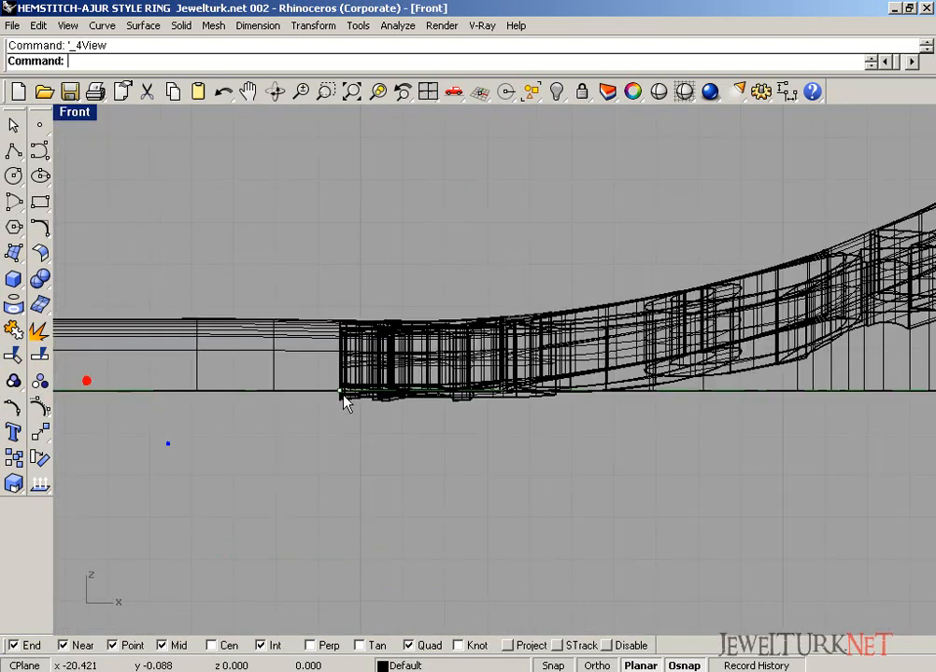
scroll(341, 397, down, 3)
click(13, 278)
click(142, 391)
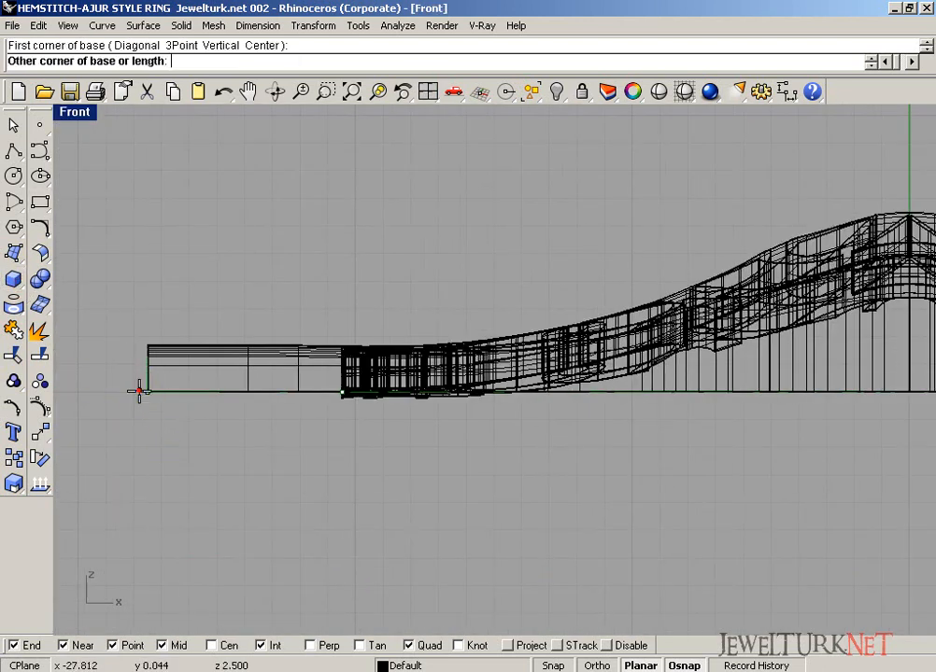
click(428, 91)
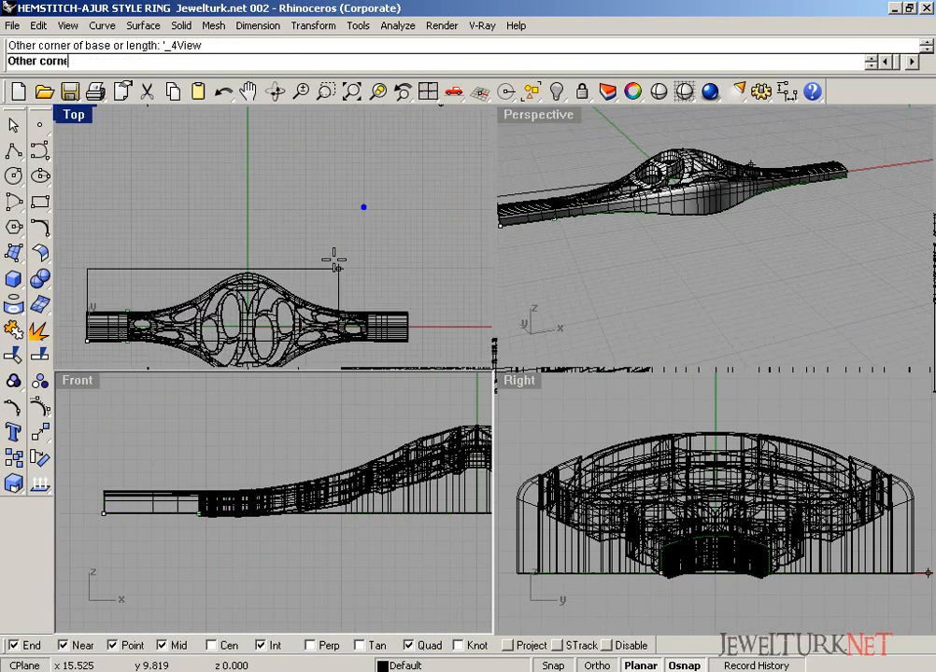
scroll(330, 259, down, 4)
click(421, 147)
click(293, 495)
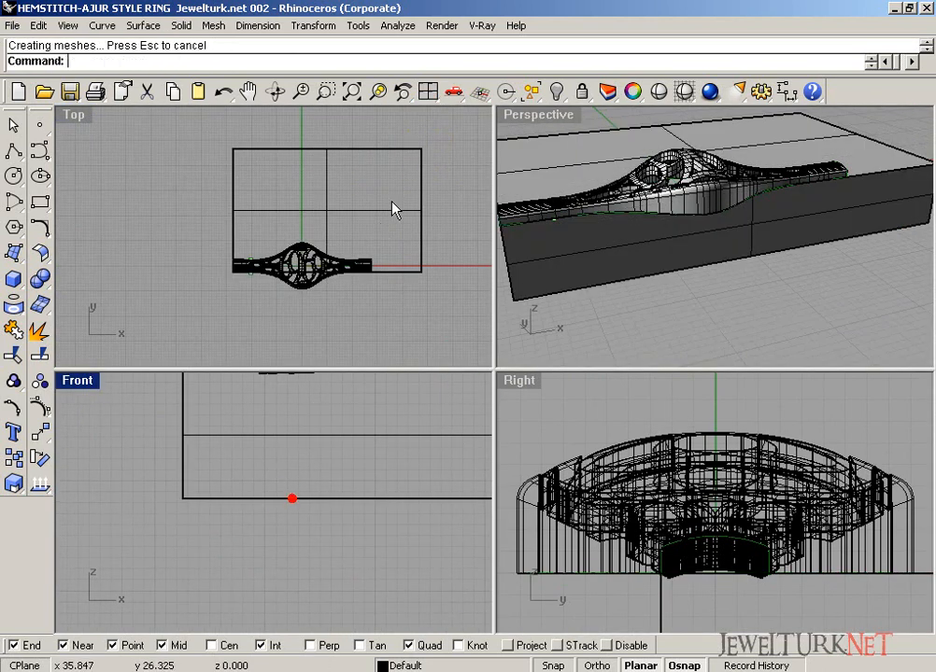
drag(411, 211, 400, 271)
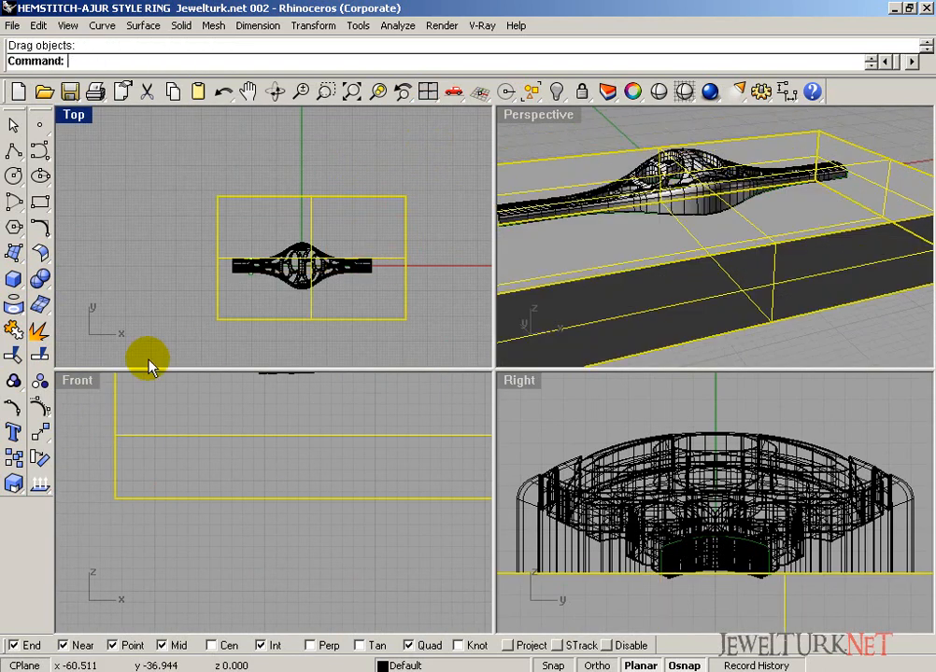
Subtract the box from the openwork solid in the Front view to trim the lattice parts below the base line
double_click(78, 381)
scroll(476, 345, down, 3)
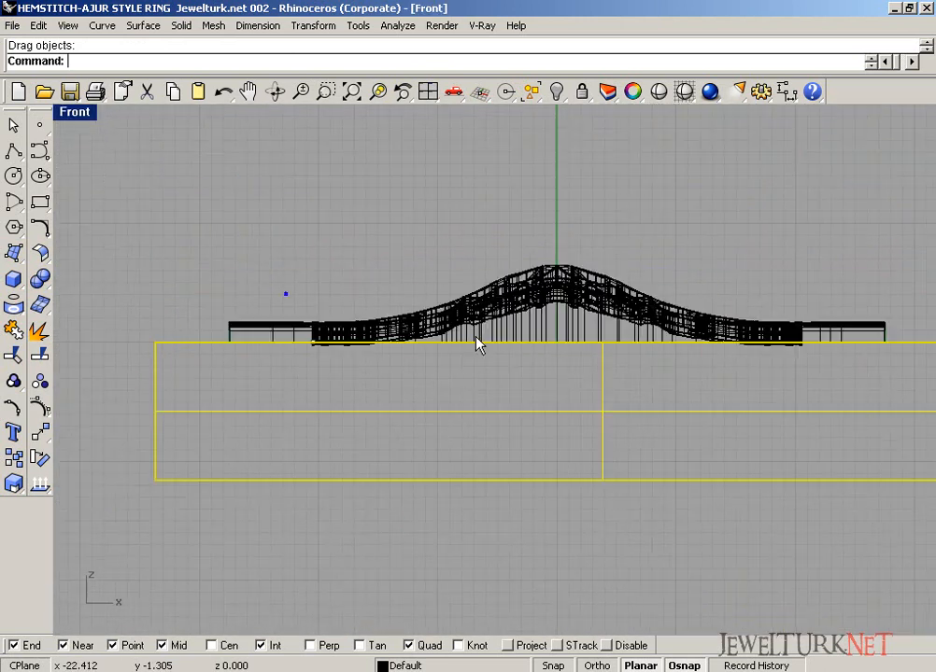
click(659, 266)
click(585, 286)
click(39, 279)
click(92, 297)
click(154, 342)
key(Return)
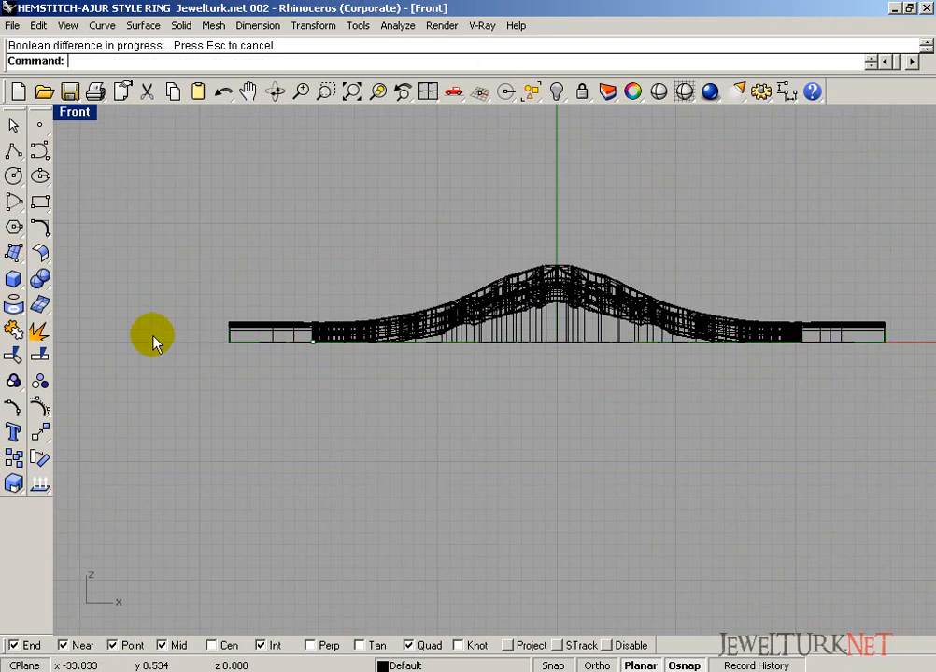
Show the ring alone in the Perspective view and turn off the layer of the green outline curves
click(430, 91)
click(529, 115)
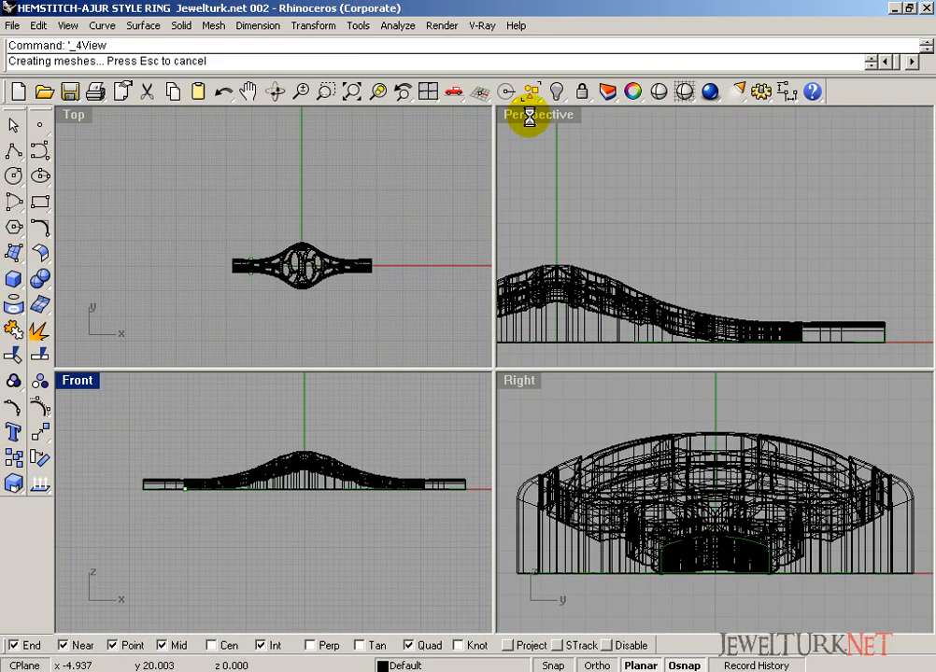
double_click(530, 116)
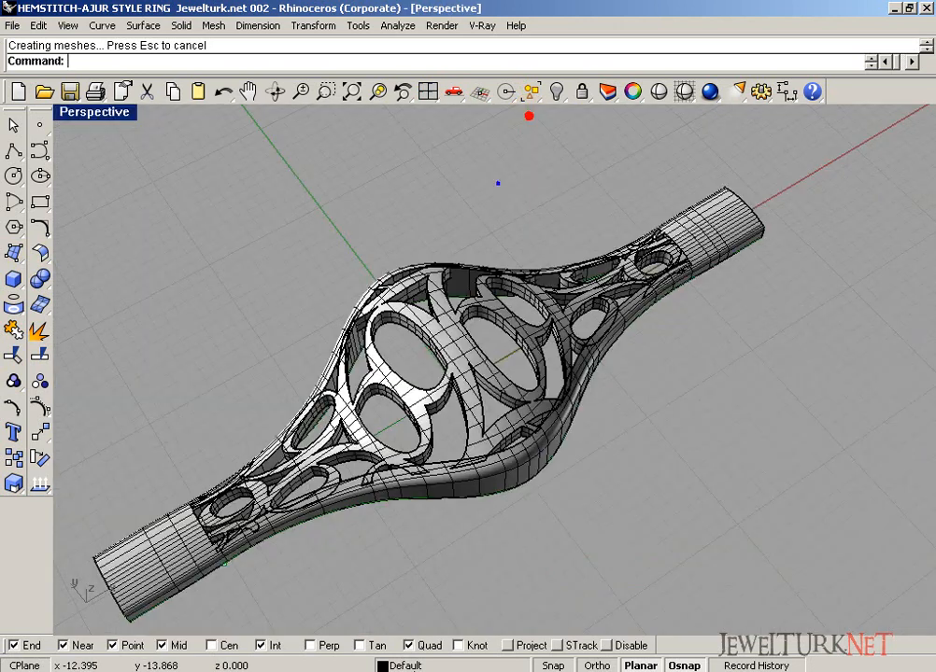
click(404, 665)
click(353, 637)
right_drag(491, 581, 441, 194)
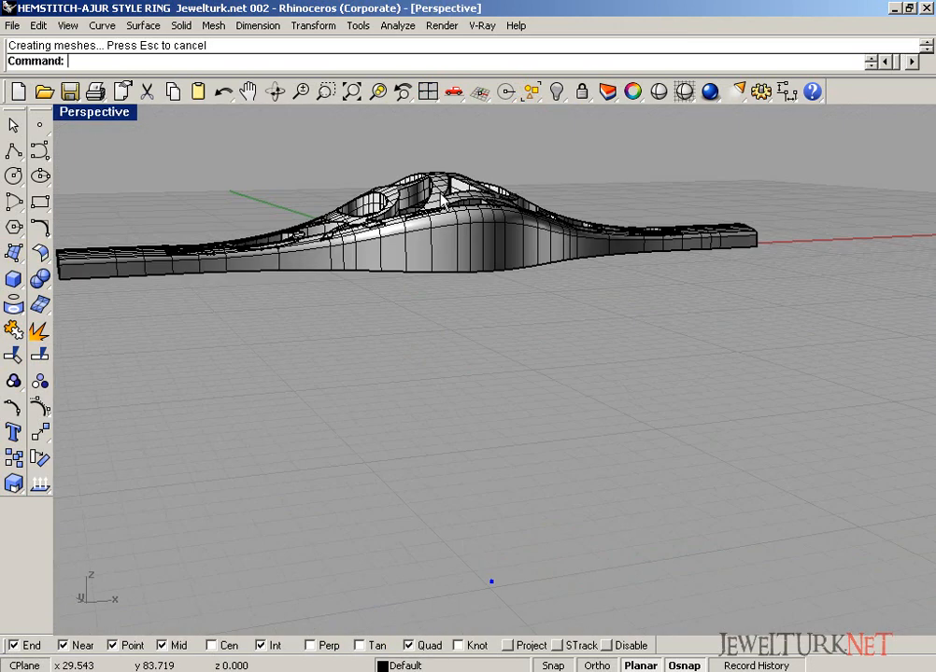
Select the ring body and the openwork solid in the Front view and hide both
click(426, 89)
click(77, 382)
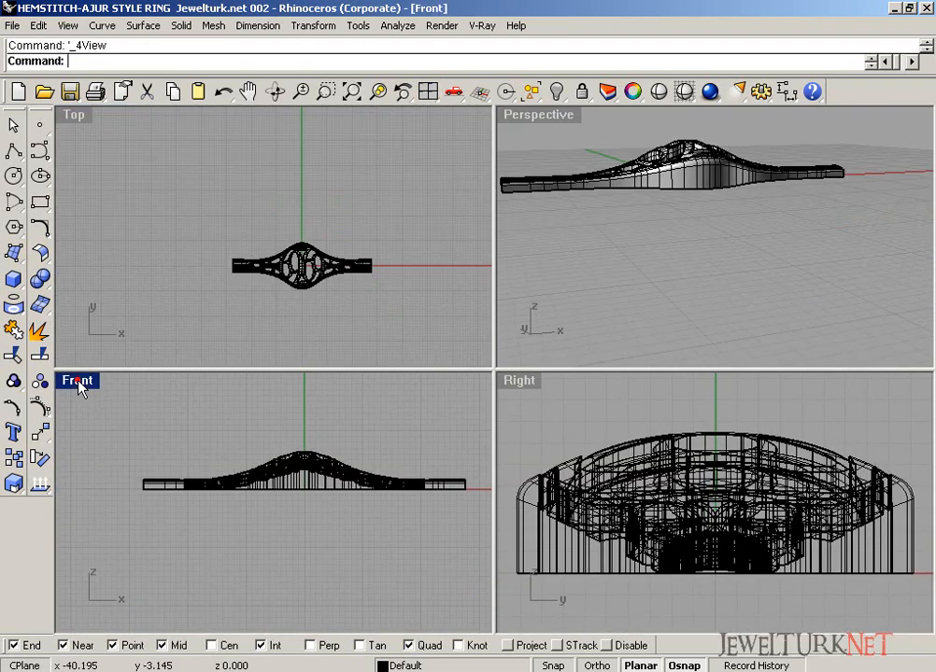
double_click(79, 382)
click(487, 327)
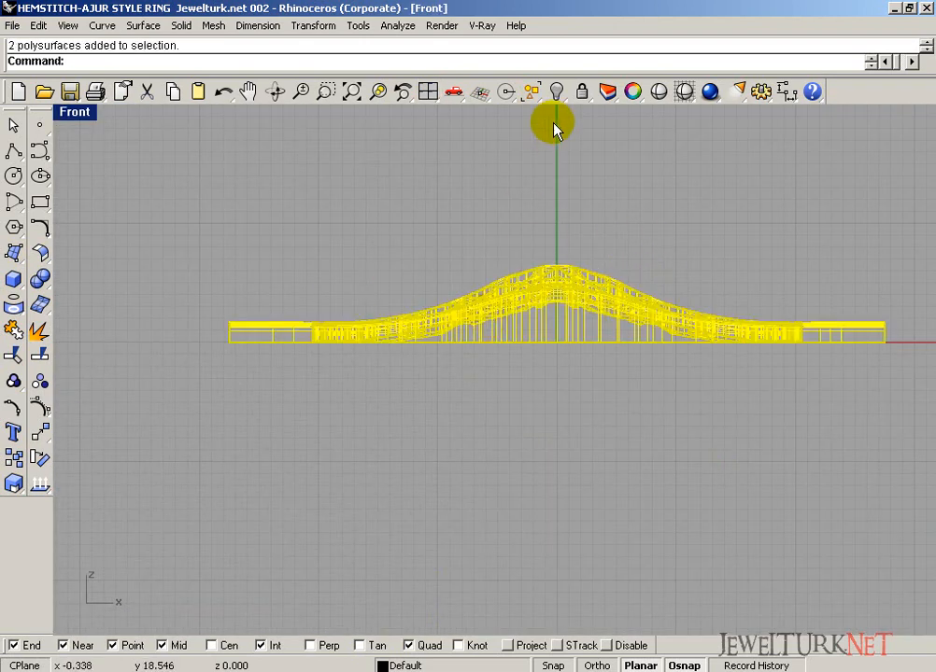
click(558, 96)
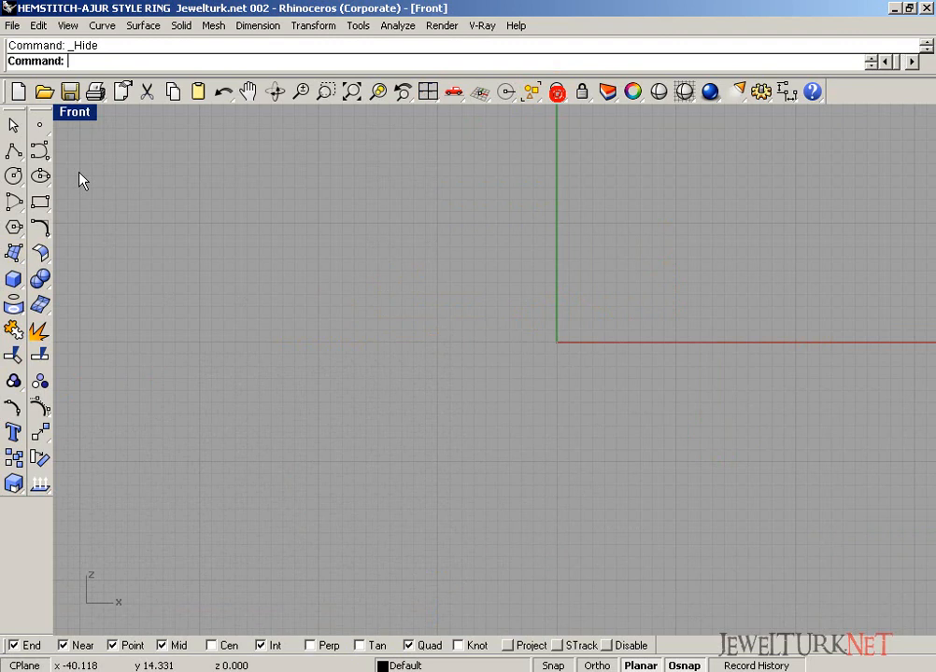
click(13, 175)
text(0)
key(Return)
text(1)
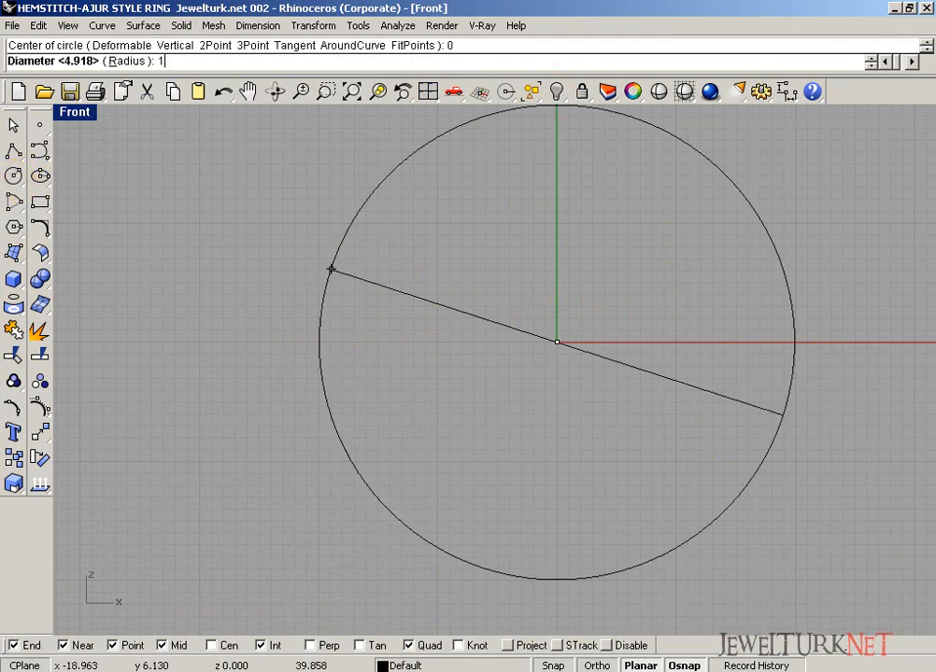
key(Return)
click(568, 347)
key(Delete)
Draw a circle centred at the origin with a diameter of 17.5 in the Front view
right_click(529, 395)
text(0)
key(Return)
text(17)
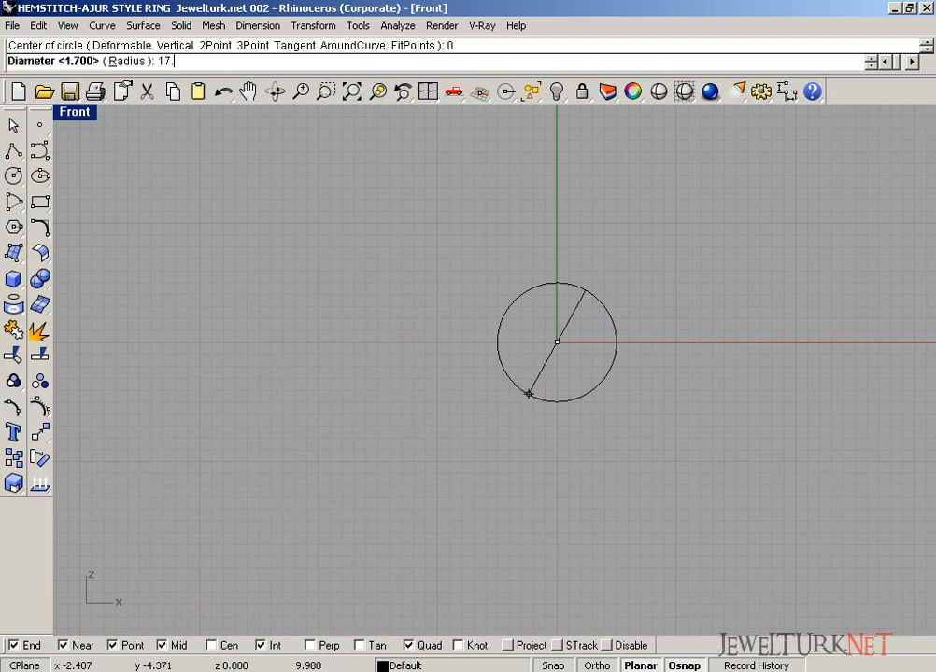
text(.5)
right_click(528, 395)
right_drag(626, 270, 562, 309)
Draw a horizontal line from its midpoint at the circle's top quadrant with a half-length of 54.978/2
click(13, 154)
click(82, 168)
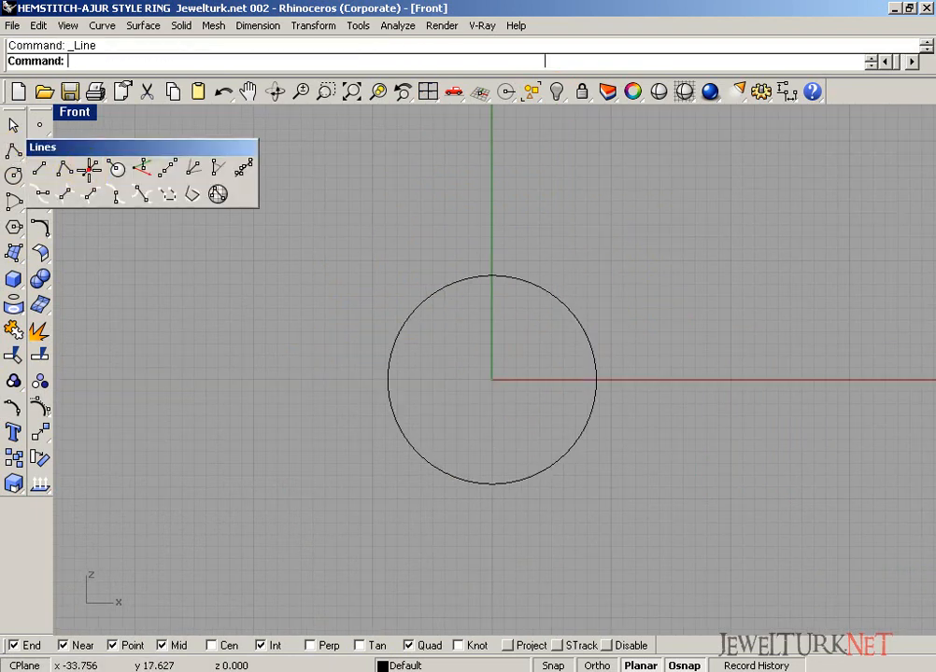
click(490, 276)
text(54)
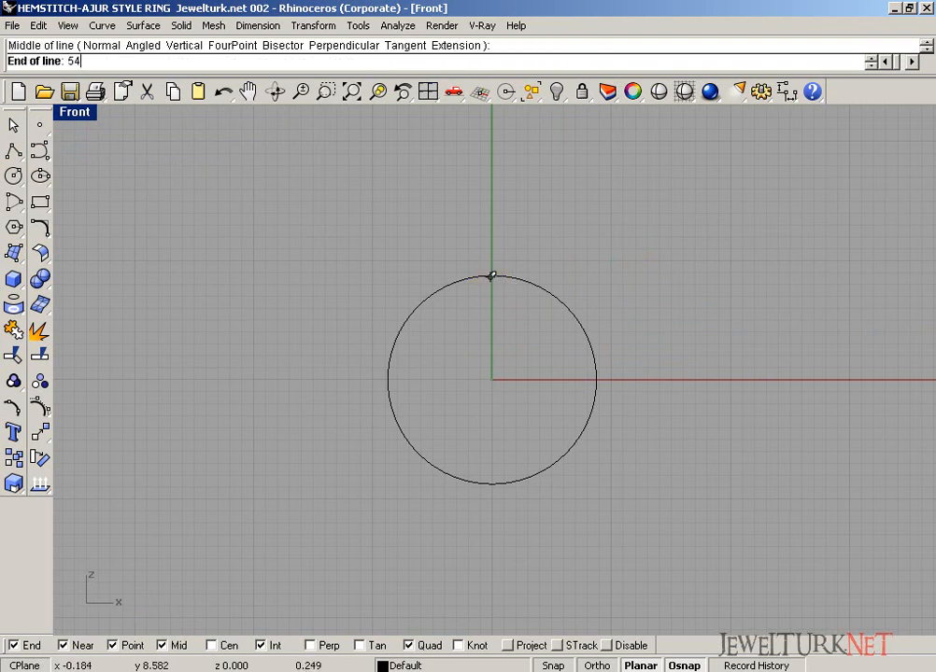
text(.978/2)
key(Return)
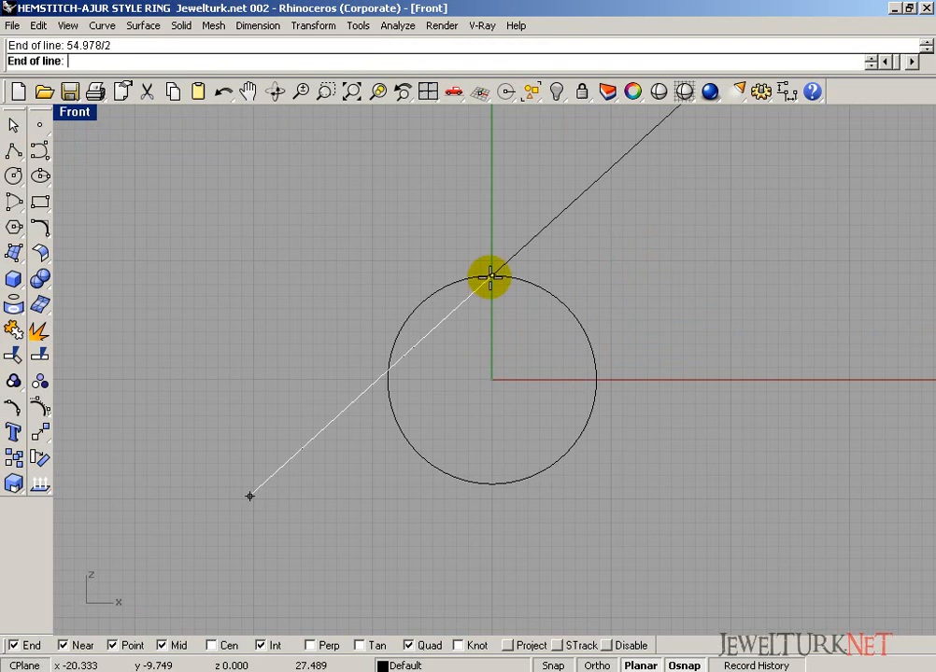
click(557, 277)
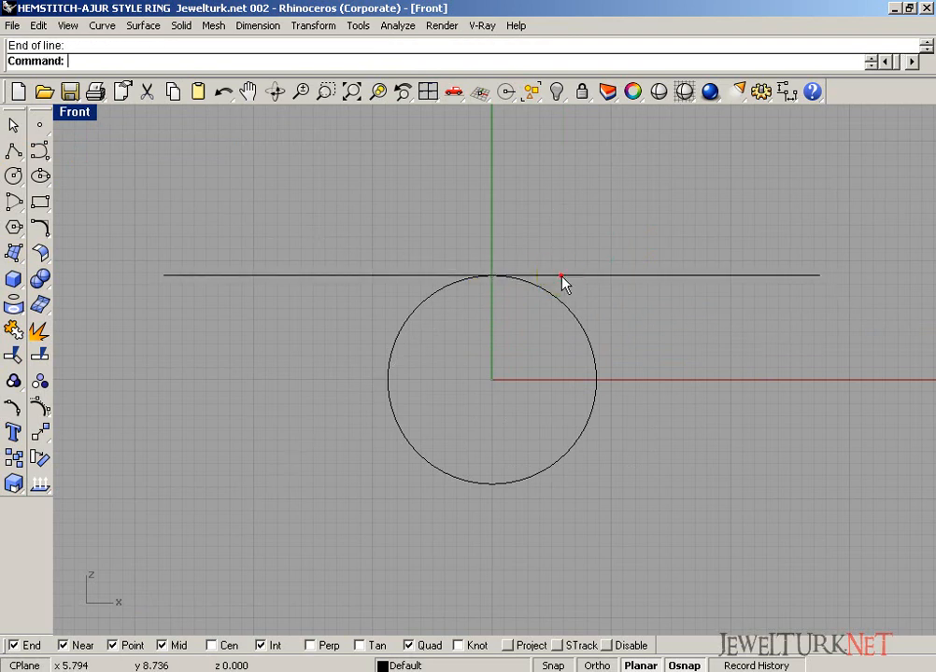
Show the hidden ring body and openwork solid and move both straight up by 8.75 in the Front view
click(565, 278)
right_click(561, 94)
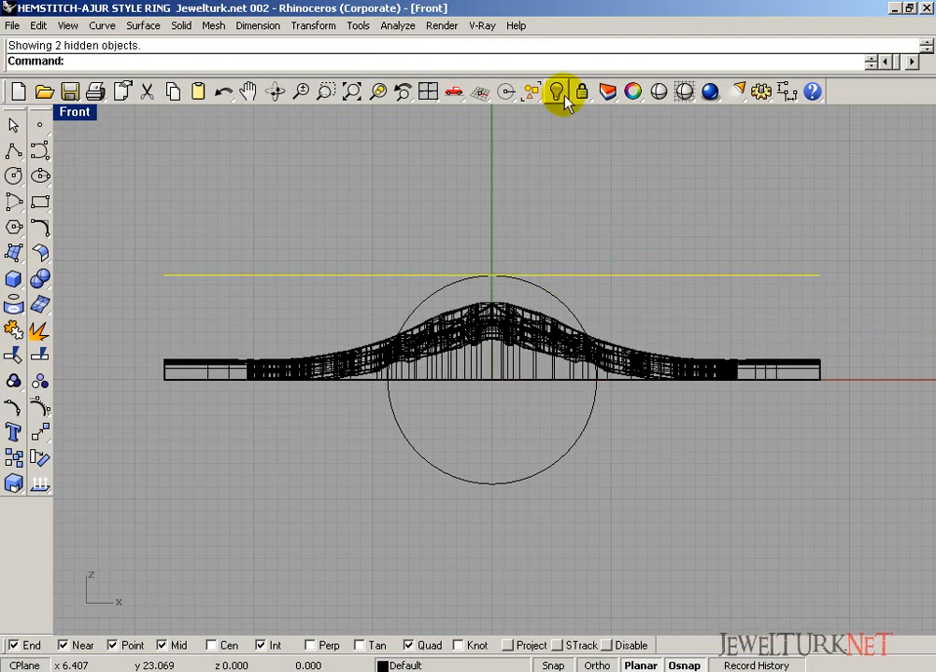
click(703, 516)
drag(122, 311, 873, 491)
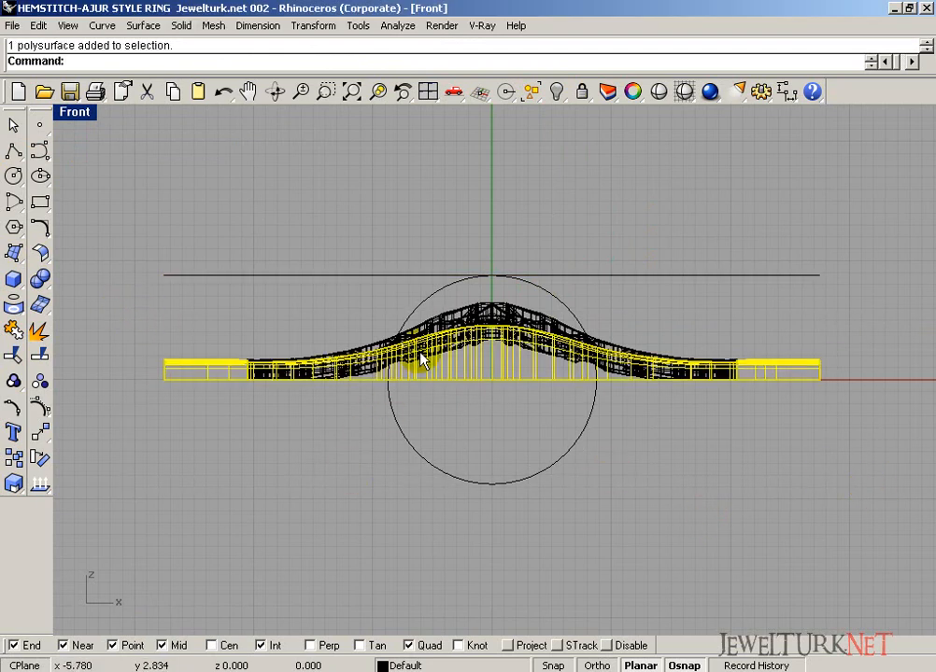
shift+click(459, 324)
click(39, 434)
click(98, 483)
text(8.75)
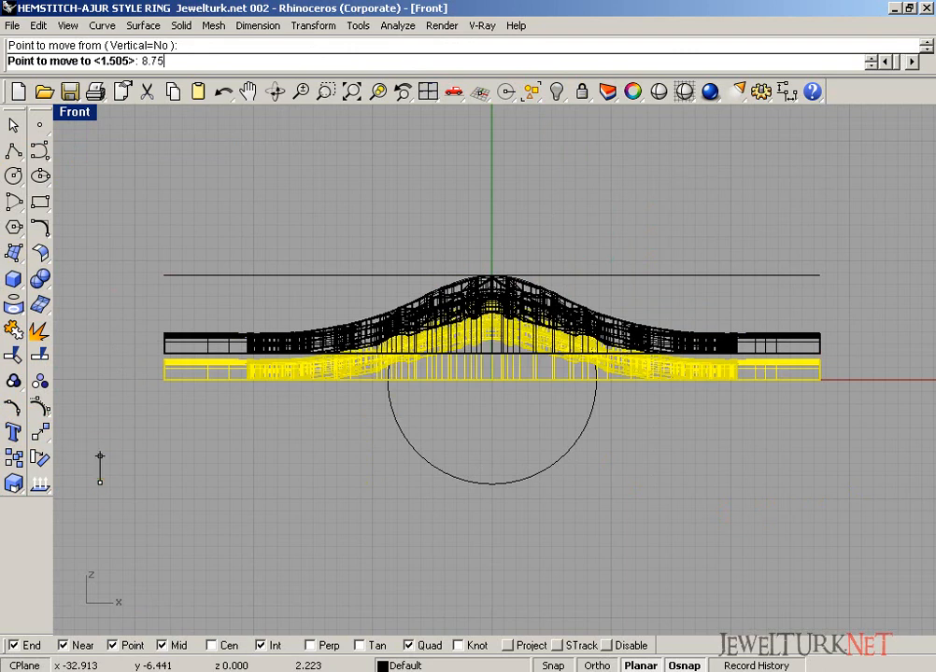
key(Return)
click(102, 423)
click(226, 205)
right_drag(225, 204, 374, 353)
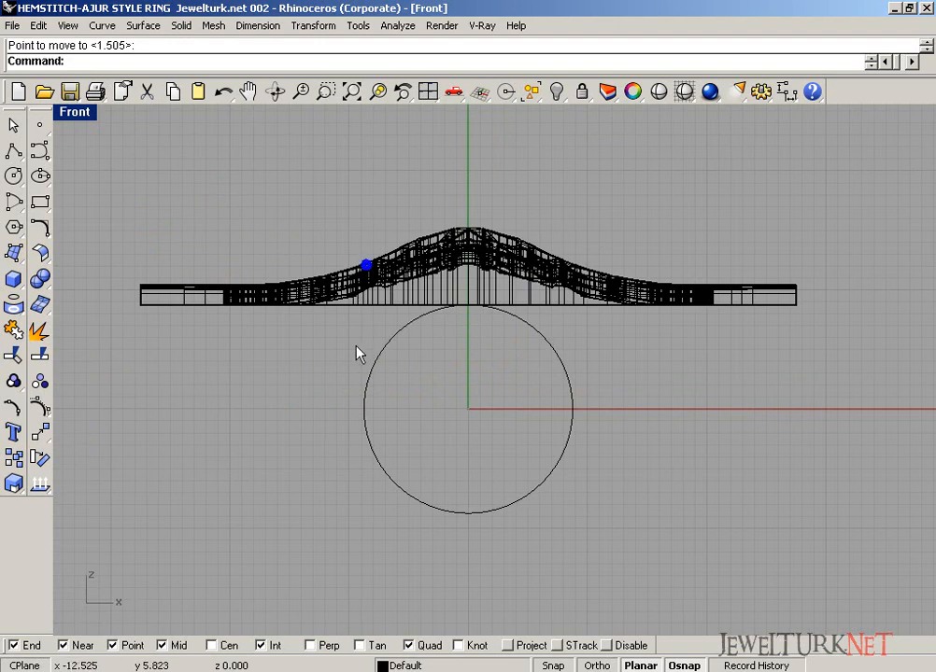
Adjust the circle's seam so that it sits at the bottom quadrant
click(42, 227)
drag(74, 222, 106, 174)
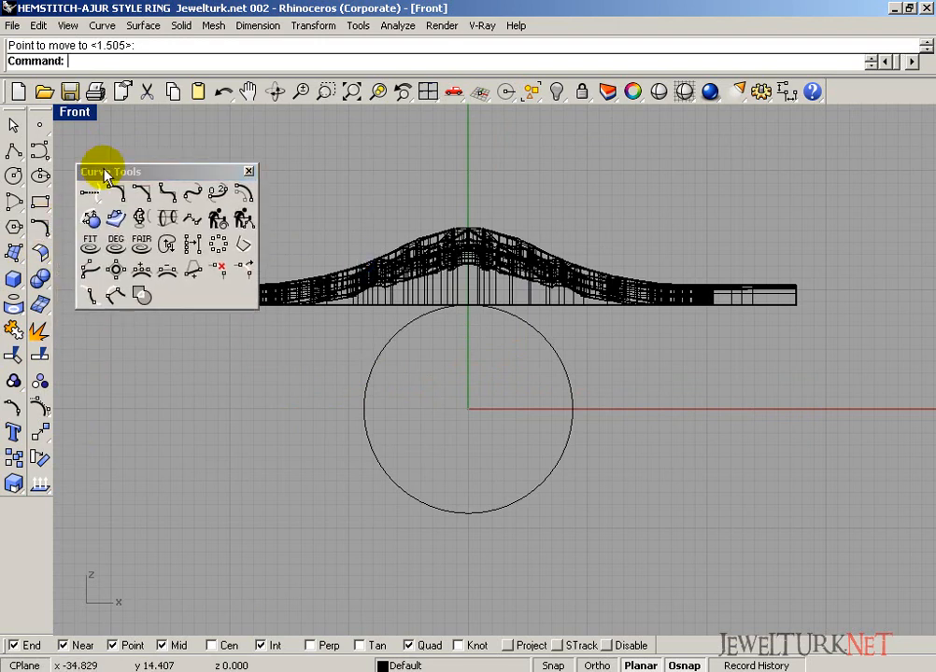
click(169, 246)
click(368, 378)
key(Return)
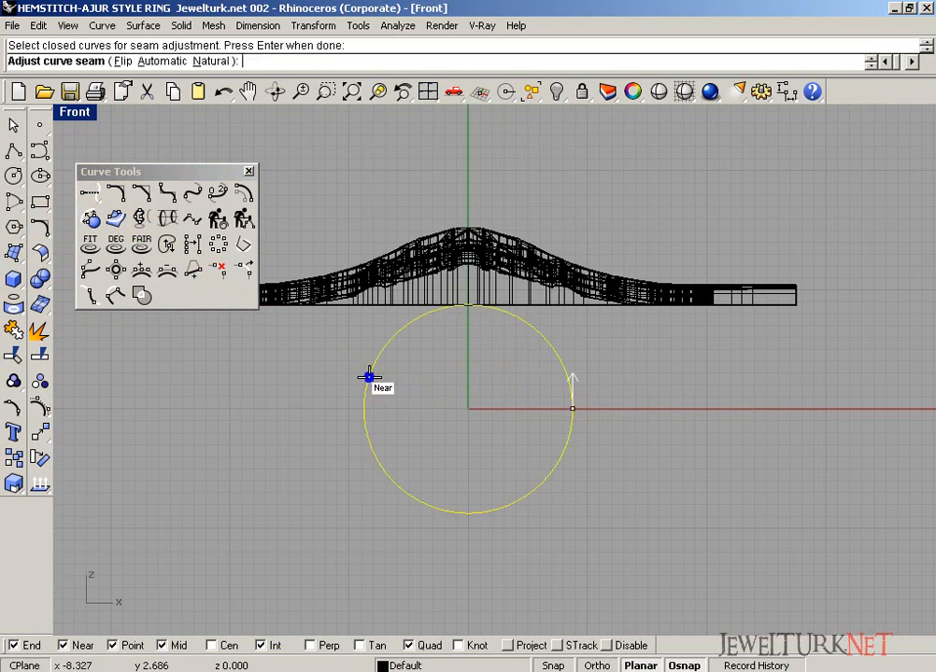
click(572, 408)
click(489, 512)
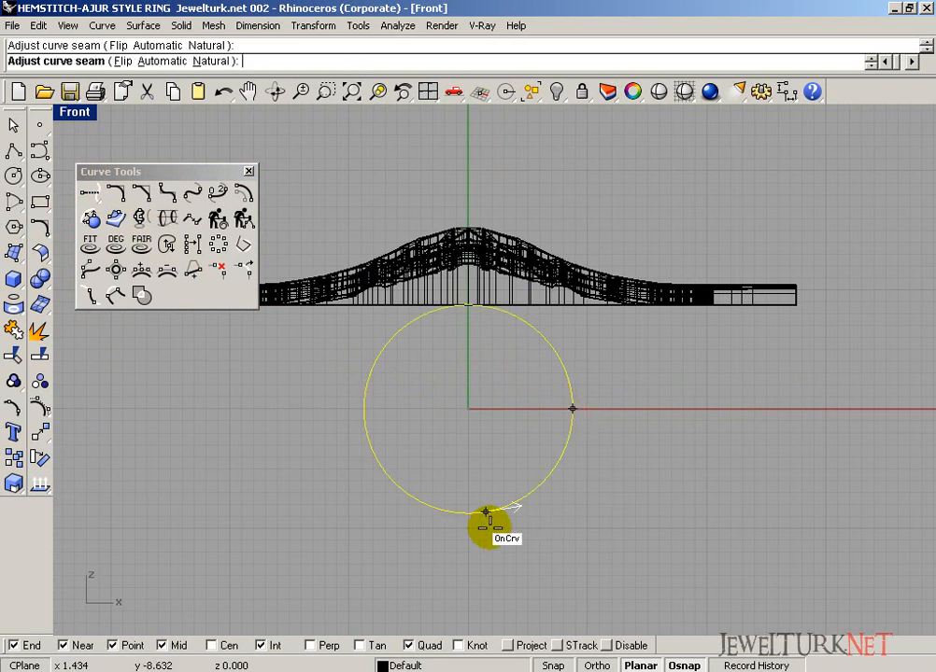
click(469, 515)
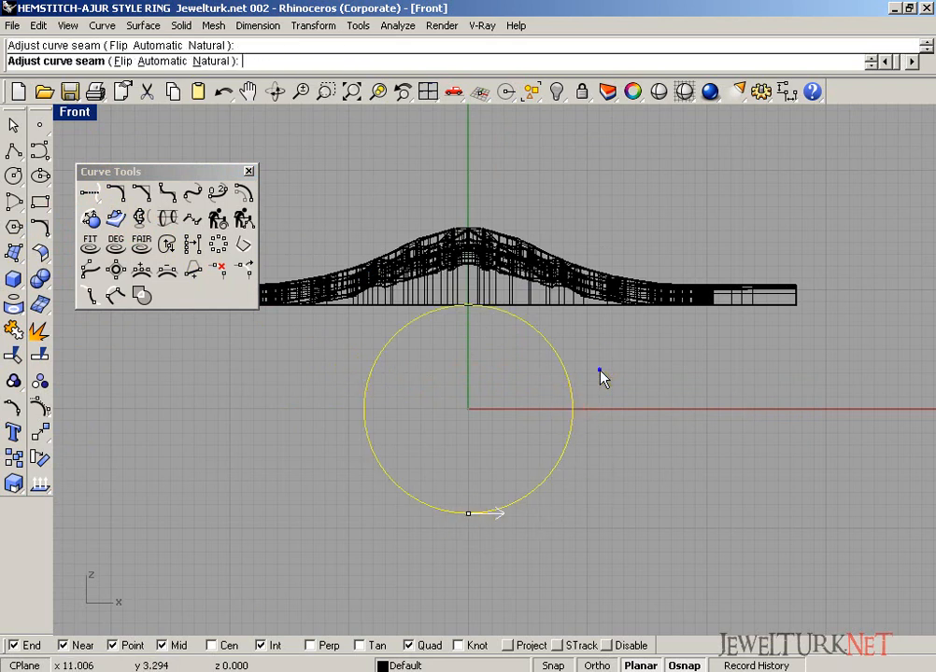
key(Return)
click(249, 172)
Flow both flat ring solids from the straight line onto the circle with Copy=Yes, Rigid=No and Stretch=No
drag(649, 208, 259, 292)
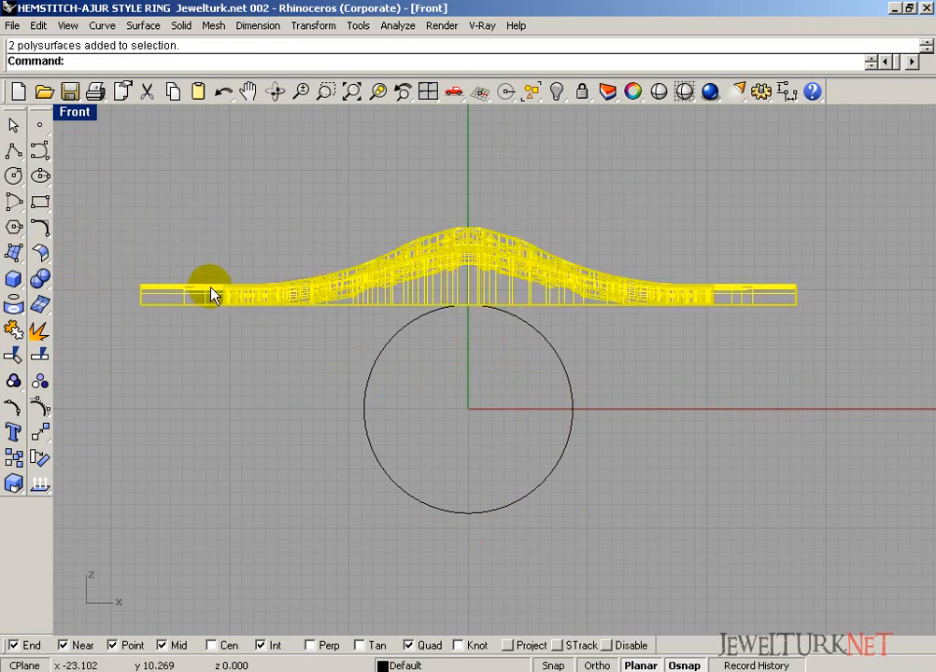
click(43, 434)
drag(84, 432, 136, 422)
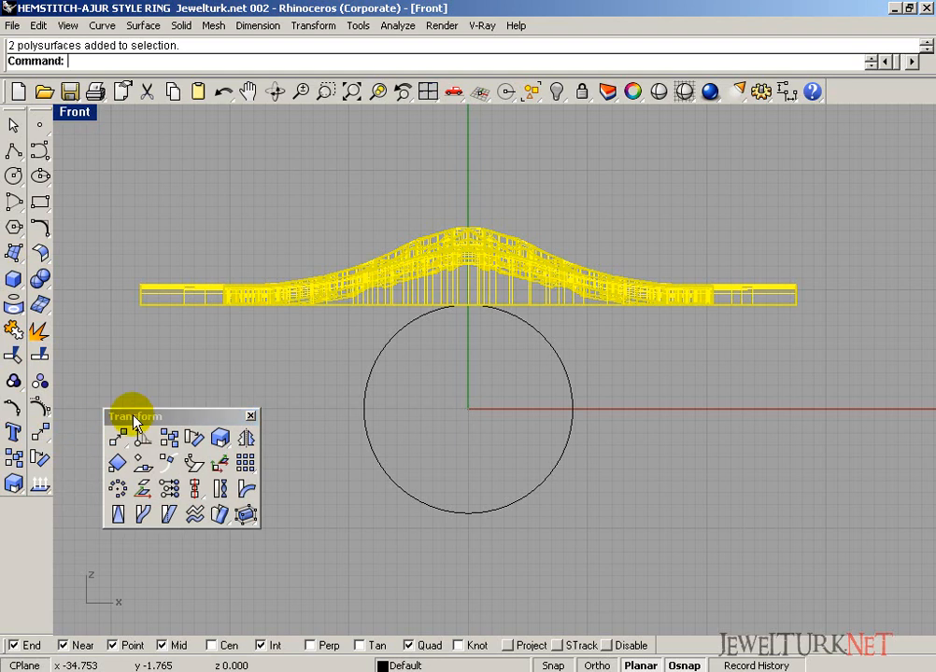
click(143, 513)
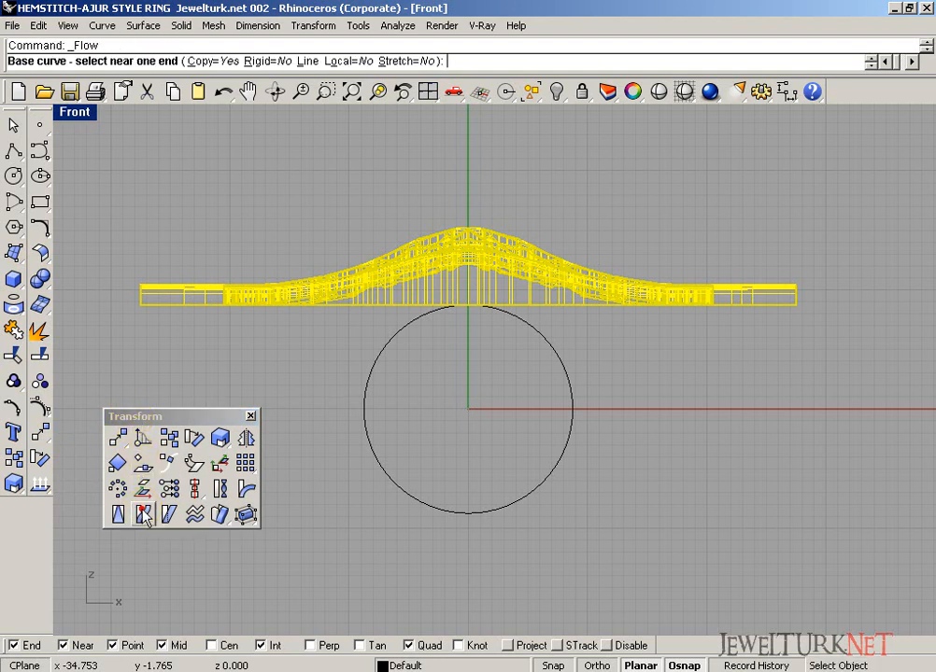
click(236, 303)
click(381, 349)
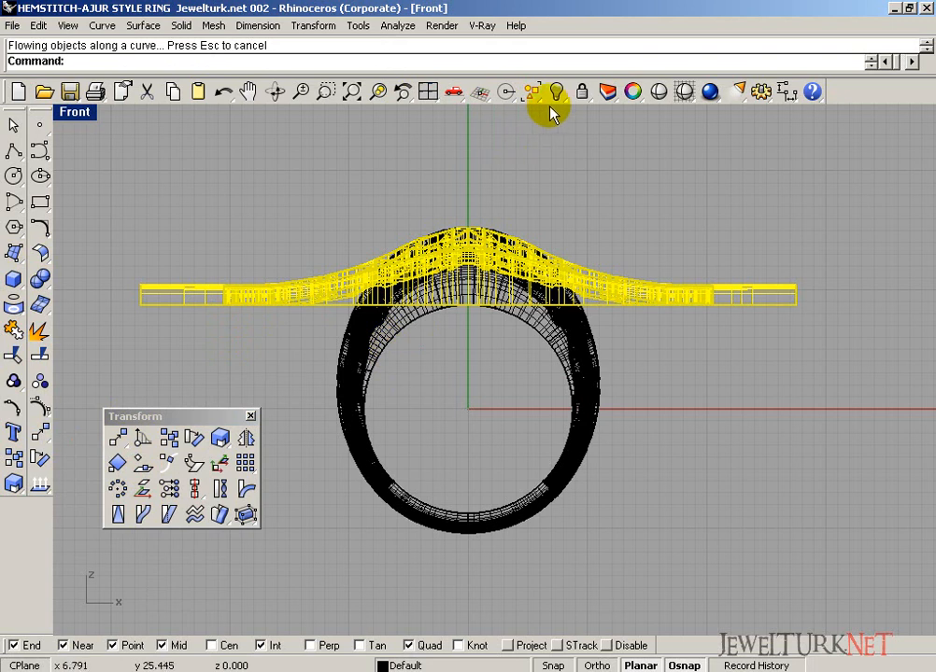
Delete the original flat solids and the straight base line
key(Delete)
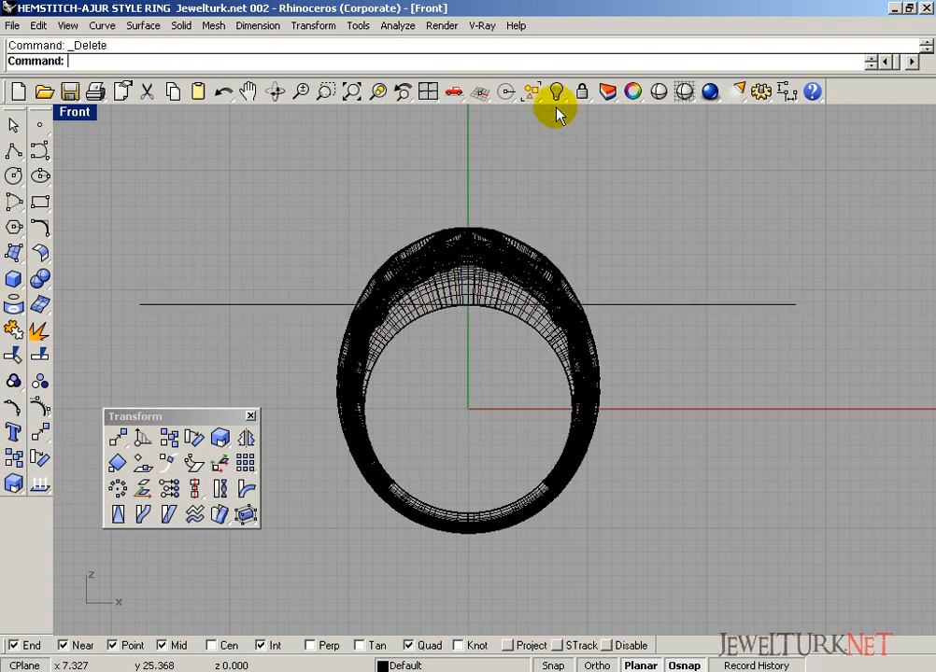
click(251, 416)
click(285, 304)
key(Delete)
Maximize the Perspective view and set its display mode to Faces and Edges
click(427, 90)
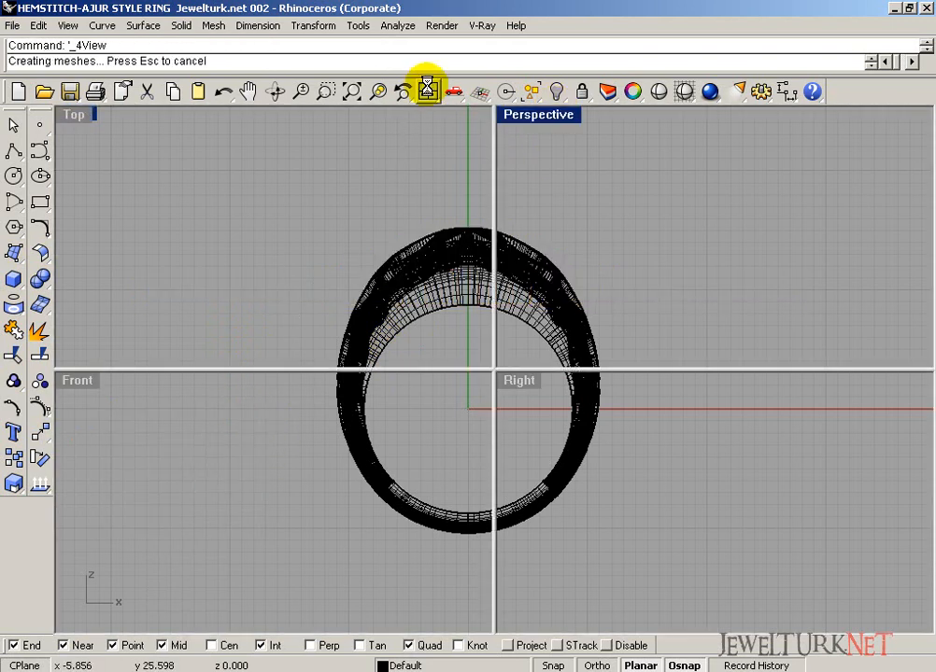
double_click(528, 116)
click(93, 112)
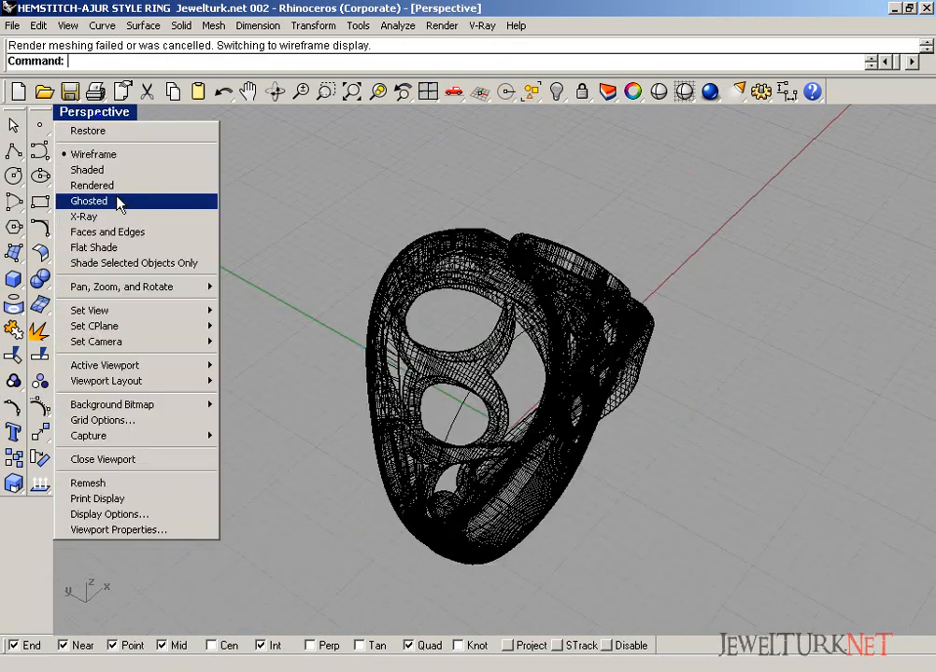
click(119, 202)
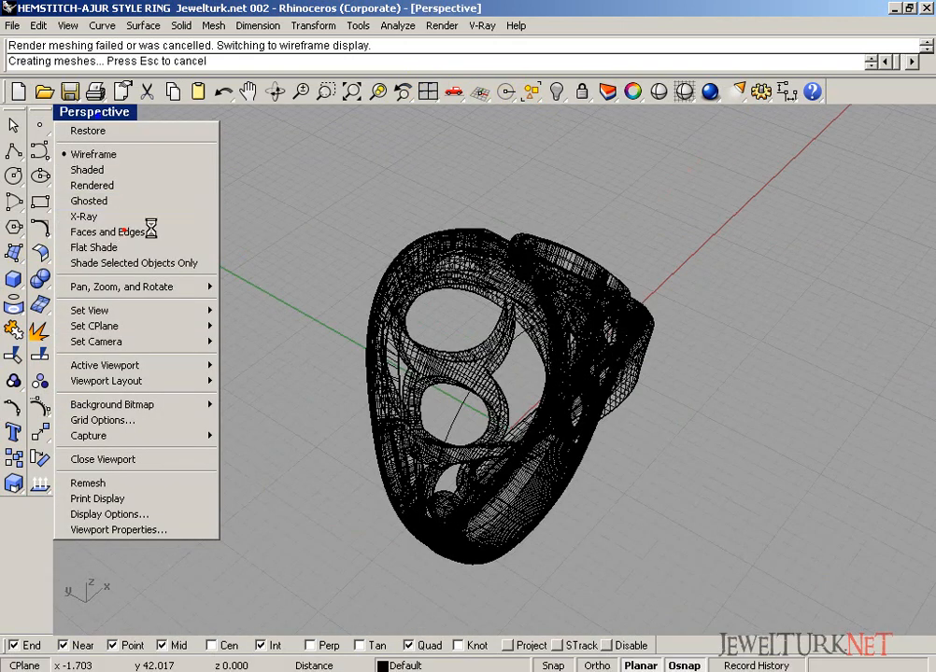